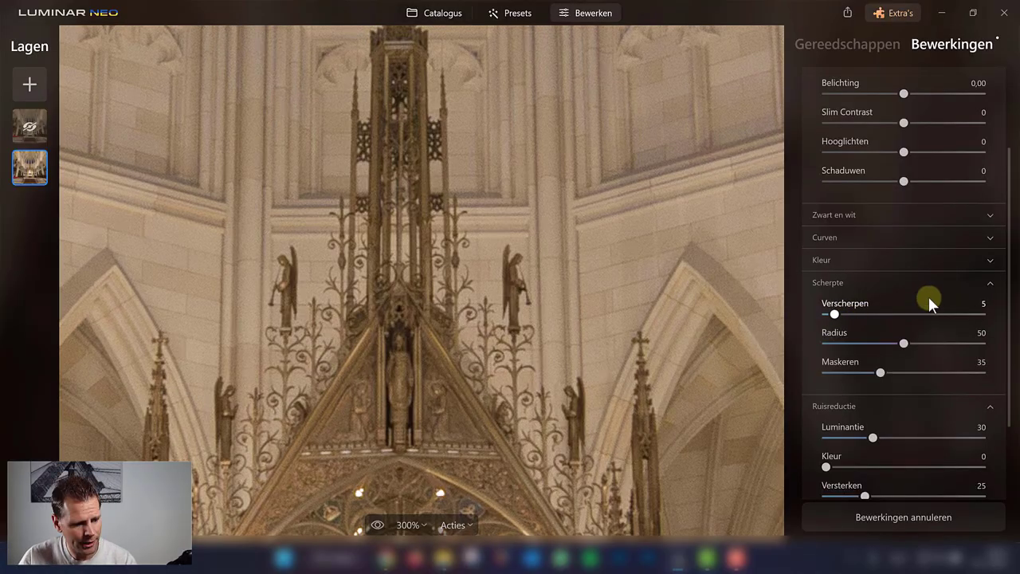
In Luminar Neo, check the top layer's options, then view the skyline photo at 100%
{"action": "left_click", "coordinate": [29, 126]}
{"action": "right_click", "coordinate": [32, 128]}
{"action": "key", "text": "Escape"}
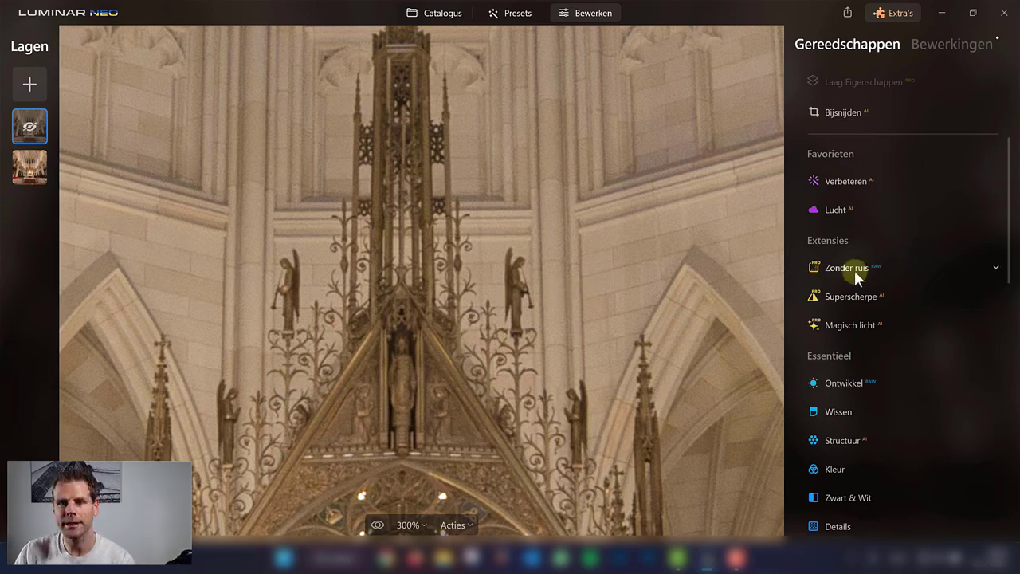
{"action": "key", "text": "ctrl+1"}
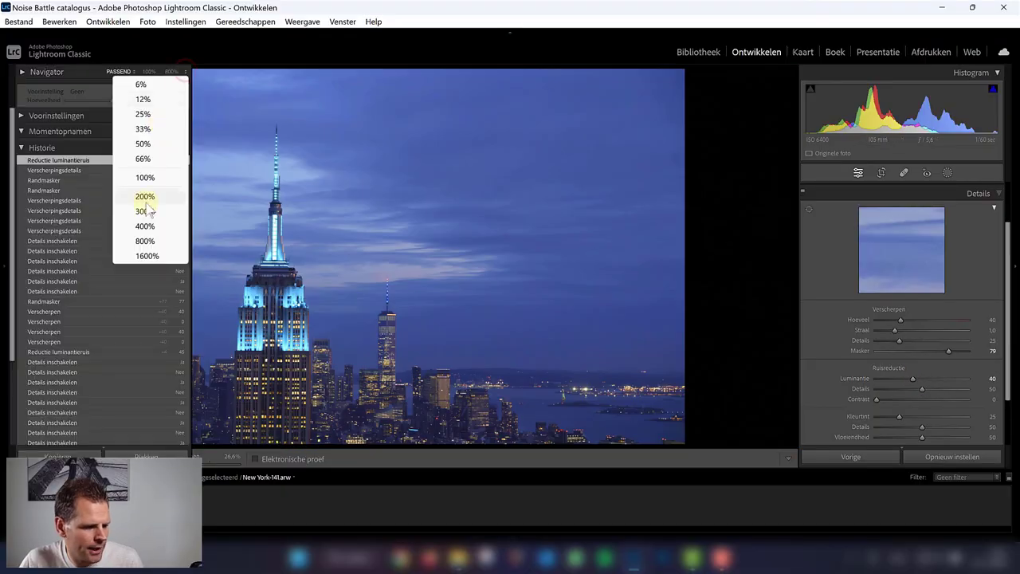
Show Singapore-22 at 300% with Details re-enabled and sharpening Masking raised to 55
{"action": "left_click", "coordinate": [144, 212]}
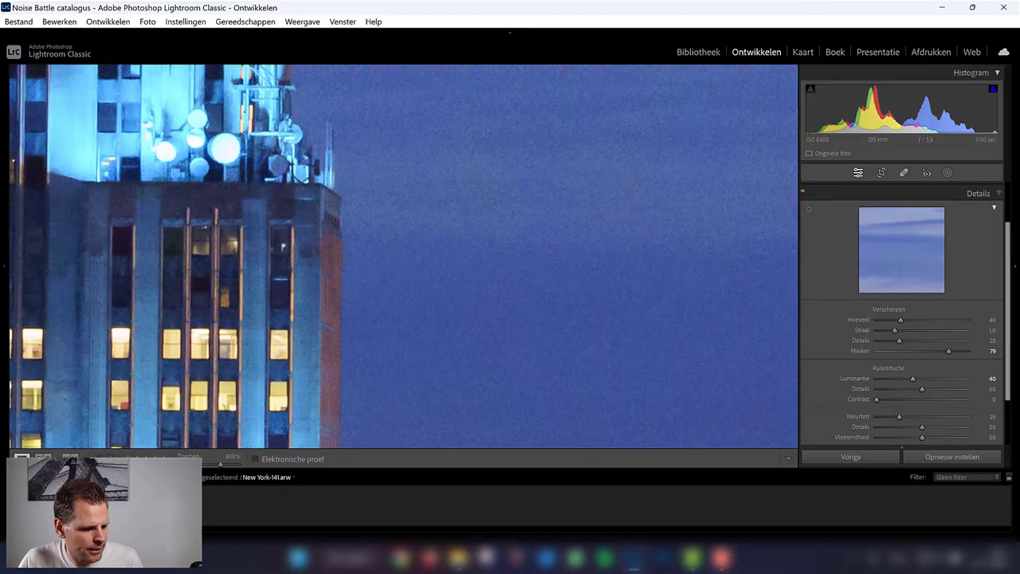
{"action": "left_click", "coordinate": [802, 194]}
{"action": "left_click", "coordinate": [802, 196]}
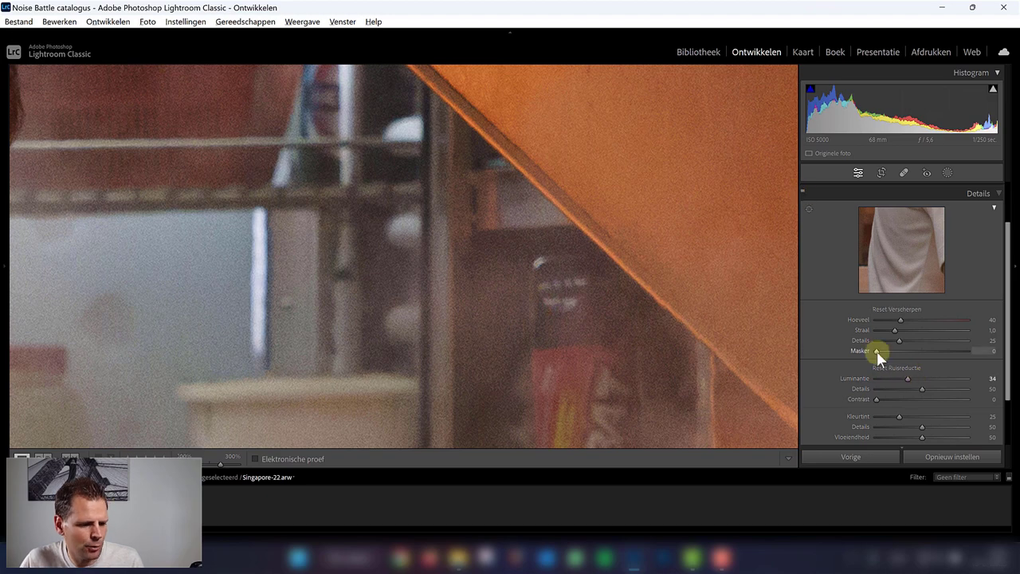
{"action": "left_click_drag", "start_coordinate": [876, 350], "coordinate": [926, 351]}
{"action": "left_click_drag", "start_coordinate": [606, 262], "coordinate": [561, 251]}
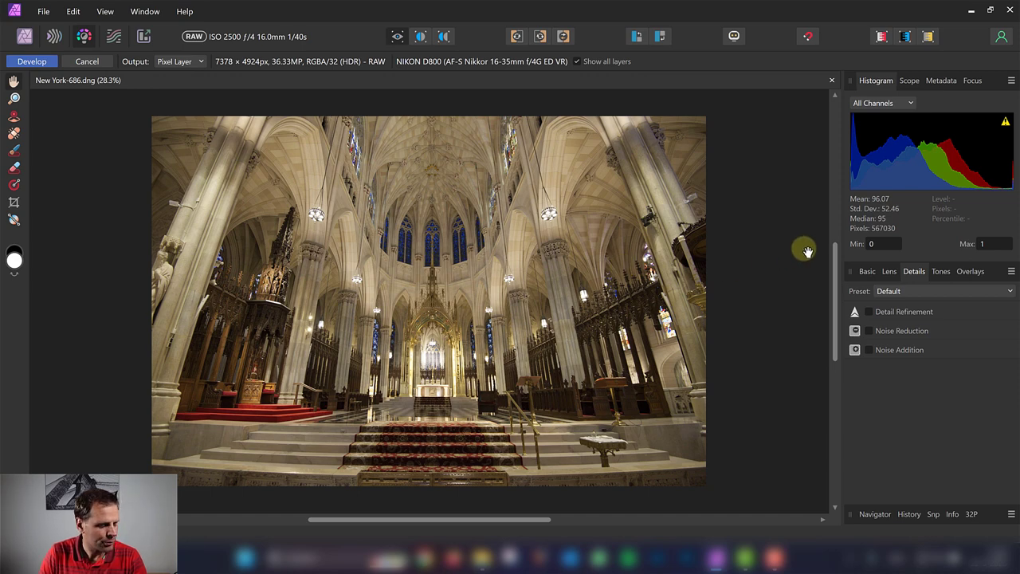
Browse the Basic, Lens, Details and Tones adjustment tabs, returning to Details
{"action": "left_click", "coordinate": [868, 274]}
{"action": "left_click", "coordinate": [887, 271]}
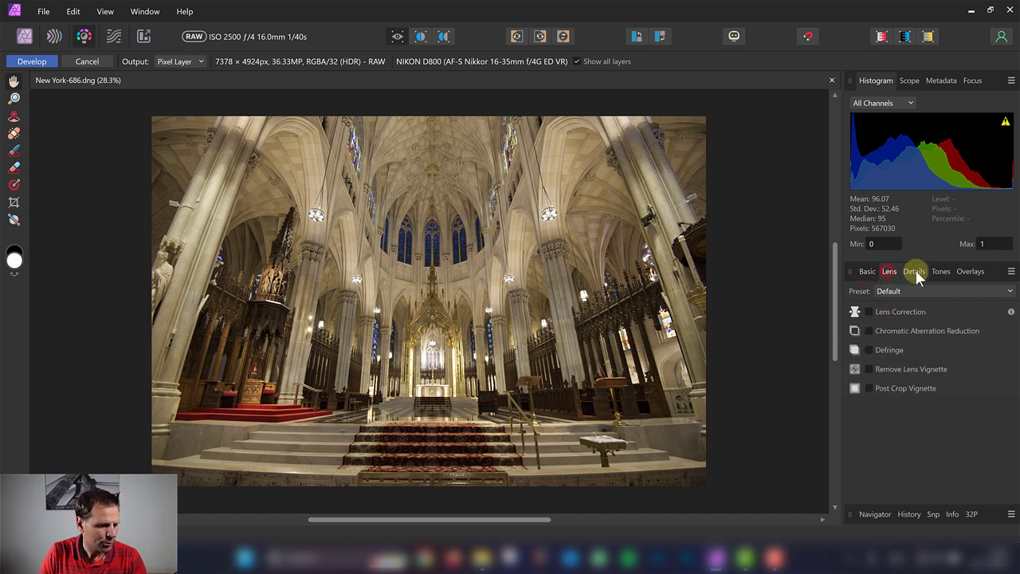
{"action": "left_click", "coordinate": [915, 271]}
{"action": "left_click", "coordinate": [941, 271]}
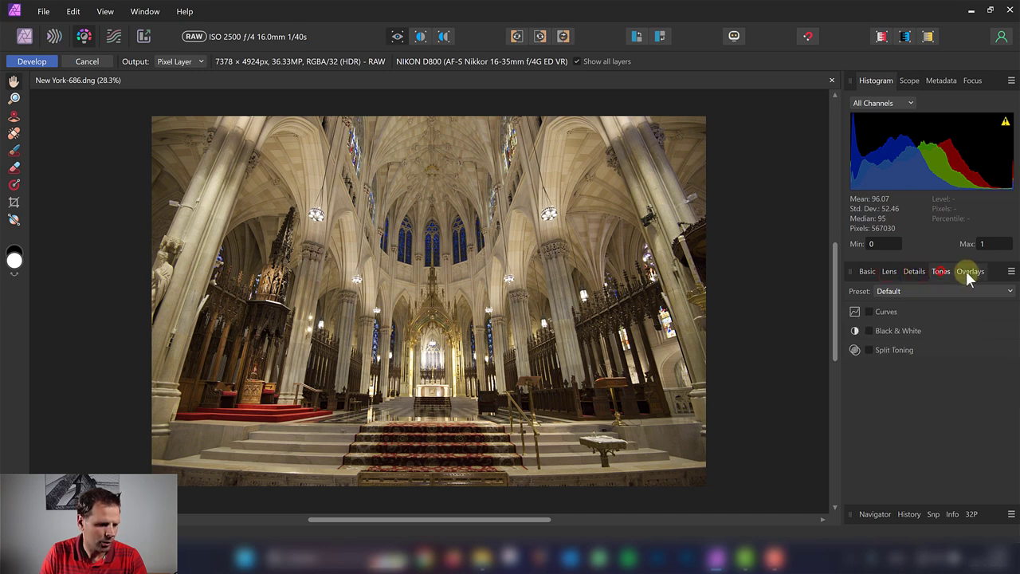
{"action": "left_click", "coordinate": [914, 271]}
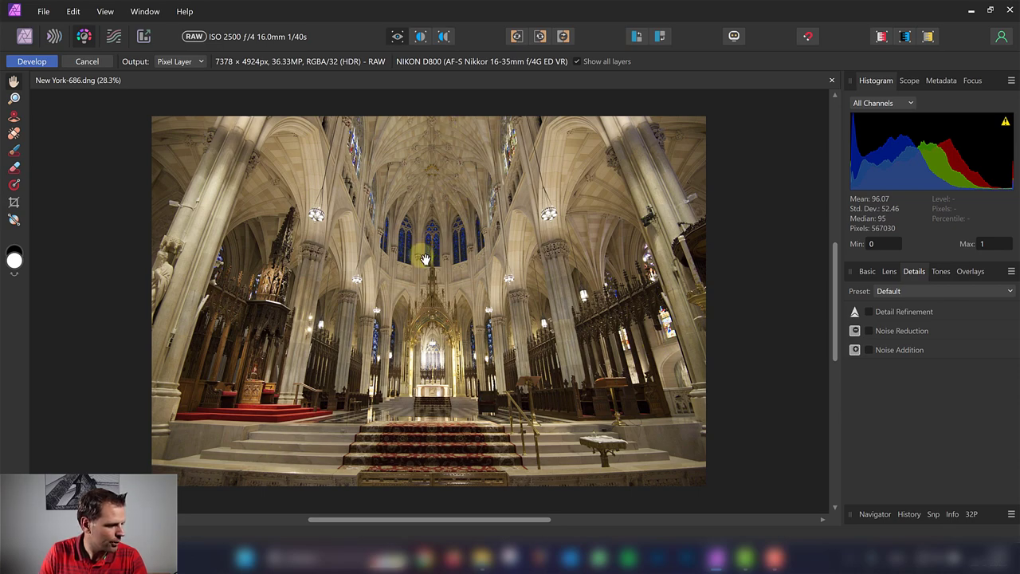
Zoom to 400% on the wall beside the spire and turn on before/after split view
{"action": "left_click", "coordinate": [13, 98]}
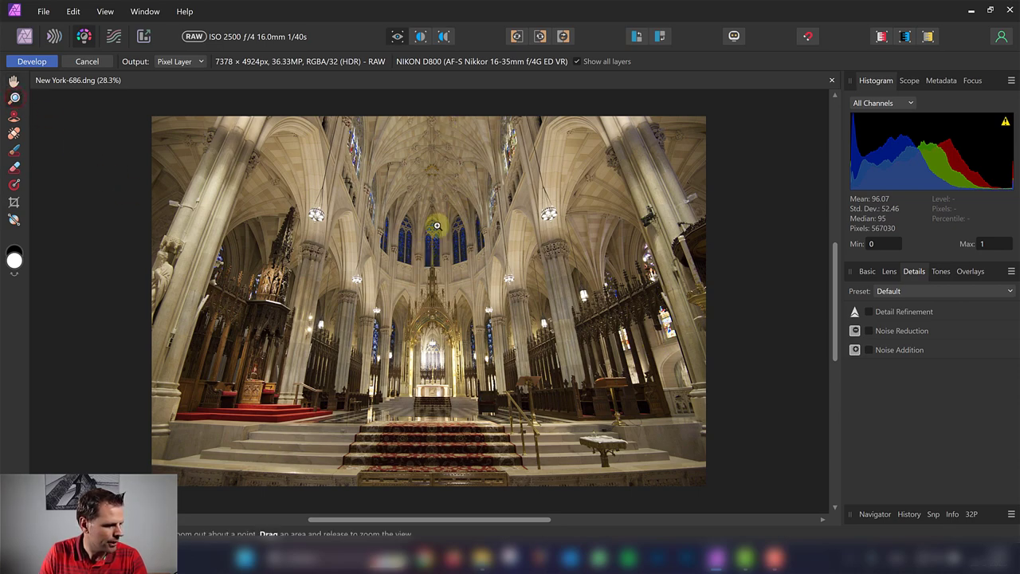
{"action": "left_click", "coordinate": [437, 225]}
{"action": "left_click", "coordinate": [454, 319]}
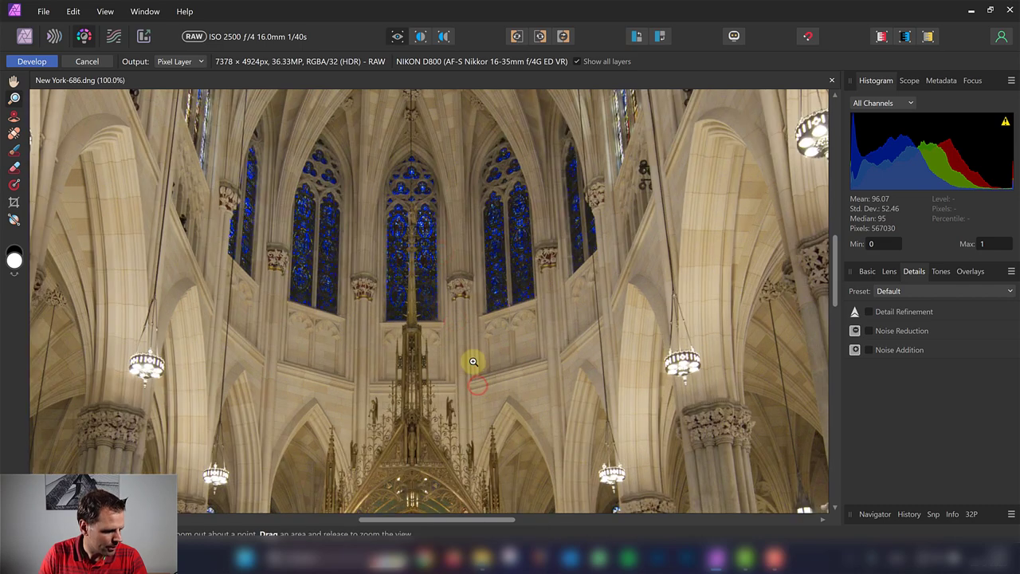
{"action": "left_click", "coordinate": [493, 360]}
{"action": "left_click", "coordinate": [498, 358]}
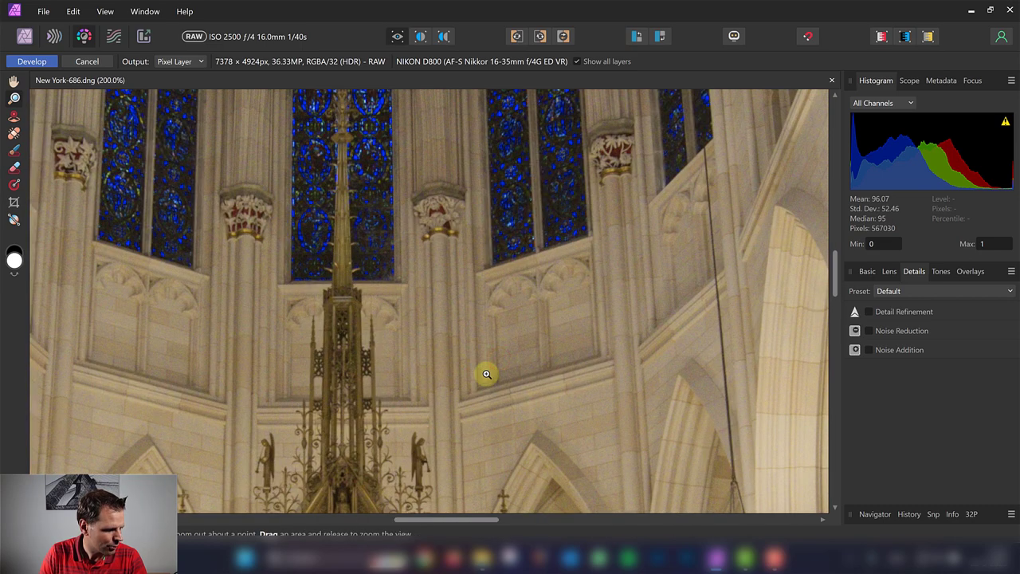
{"action": "left_click", "coordinate": [486, 372]}
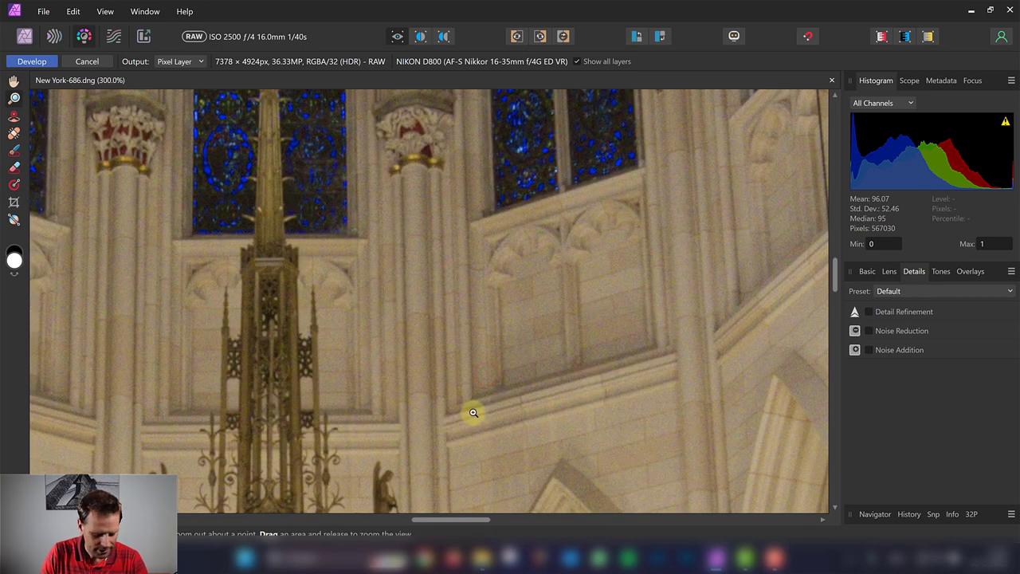
{"action": "mouse_move", "coordinate": [481, 415]}
{"action": "left_mouse_down"}
{"action": "mouse_move", "coordinate": [481, 332]}
{"action": "mouse_move", "coordinate": [457, 366]}
{"action": "left_mouse_up"}
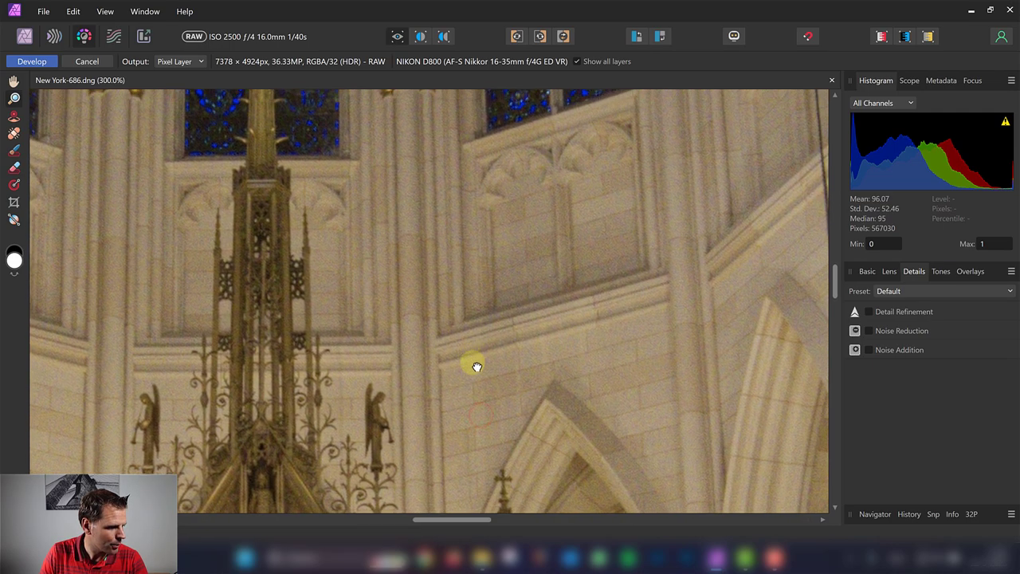
{"action": "left_click", "coordinate": [450, 420]}
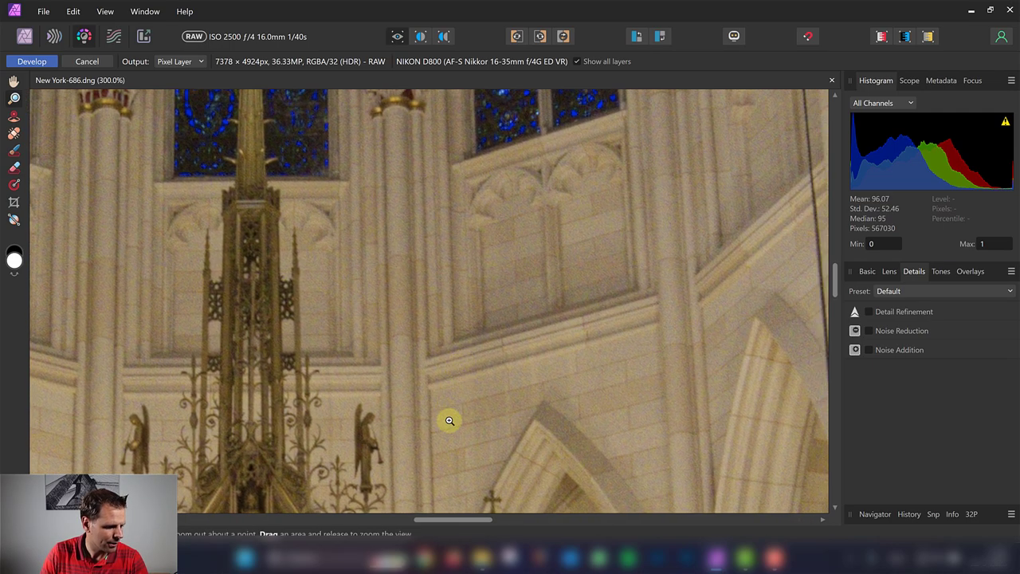
{"action": "left_click_drag", "start_coordinate": [457, 438], "coordinate": [461, 322]}
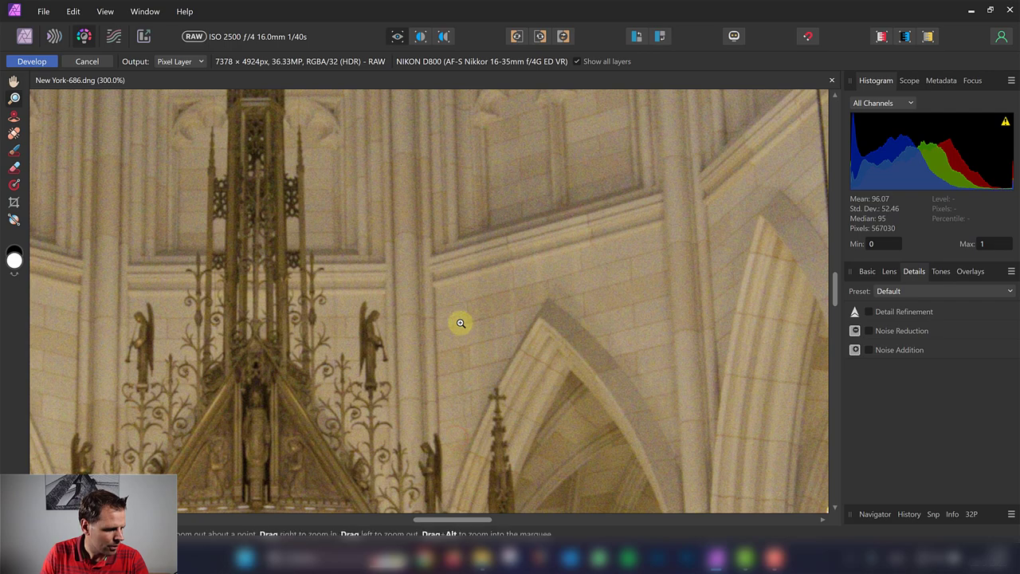
{"action": "left_click", "coordinate": [461, 322]}
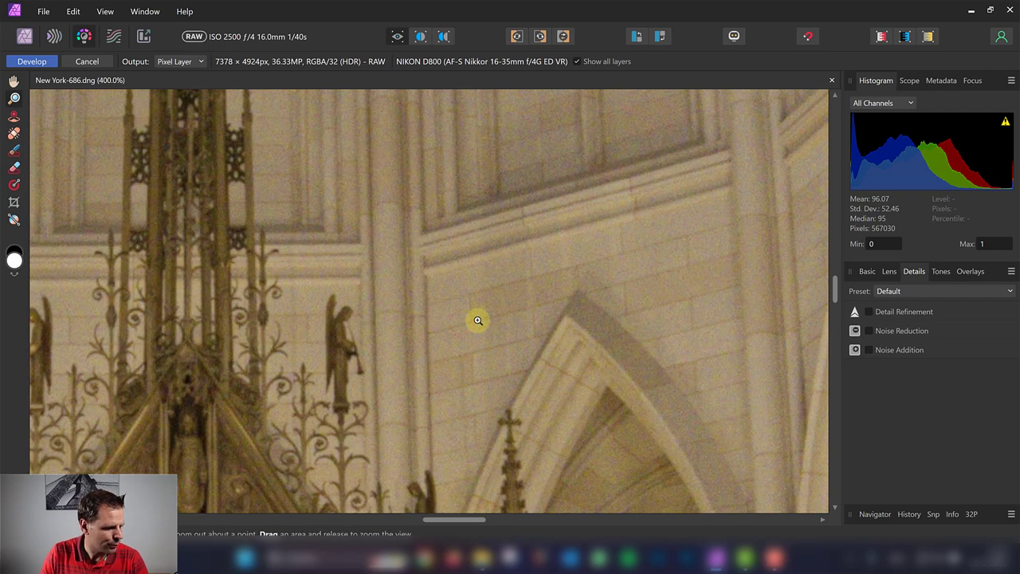
{"action": "left_click", "coordinate": [422, 36]}
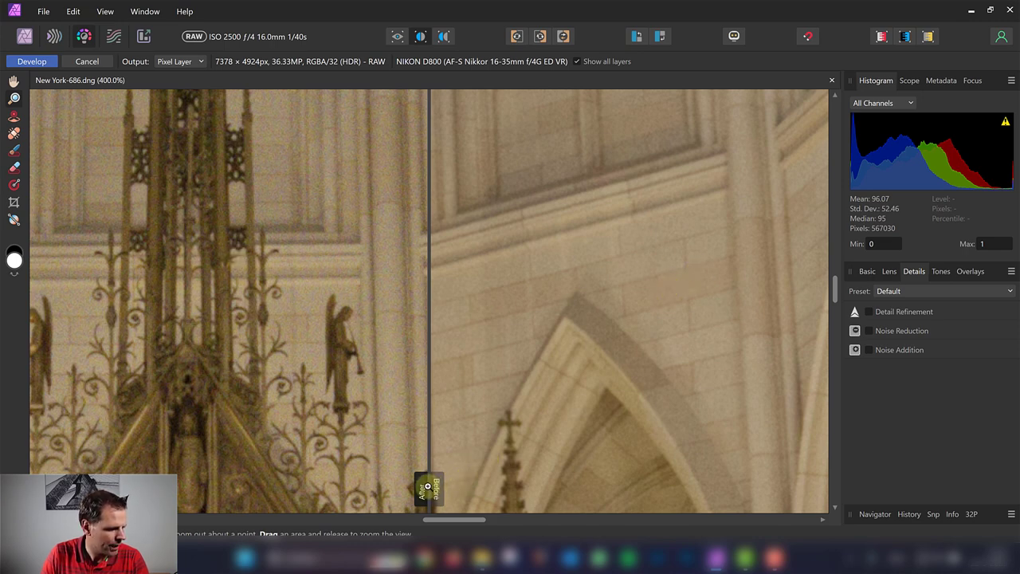
{"action": "mouse_move", "coordinate": [427, 487]}
{"action": "left_mouse_down"}
{"action": "mouse_move", "coordinate": [310, 456]}
{"action": "mouse_move", "coordinate": [413, 457]}
{"action": "left_mouse_up"}
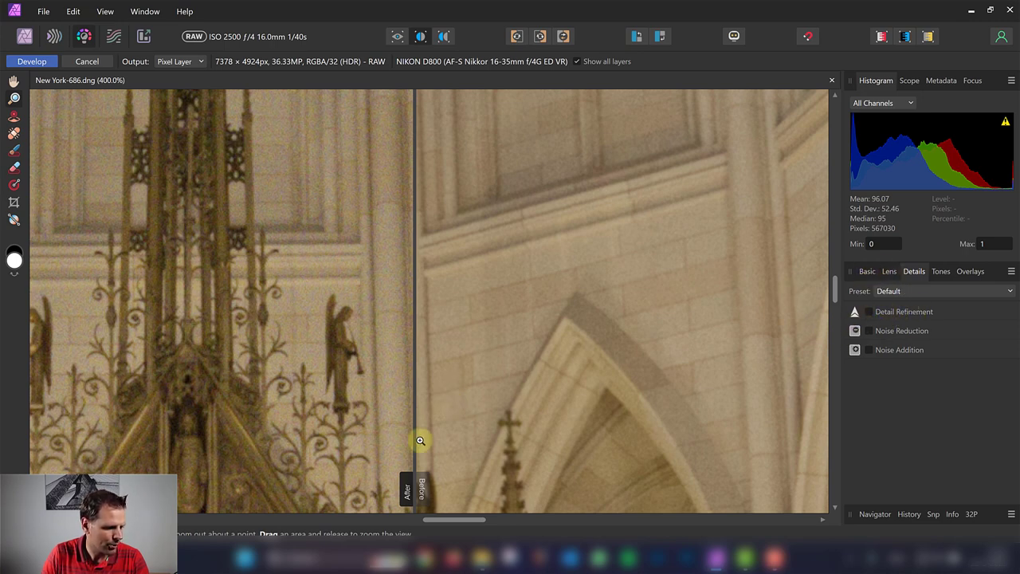
{"action": "left_click_drag", "start_coordinate": [420, 488], "coordinate": [420, 487]}
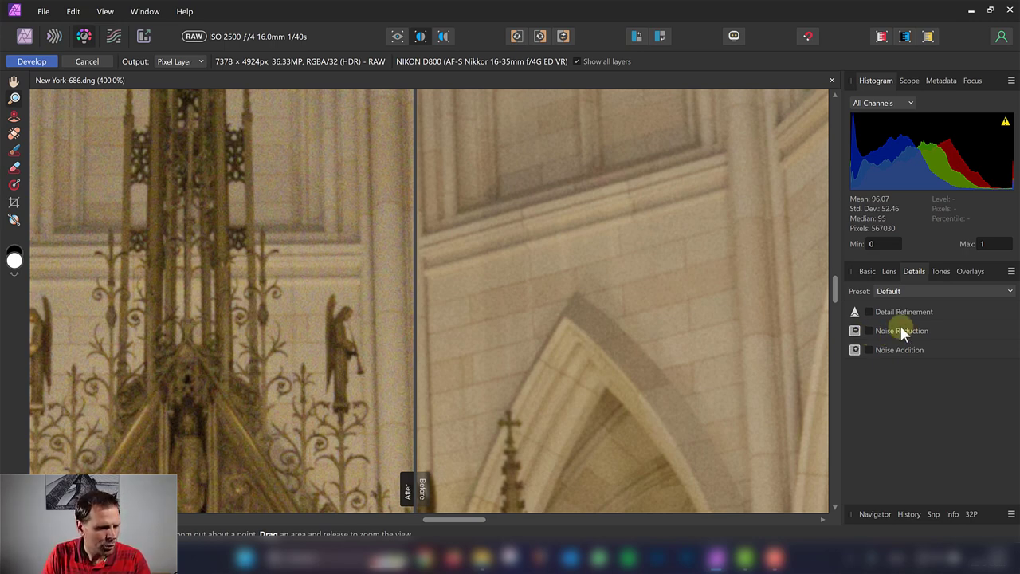
Enable Noise Reduction on the cathedral raw and settle Luminance at 33%, comparing via the split divider
{"action": "left_click", "coordinate": [869, 330]}
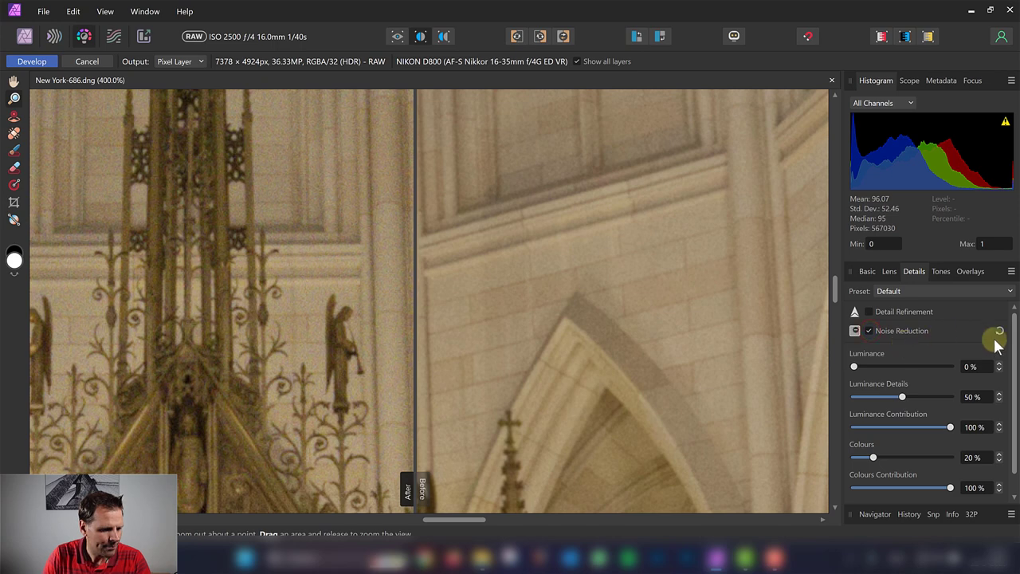
{"action": "scroll", "coordinate": [1003, 335], "scroll_direction": "down", "scroll_amount": 1}
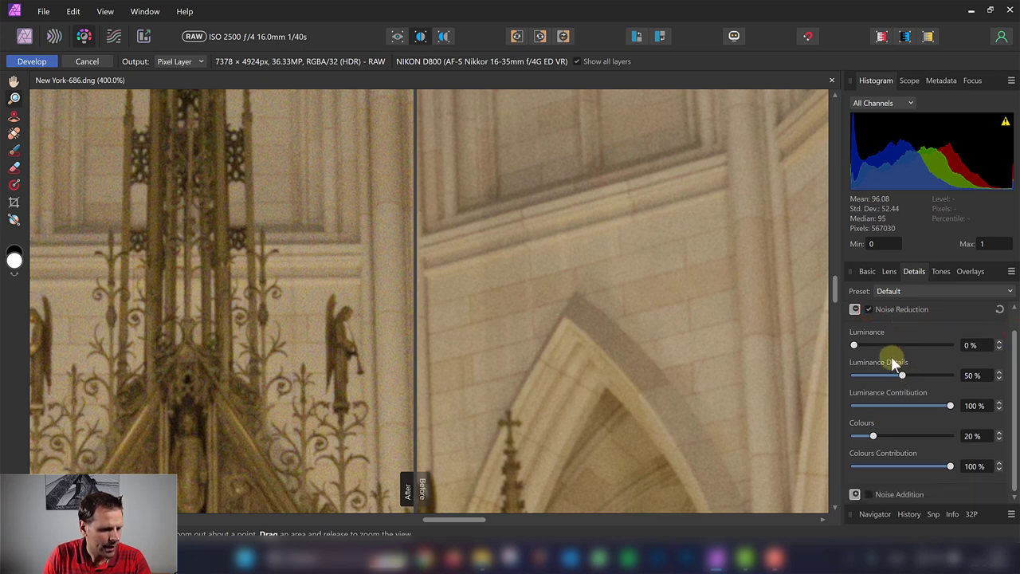
{"action": "left_click_drag", "start_coordinate": [854, 344], "coordinate": [903, 346]}
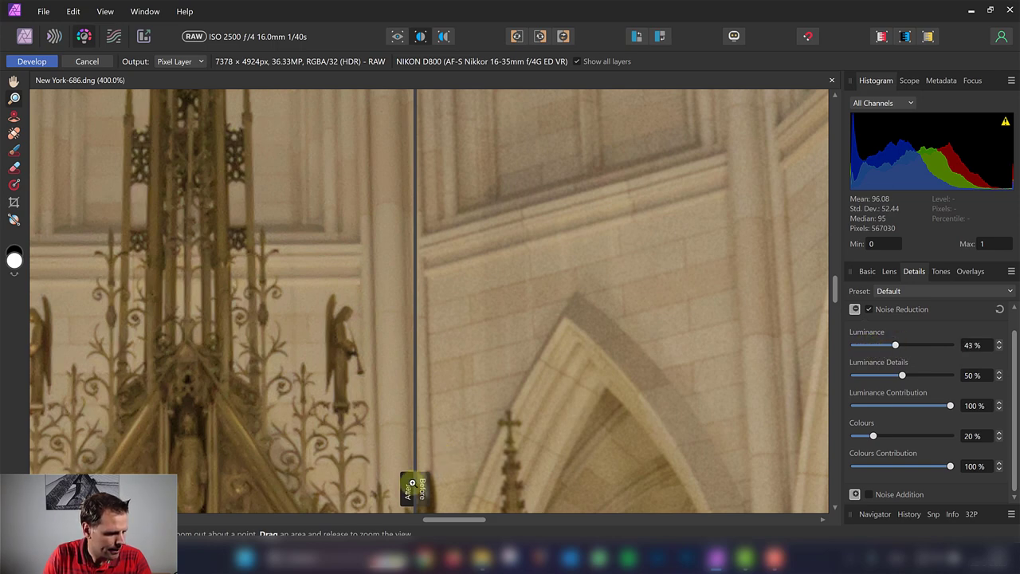
{"action": "left_click_drag", "start_coordinate": [415, 488], "coordinate": [490, 482]}
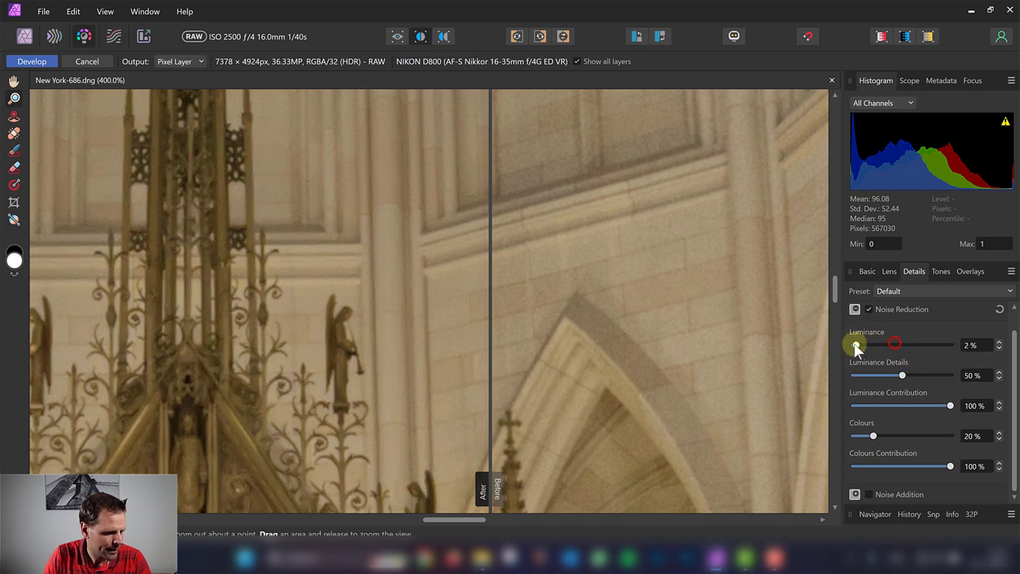
{"action": "left_click_drag", "start_coordinate": [932, 344], "coordinate": [880, 351]}
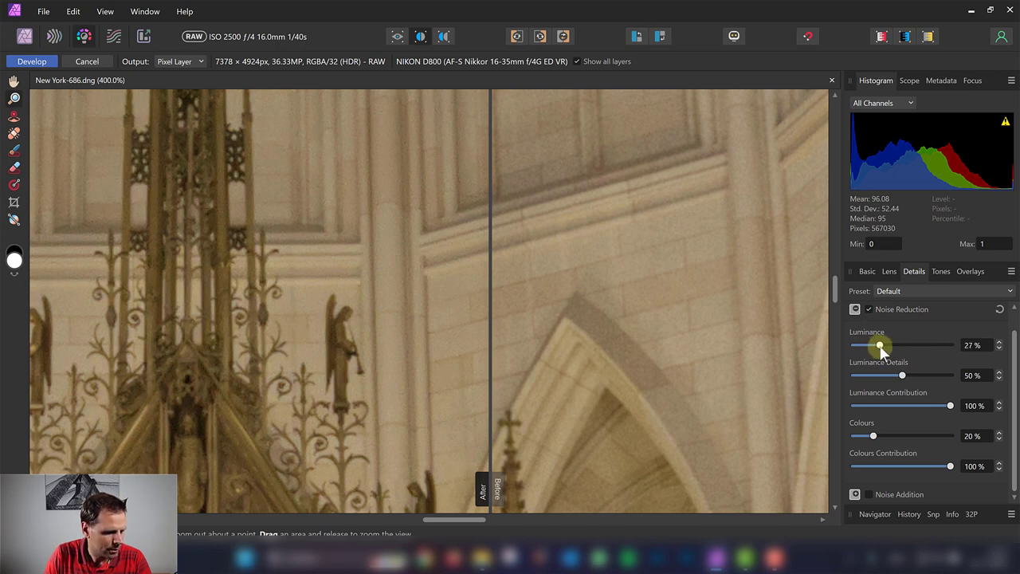
{"action": "left_click_drag", "start_coordinate": [881, 350], "coordinate": [893, 351]}
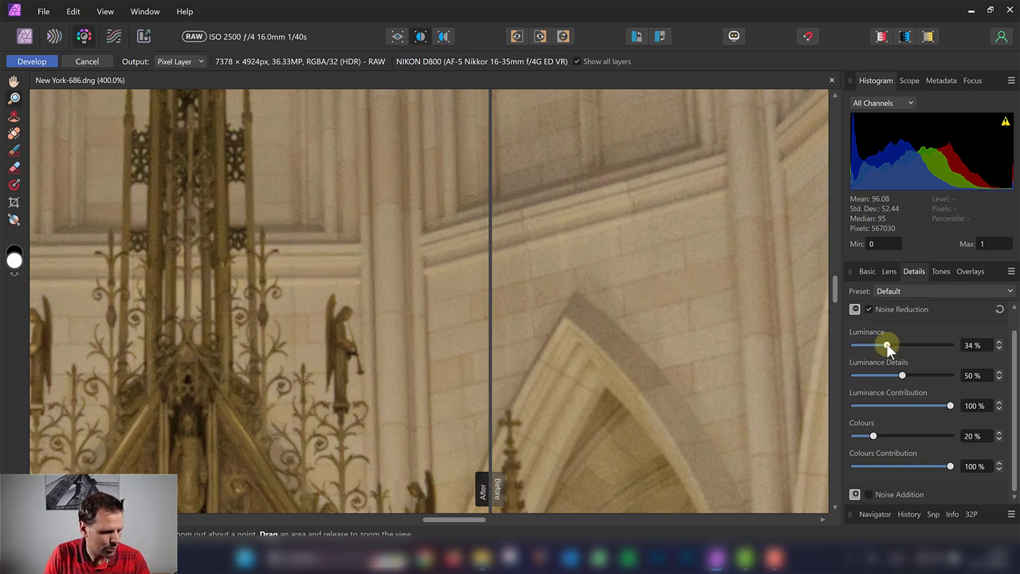
{"action": "left_click_drag", "start_coordinate": [889, 349], "coordinate": [887, 349]}
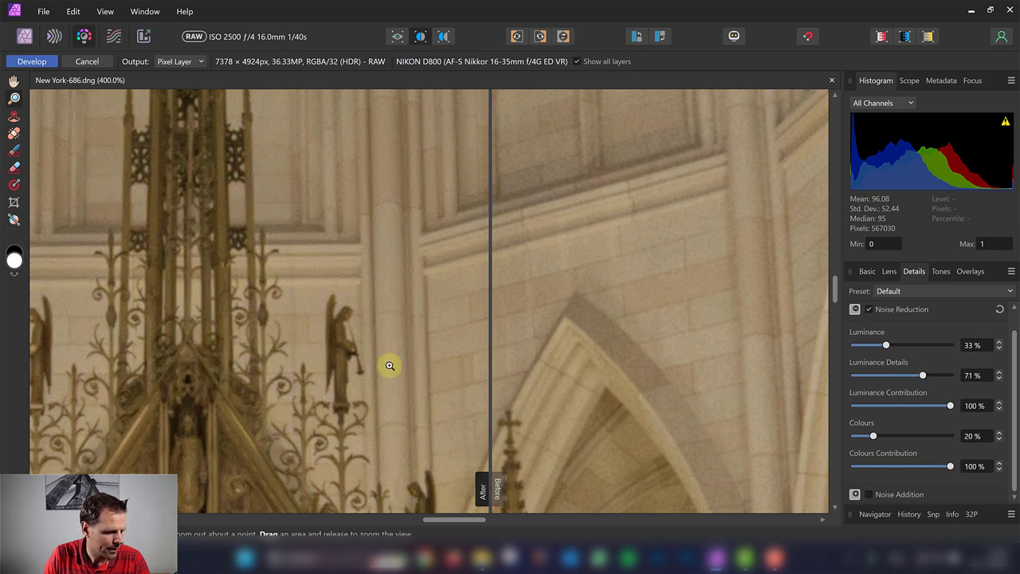
{"action": "scroll", "coordinate": [394, 163], "scroll_direction": "down", "scroll_amount": 1}
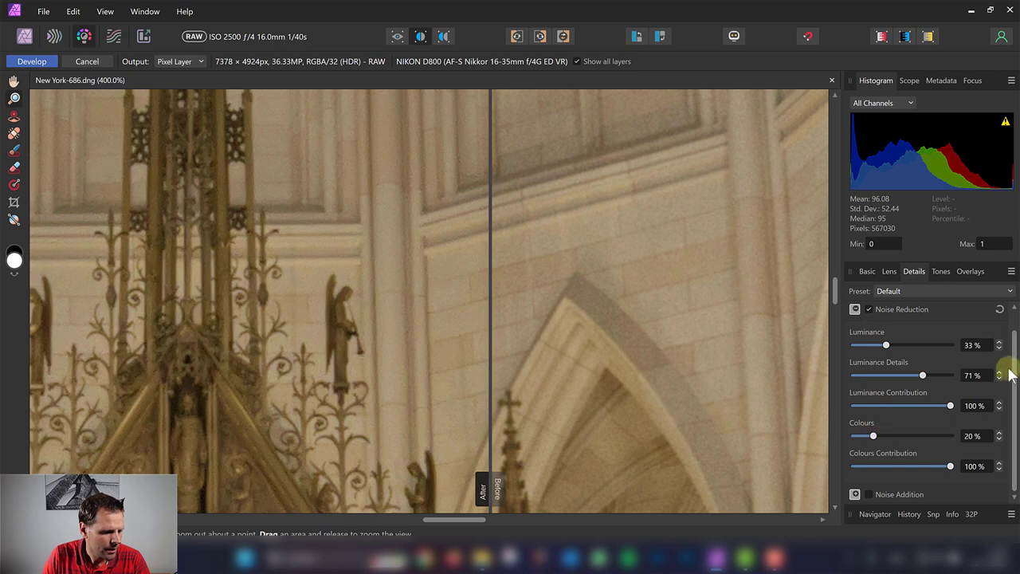
{"action": "scroll", "coordinate": [889, 313], "scroll_direction": "up", "scroll_amount": 2}
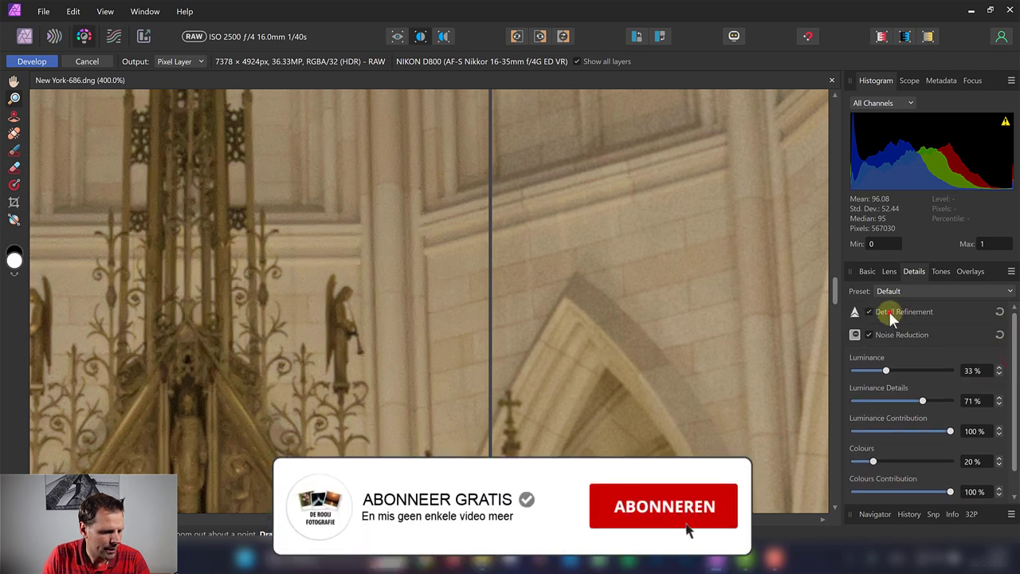
Enable Detail Refinement on the cathedral raw, toggling it to compare the effect
{"action": "scroll", "coordinate": [877, 334], "scroll_direction": "up", "scroll_amount": 2}
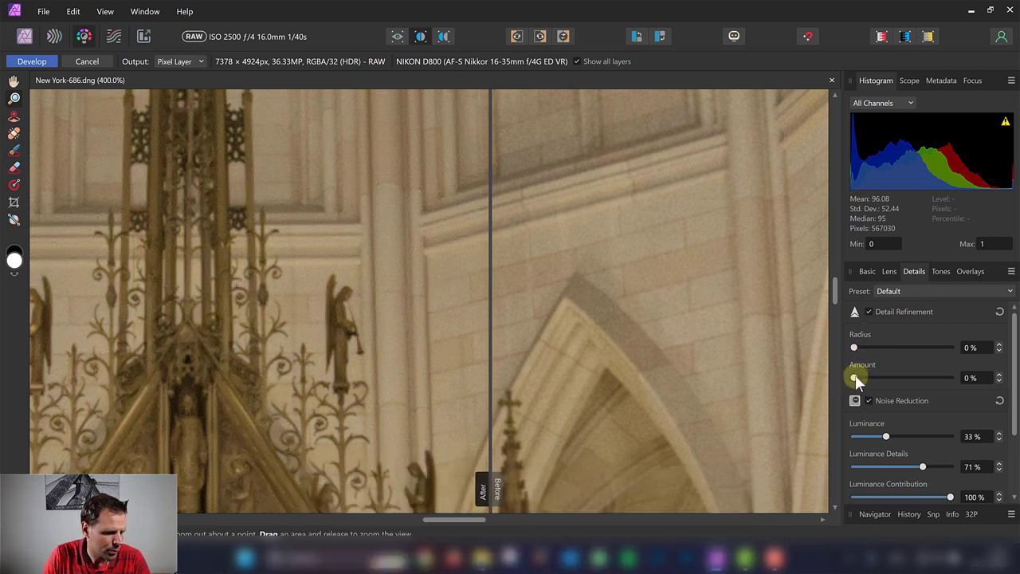
{"action": "left_click", "coordinate": [854, 379]}
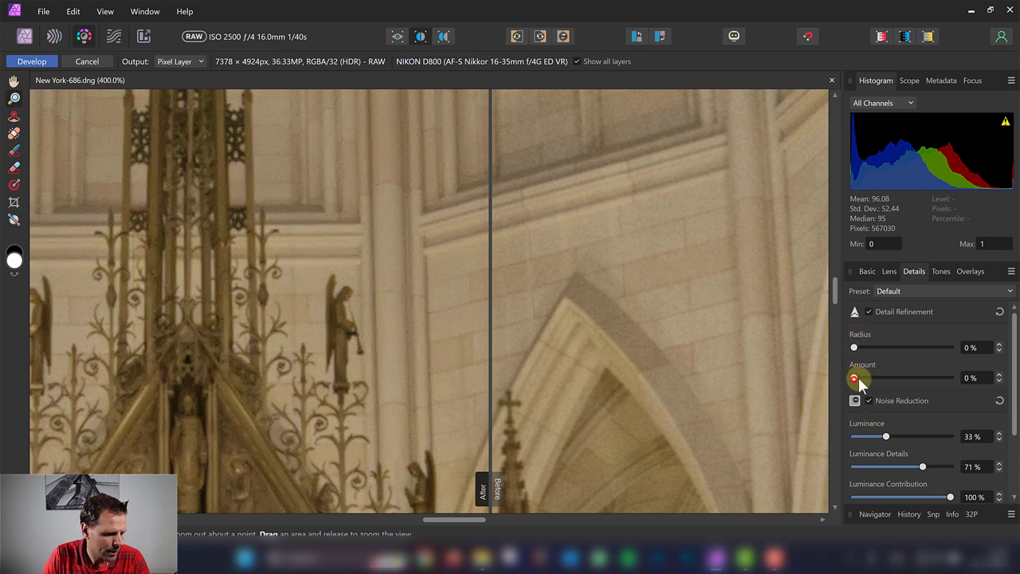
{"action": "left_click_drag", "start_coordinate": [883, 377], "coordinate": [900, 379]}
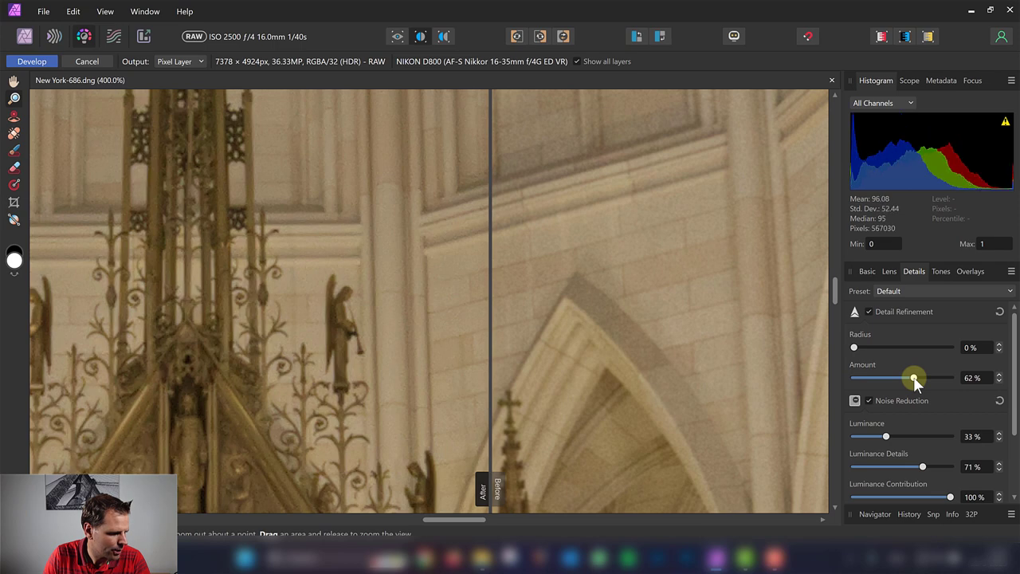
{"action": "left_click", "coordinate": [869, 312]}
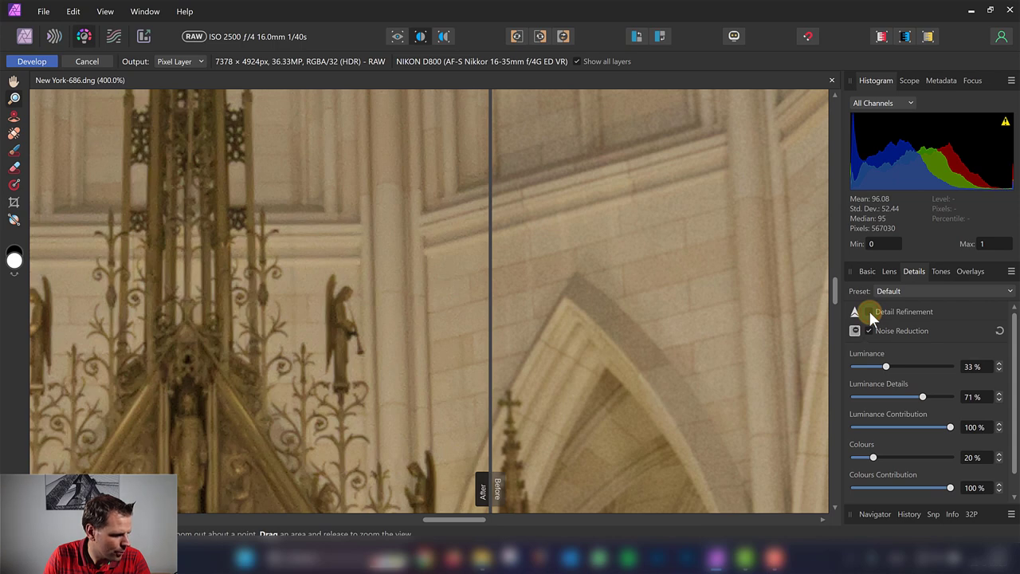
{"action": "left_click", "coordinate": [869, 312]}
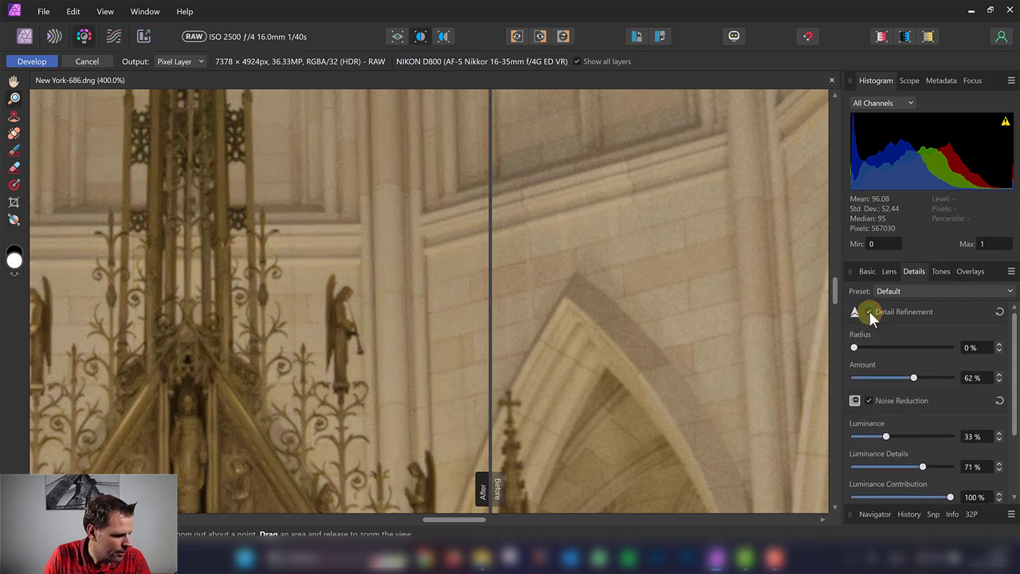
{"action": "left_click", "coordinate": [869, 312]}
{"action": "left_click", "coordinate": [869, 312]}
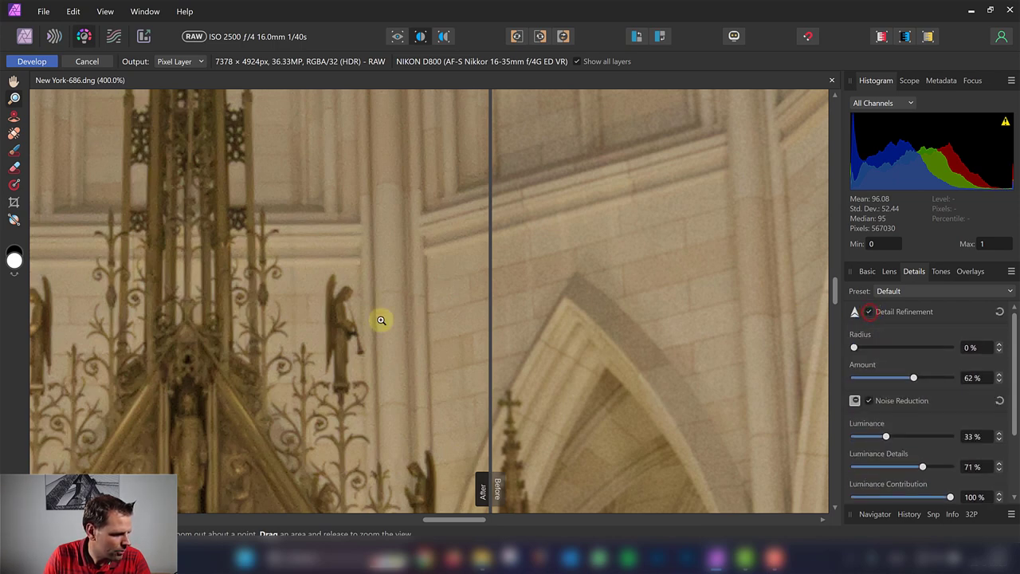
Set refinement Radius to 10% and lower Amount to 31%, toggling refinement to compare
{"action": "mouse_move", "coordinate": [853, 347]}
{"action": "left_mouse_down"}
{"action": "mouse_move", "coordinate": [926, 355]}
{"action": "mouse_move", "coordinate": [863, 352]}
{"action": "left_mouse_up"}
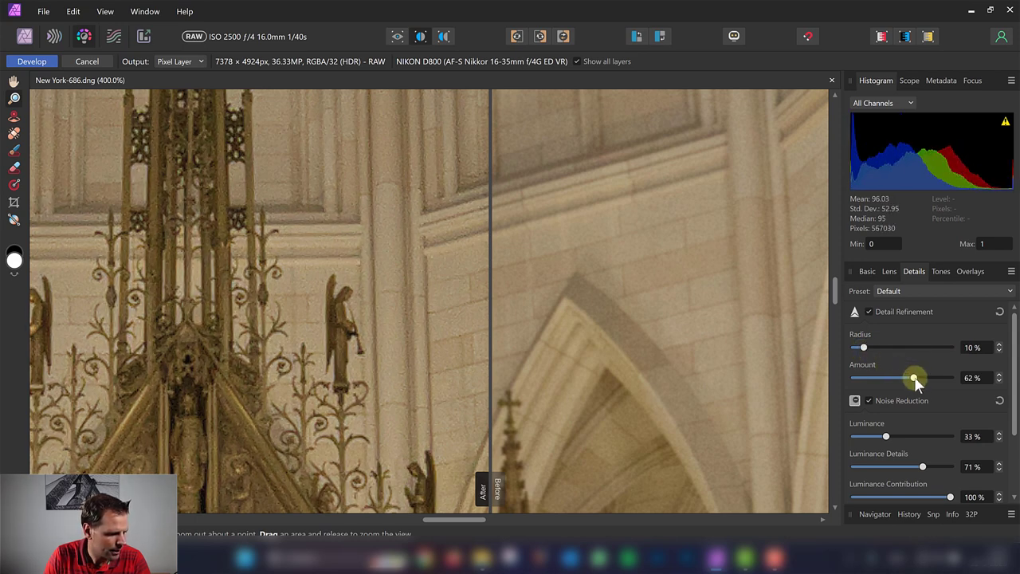
{"action": "mouse_move", "coordinate": [915, 378]}
{"action": "left_mouse_down"}
{"action": "mouse_move", "coordinate": [890, 379]}
{"action": "mouse_move", "coordinate": [910, 381]}
{"action": "left_mouse_up"}
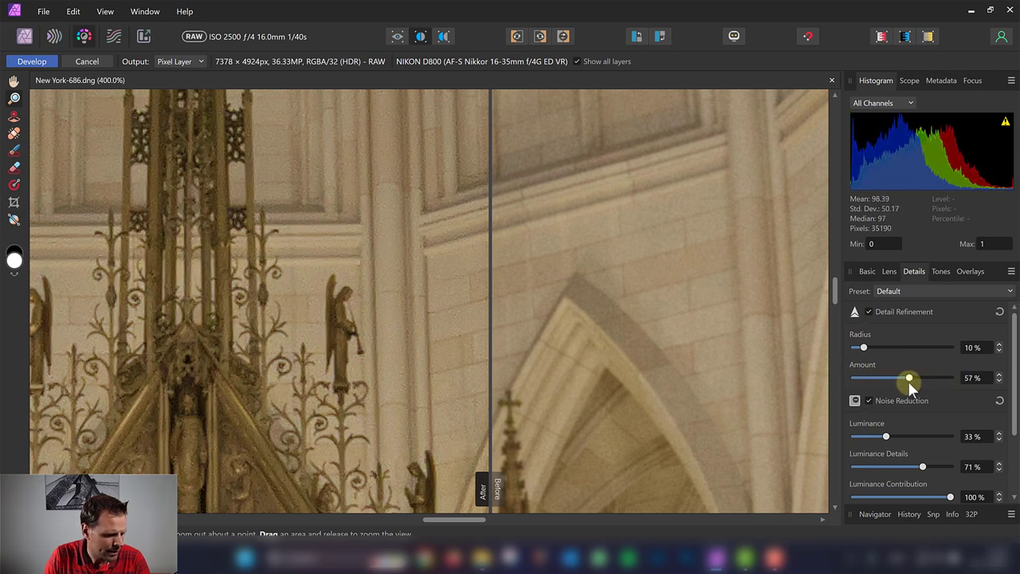
{"action": "mouse_move", "coordinate": [908, 381]}
{"action": "left_mouse_down"}
{"action": "mouse_move", "coordinate": [896, 382]}
{"action": "mouse_move", "coordinate": [912, 383]}
{"action": "left_mouse_up"}
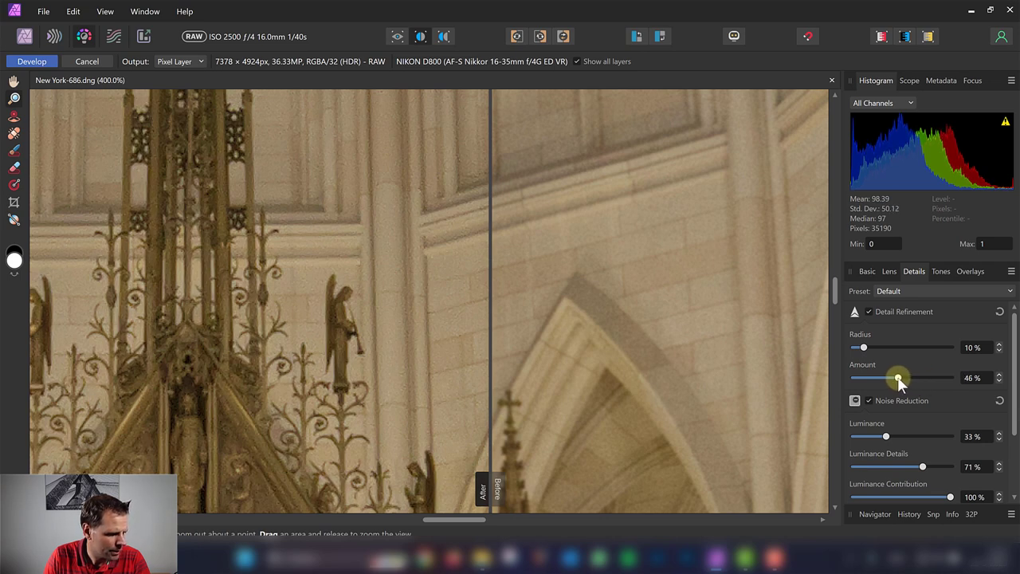
{"action": "left_click_drag", "start_coordinate": [899, 380], "coordinate": [888, 382]}
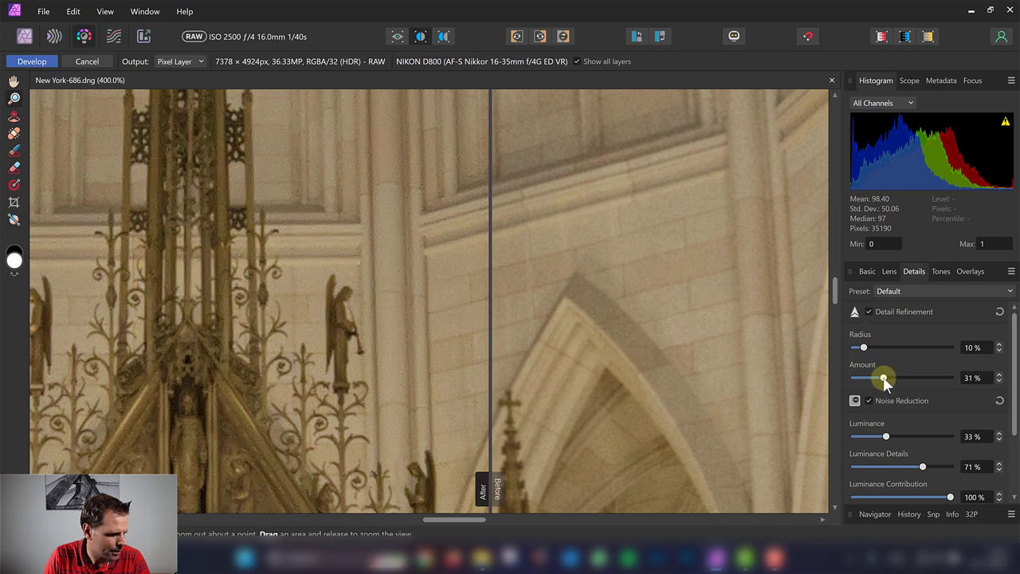
{"action": "left_click", "coordinate": [869, 313]}
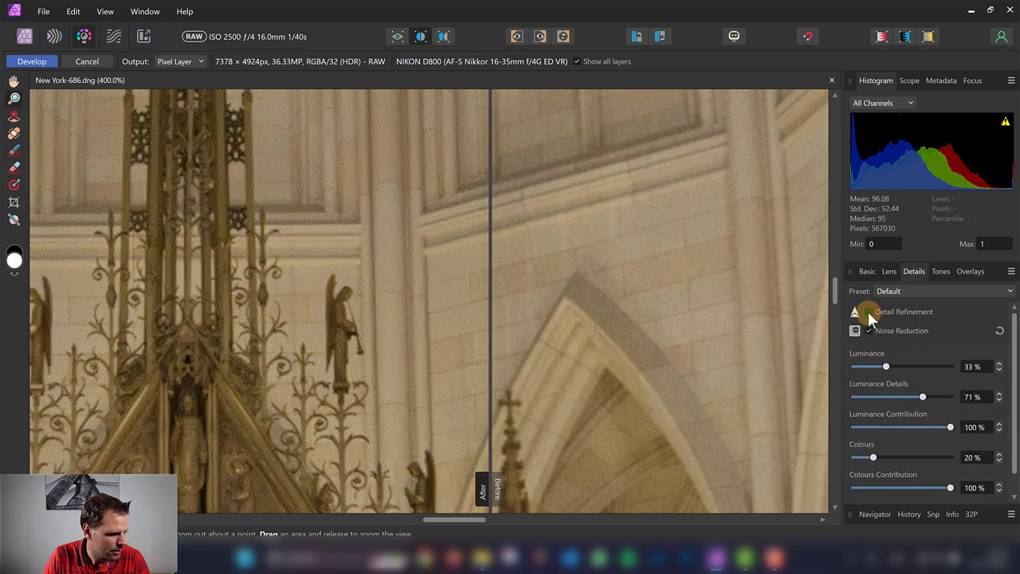
{"action": "left_click", "coordinate": [869, 313]}
{"action": "left_click", "coordinate": [869, 312]}
{"action": "left_click", "coordinate": [869, 312]}
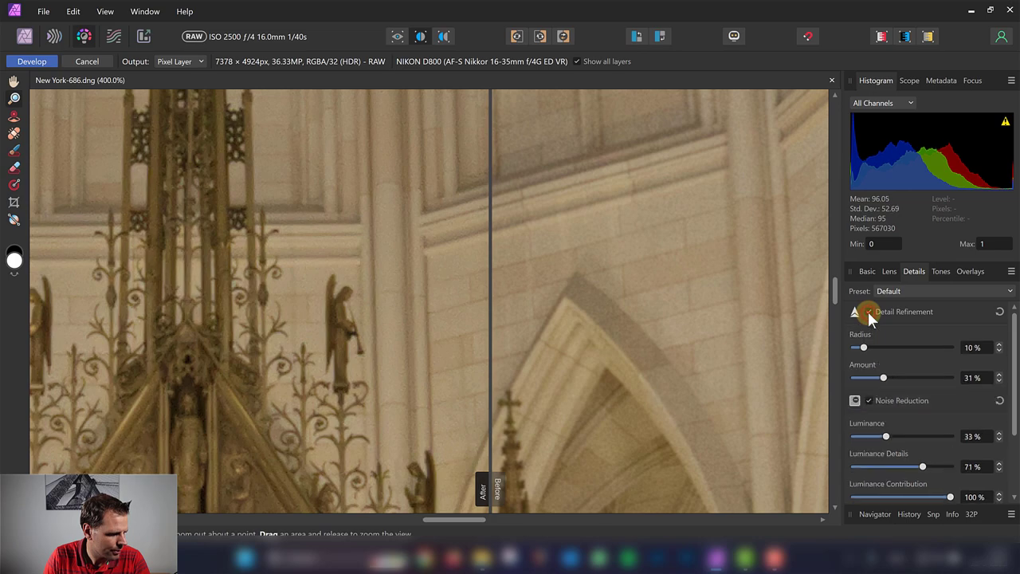
{"action": "left_click", "coordinate": [869, 312]}
Open New York-141.arw at 100% and enable Noise Reduction at its default settings
{"action": "left_click", "coordinate": [869, 312]}
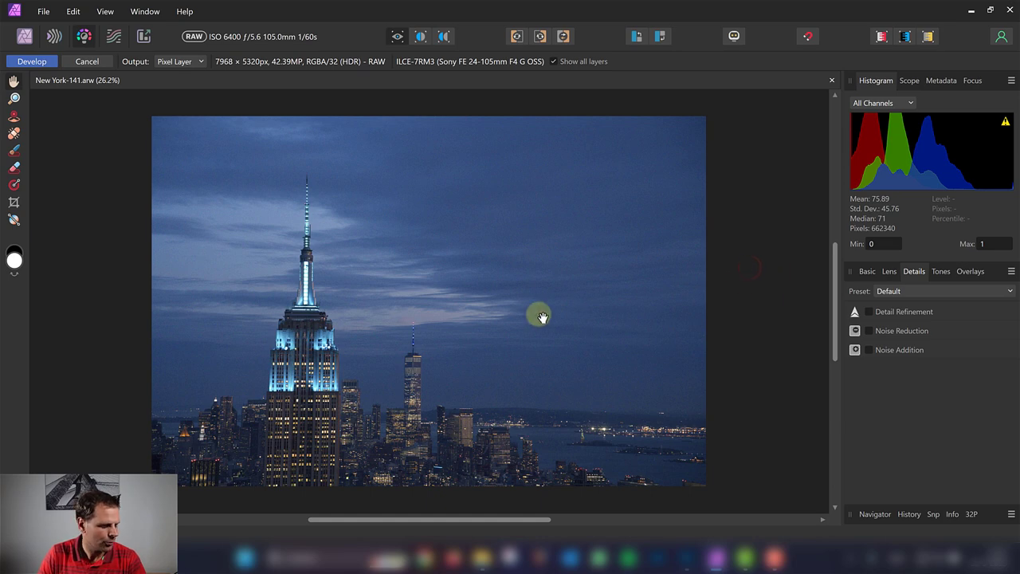
{"action": "left_click", "coordinate": [354, 261]}
{"action": "key", "text": "ctrl+1"}
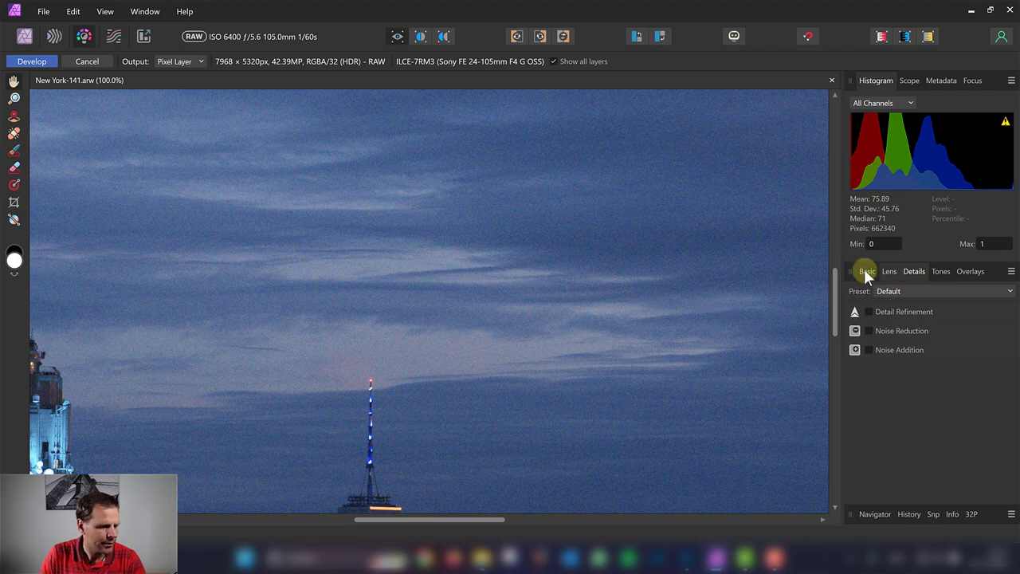
{"action": "left_click", "coordinate": [879, 346]}
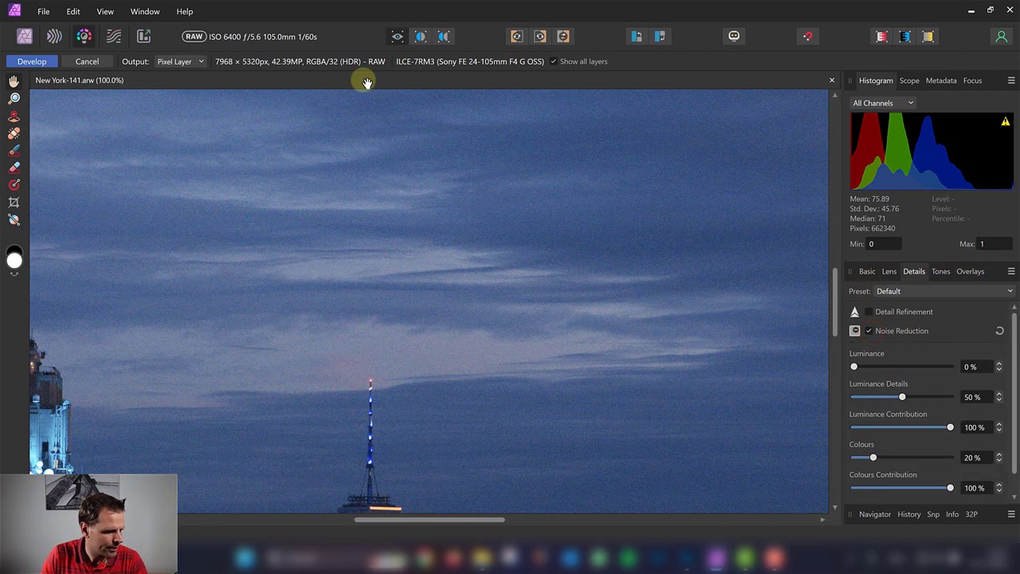
Turn on split view and raise Luminance to 62%, panning to the Empire State Building
{"action": "left_click", "coordinate": [422, 38]}
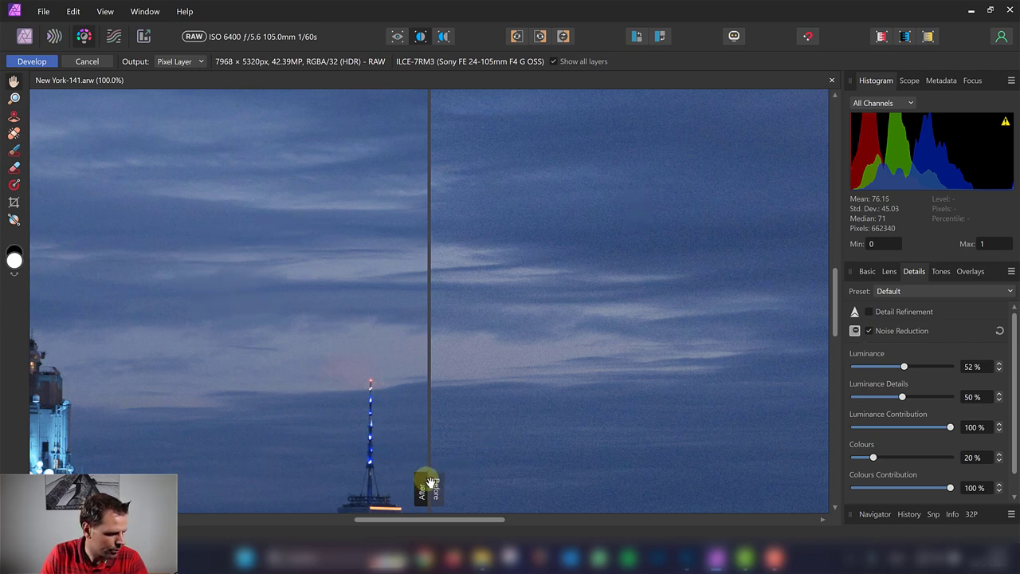
{"action": "mouse_move", "coordinate": [428, 482]}
{"action": "left_mouse_down"}
{"action": "mouse_move", "coordinate": [258, 472]}
{"action": "mouse_move", "coordinate": [438, 467]}
{"action": "mouse_move", "coordinate": [306, 457]}
{"action": "mouse_move", "coordinate": [458, 465]}
{"action": "mouse_move", "coordinate": [419, 464]}
{"action": "left_mouse_up"}
{"action": "left_click_drag", "start_coordinate": [909, 375], "coordinate": [923, 376]}
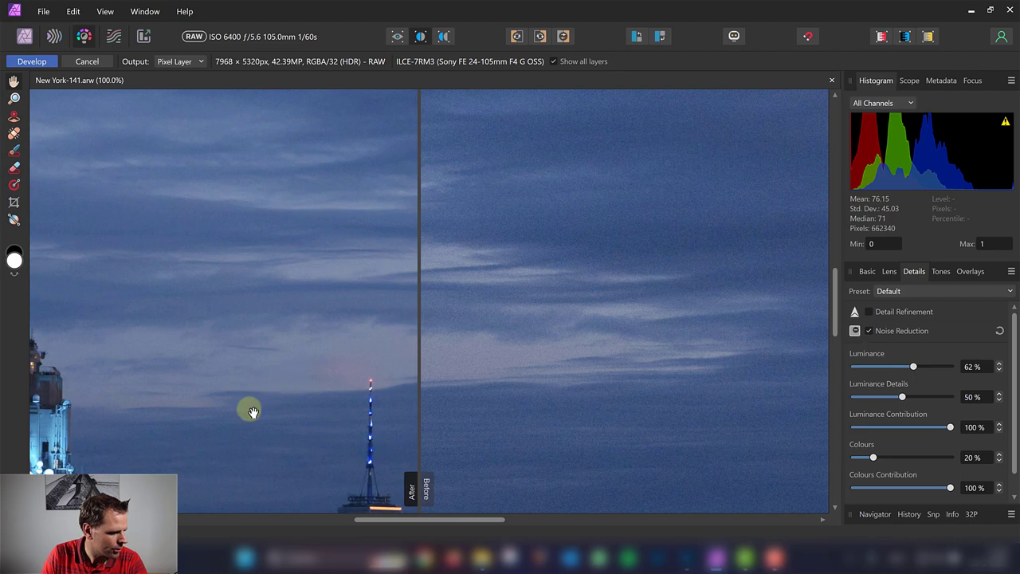
{"action": "left_click_drag", "start_coordinate": [245, 412], "coordinate": [481, 238]}
{"action": "mouse_move", "coordinate": [390, 287]}
{"action": "left_mouse_down"}
{"action": "mouse_move", "coordinate": [481, 271]}
{"action": "mouse_move", "coordinate": [669, 289]}
{"action": "mouse_move", "coordinate": [464, 263]}
{"action": "left_mouse_up"}
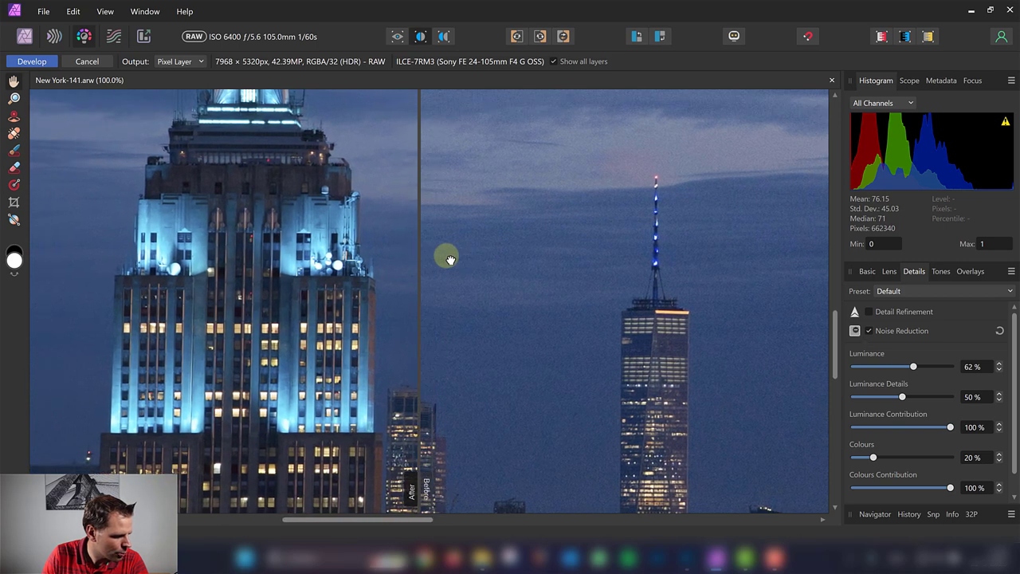
{"action": "left_click_drag", "start_coordinate": [420, 484], "coordinate": [391, 475]}
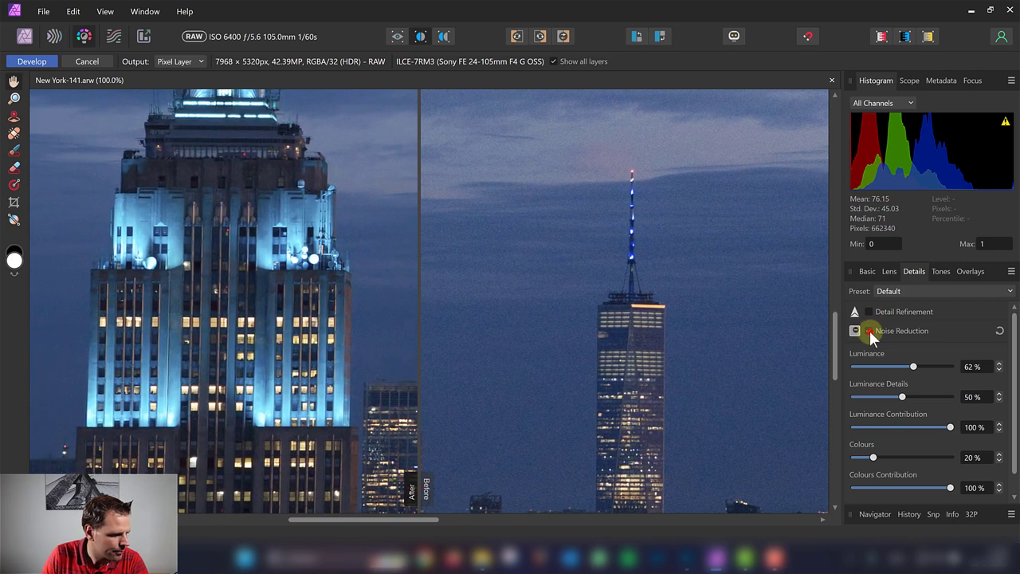
Lower Luminance Details to 61% at 200% zoom, toggling Noise Reduction to compare
{"action": "left_click", "coordinate": [869, 331]}
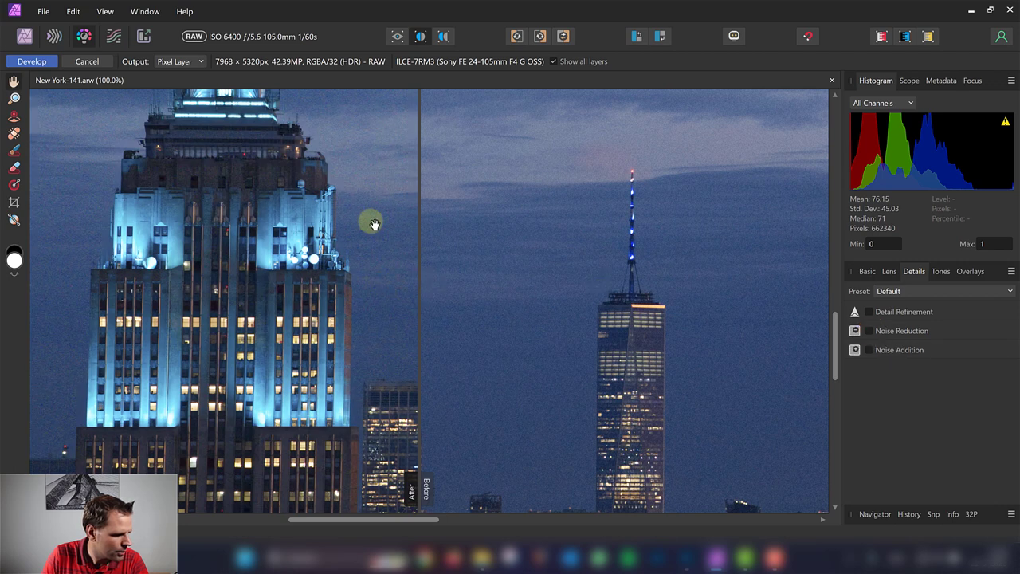
{"action": "left_click", "coordinate": [869, 331]}
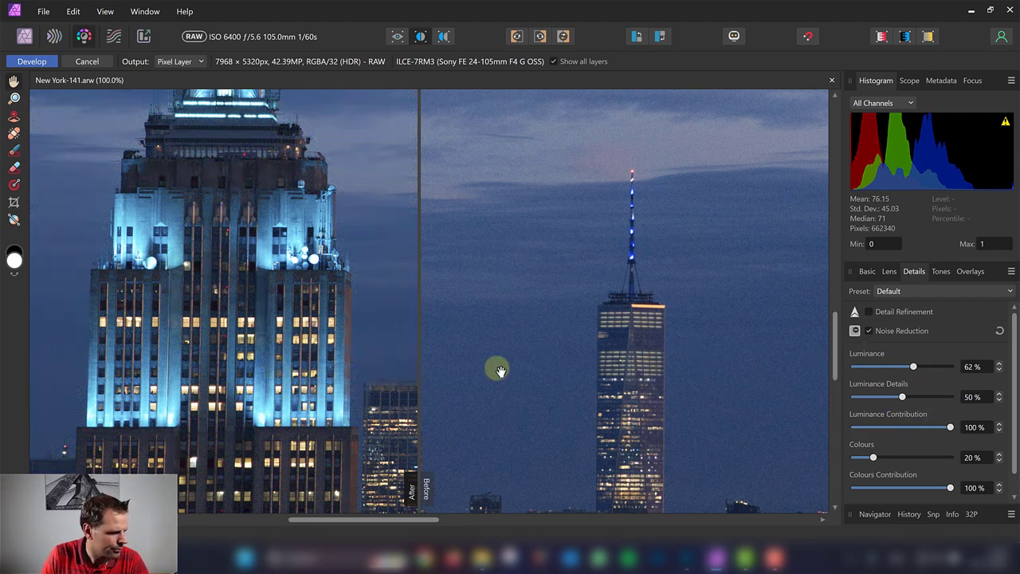
{"action": "scroll", "coordinate": [249, 343], "scroll_direction": "up", "scroll_amount": 2}
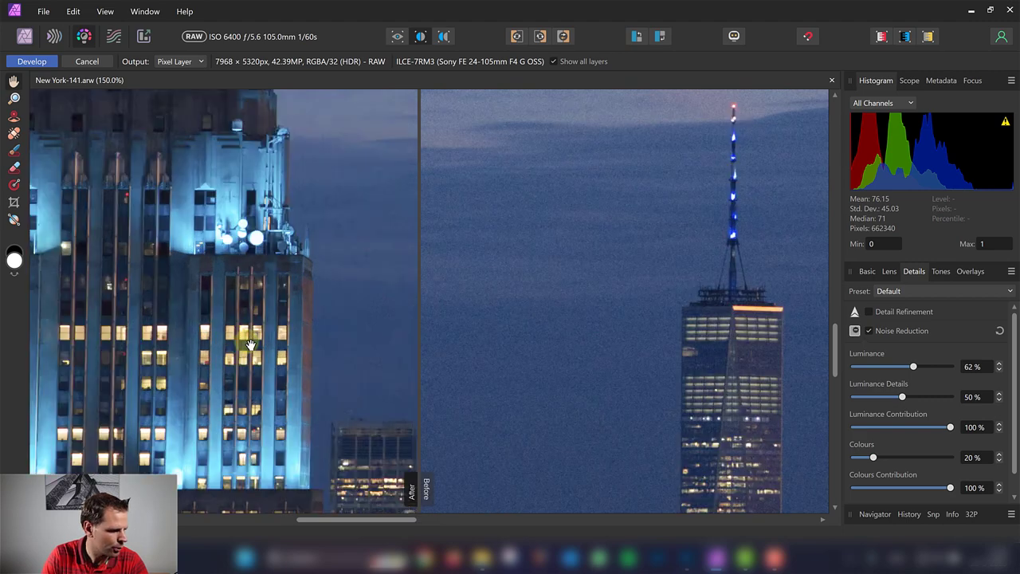
{"action": "scroll", "coordinate": [298, 338], "scroll_direction": "up", "scroll_amount": 2}
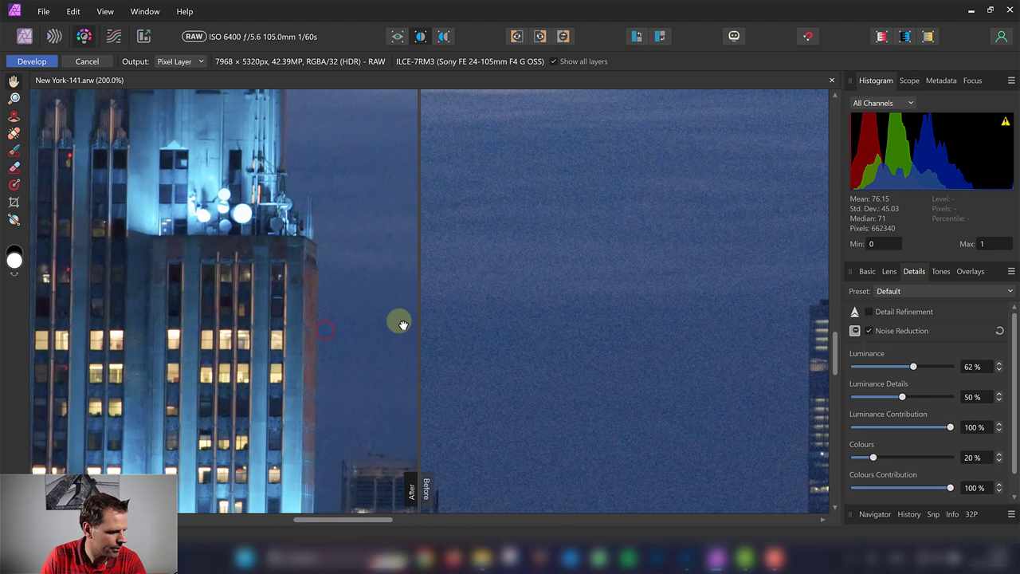
{"action": "left_click_drag", "start_coordinate": [369, 330], "coordinate": [399, 324]}
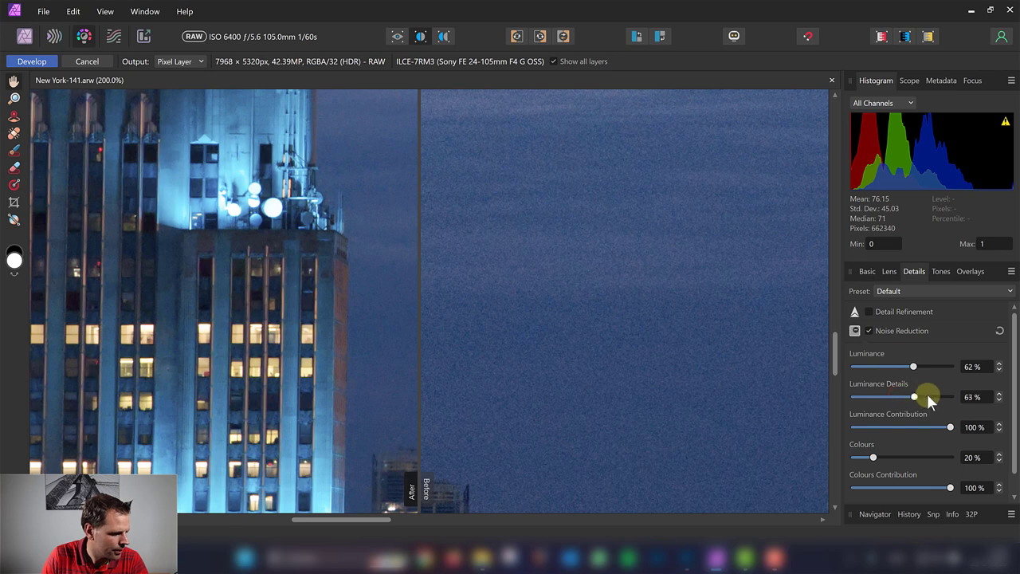
{"action": "left_click_drag", "start_coordinate": [925, 399], "coordinate": [920, 399]}
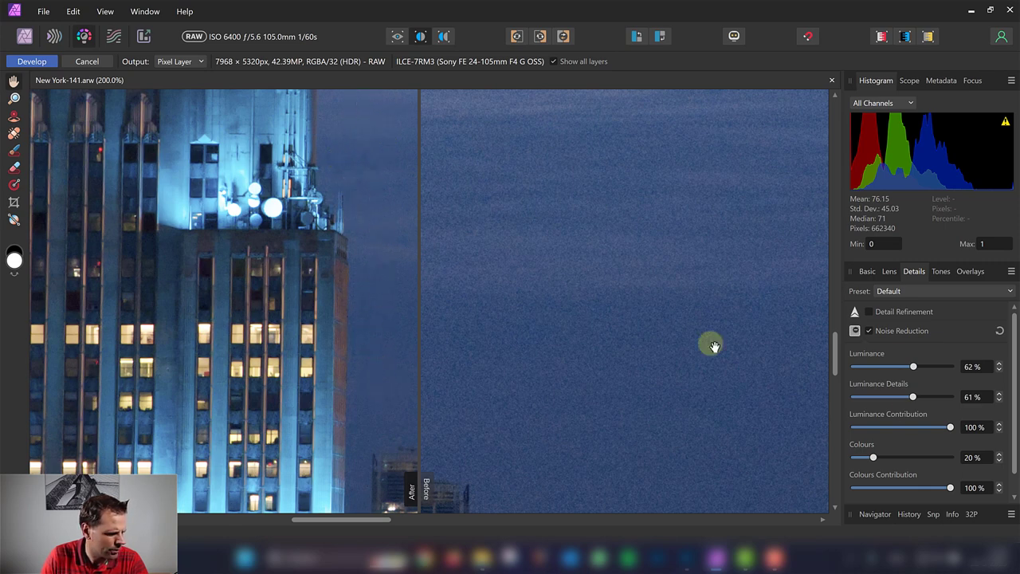
{"action": "left_click", "coordinate": [867, 331]}
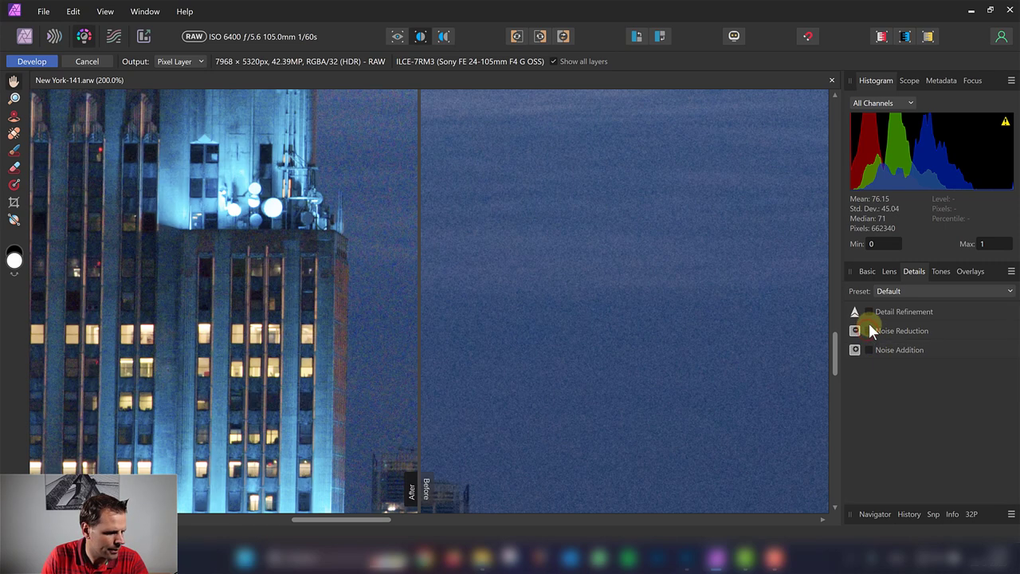
Enable Detail Refinement on the skyline with Radius 10% and Amount about 41%
{"action": "left_click", "coordinate": [866, 331]}
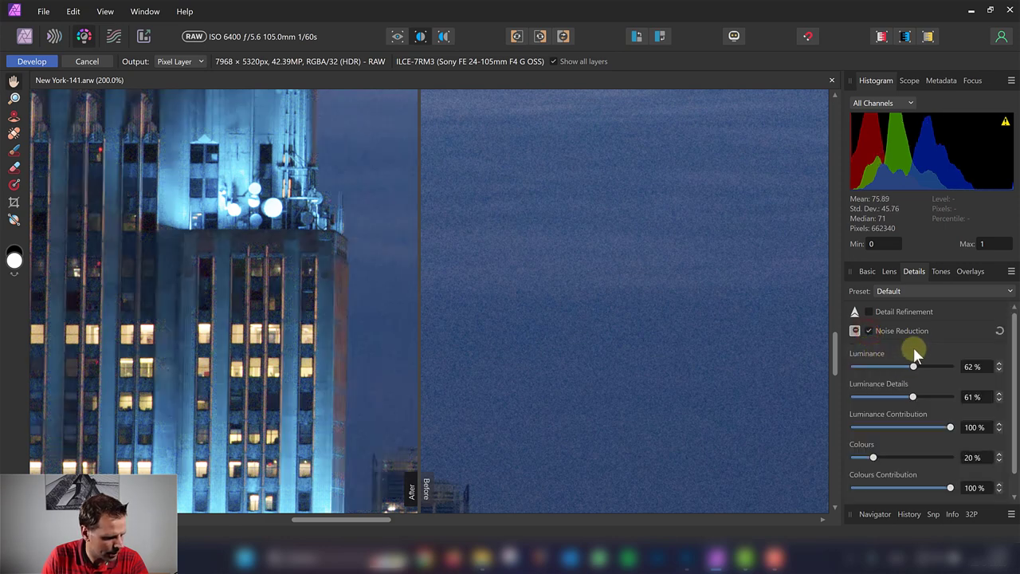
{"action": "left_click", "coordinate": [870, 312]}
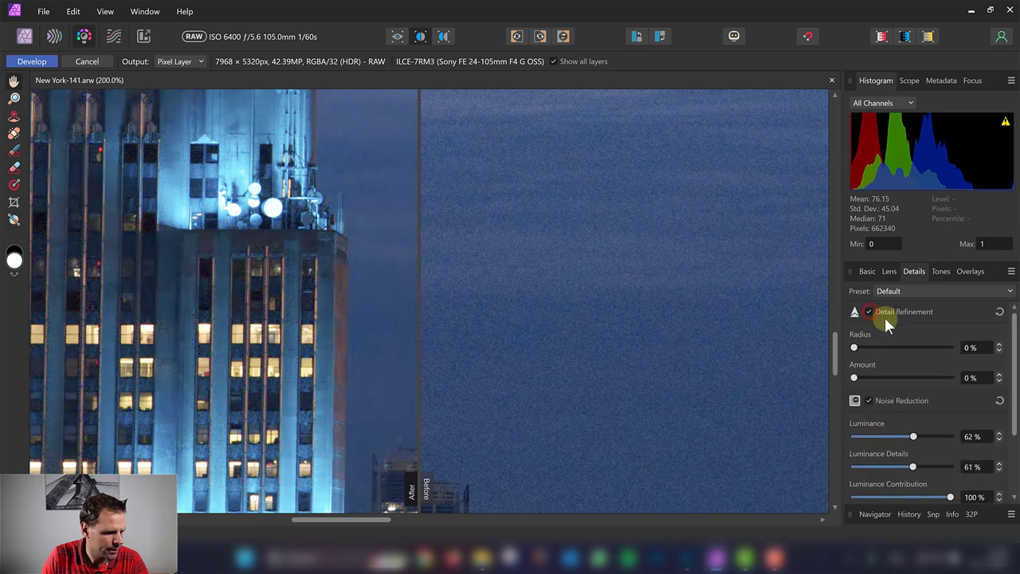
{"action": "left_click_drag", "start_coordinate": [856, 348], "coordinate": [865, 351]}
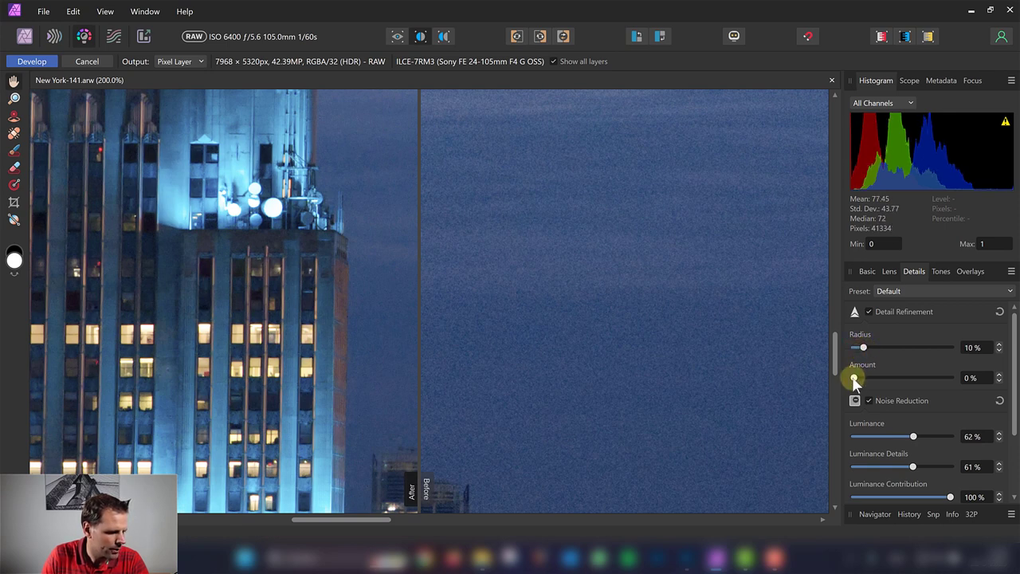
{"action": "left_click_drag", "start_coordinate": [856, 378], "coordinate": [896, 378]}
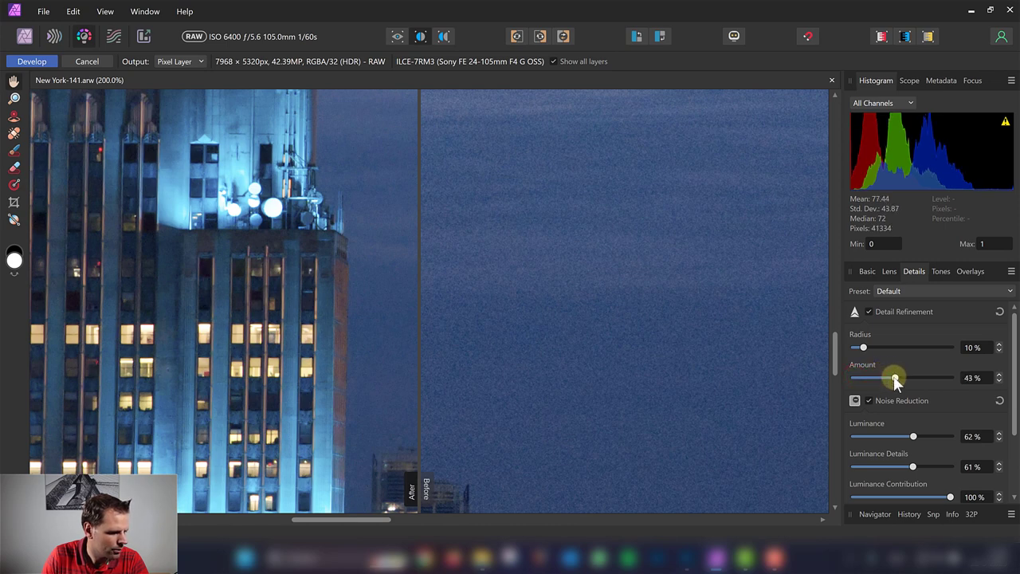
{"action": "mouse_move", "coordinate": [894, 371]}
{"action": "left_mouse_down"}
{"action": "mouse_move", "coordinate": [948, 377]}
{"action": "mouse_move", "coordinate": [893, 378]}
{"action": "left_mouse_up"}
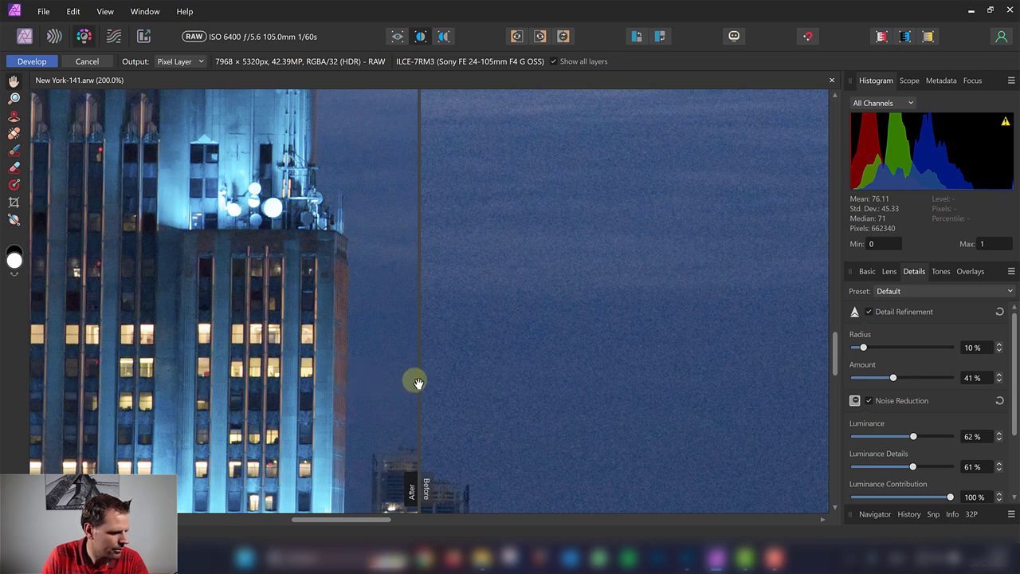
Leave split view and toggle Detail Refinement and Noise Reduction off and on to compare
{"action": "left_click", "coordinate": [397, 37]}
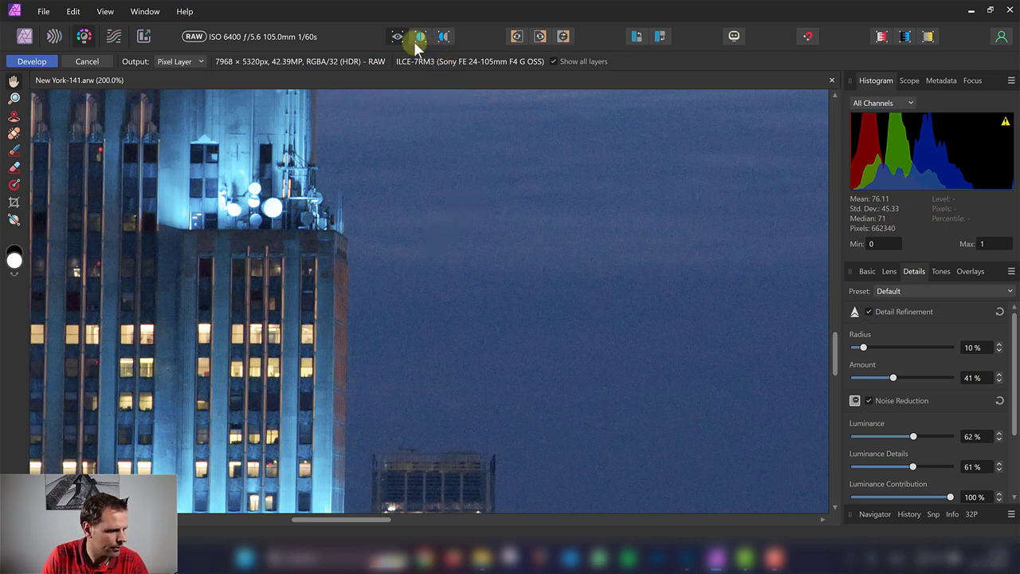
{"action": "left_click", "coordinate": [909, 311]}
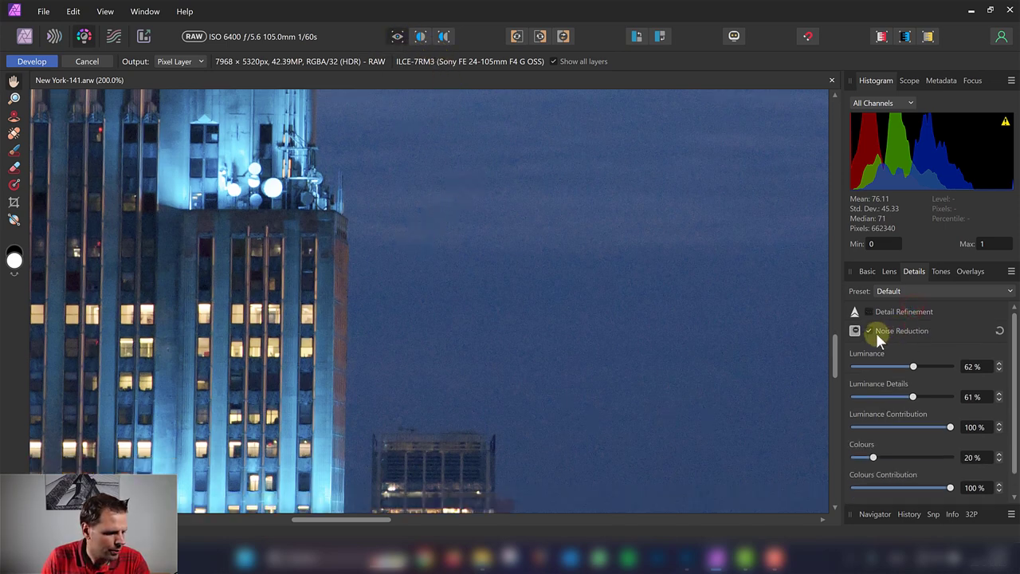
{"action": "left_click", "coordinate": [869, 331]}
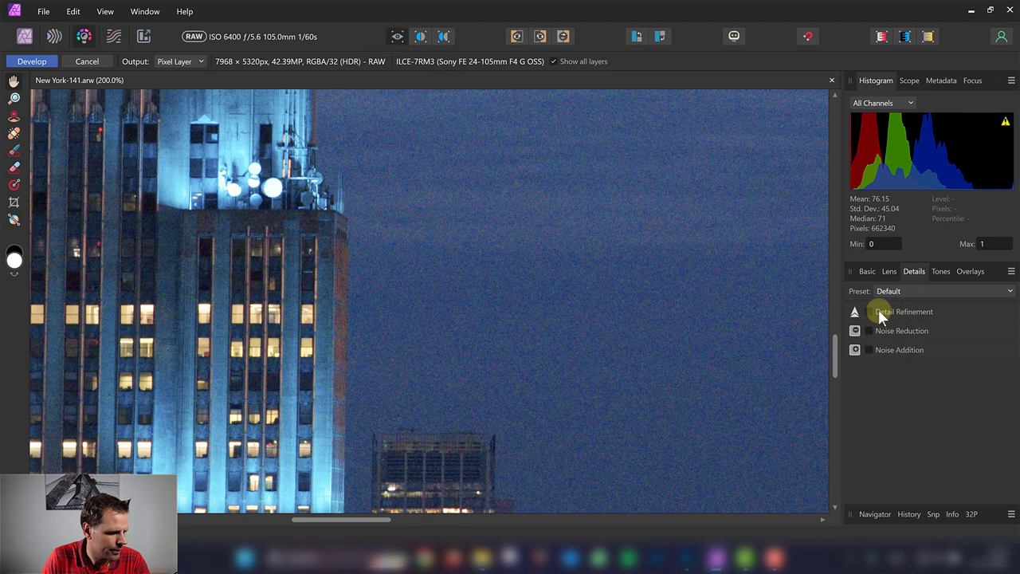
{"action": "left_click", "coordinate": [867, 329]}
{"action": "left_click", "coordinate": [868, 330]}
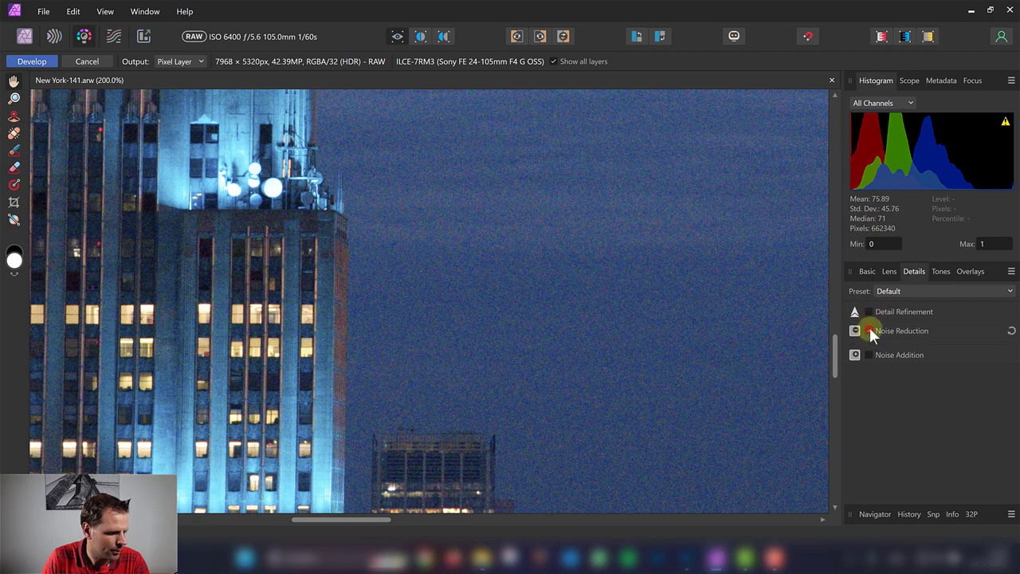
{"action": "left_click", "coordinate": [870, 312]}
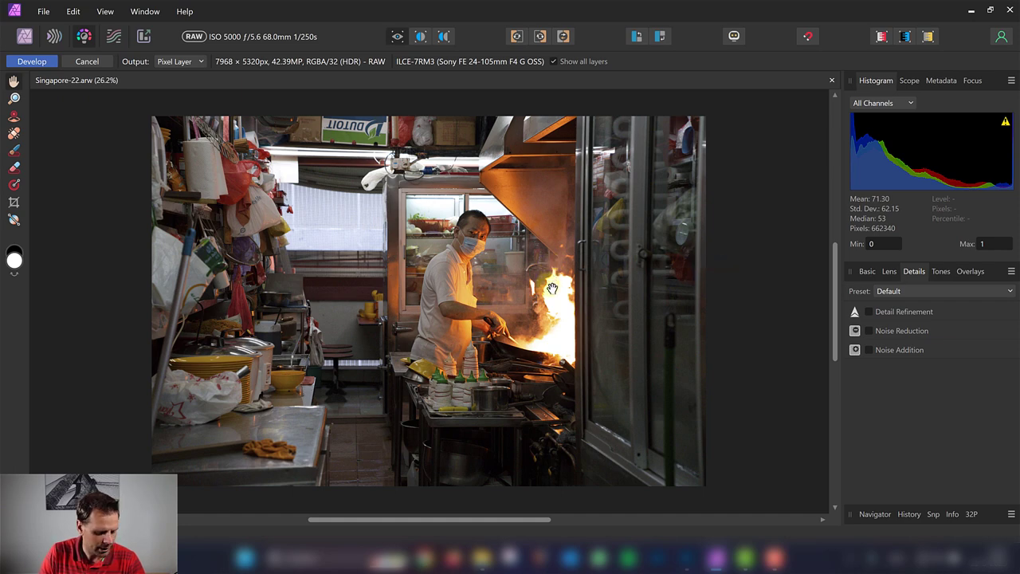
Zoom to 150% on the cook's arm and show a before/after split view
{"action": "left_click", "coordinate": [14, 98]}
{"action": "left_click", "coordinate": [495, 275]}
{"action": "left_click", "coordinate": [500, 299]}
{"action": "left_click", "coordinate": [495, 337]}
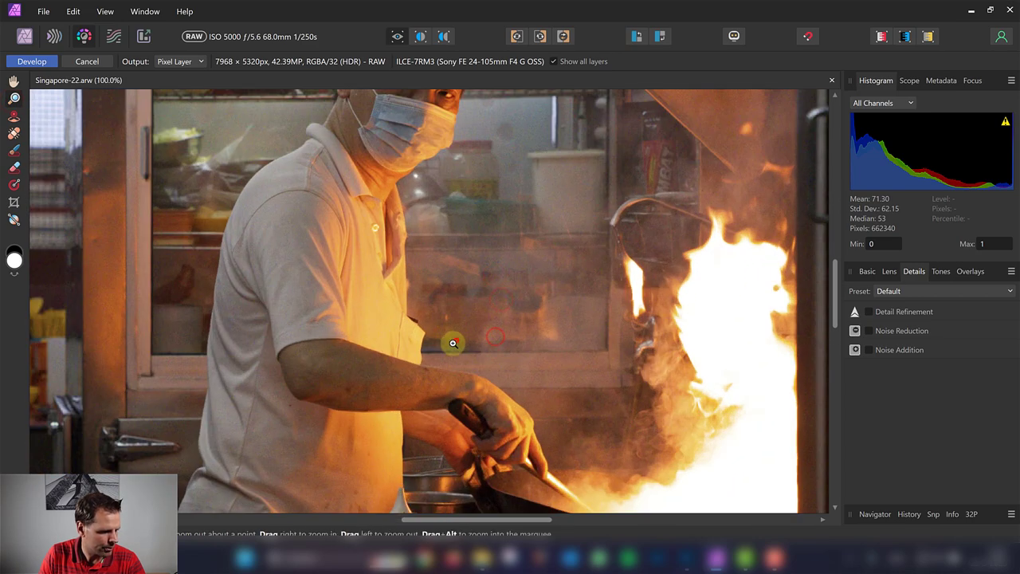
{"action": "left_click", "coordinate": [455, 341]}
{"action": "left_click", "coordinate": [421, 36]}
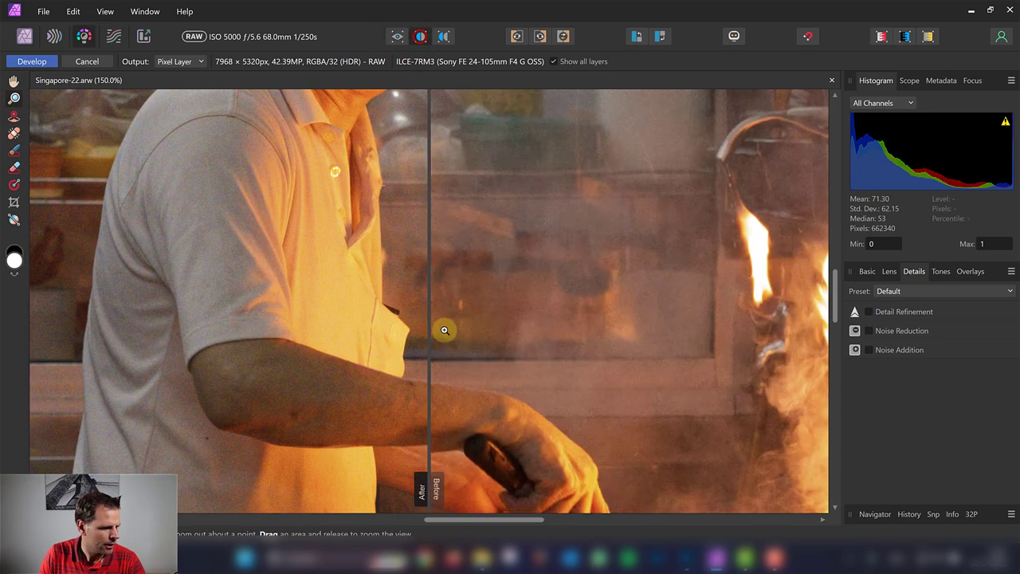
{"action": "mouse_move", "coordinate": [428, 492]}
{"action": "left_mouse_down"}
{"action": "mouse_move", "coordinate": [314, 486]}
{"action": "mouse_move", "coordinate": [449, 486]}
{"action": "mouse_move", "coordinate": [306, 490]}
{"action": "left_mouse_up"}
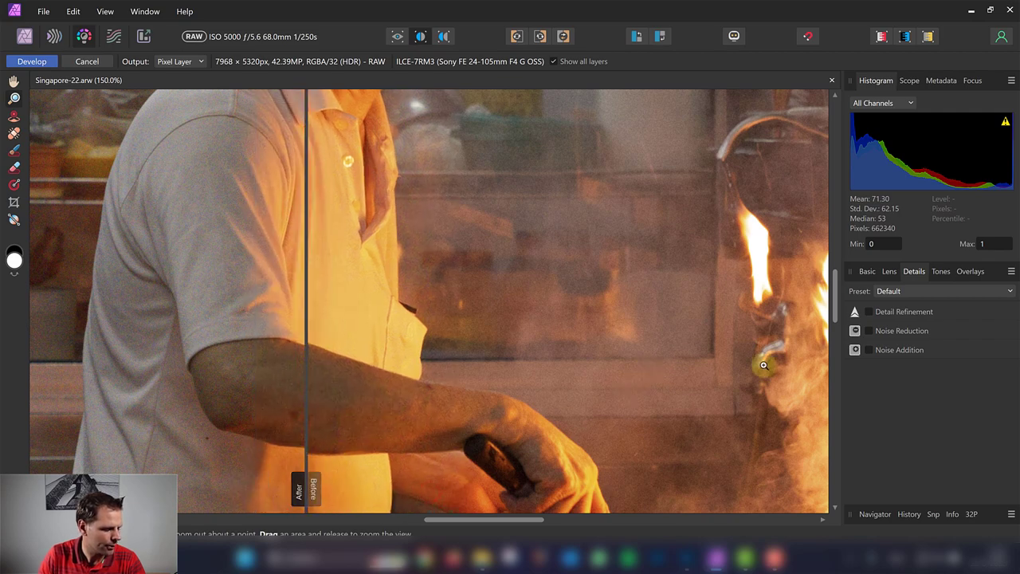
Enable Noise Reduction with Luminance at 21%, moving the split divider to compare
{"action": "left_click", "coordinate": [920, 339]}
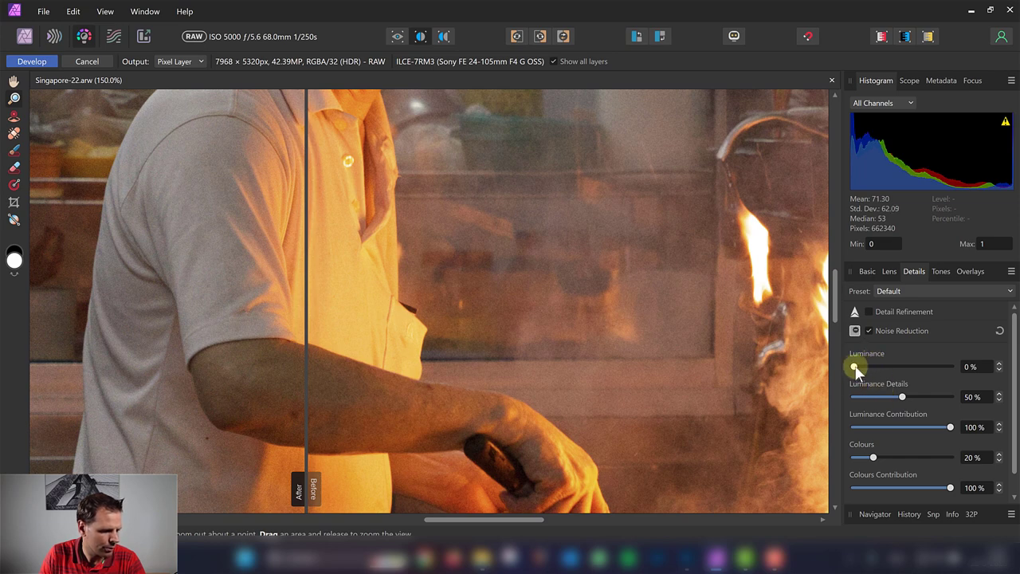
{"action": "left_click_drag", "start_coordinate": [306, 490], "coordinate": [484, 490]}
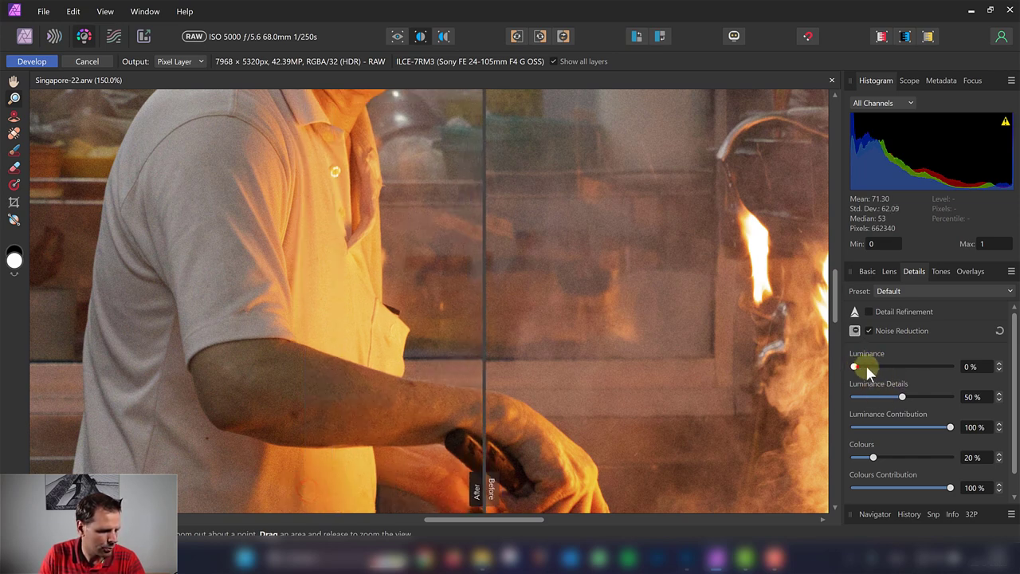
{"action": "left_click_drag", "start_coordinate": [908, 369], "coordinate": [904, 372]}
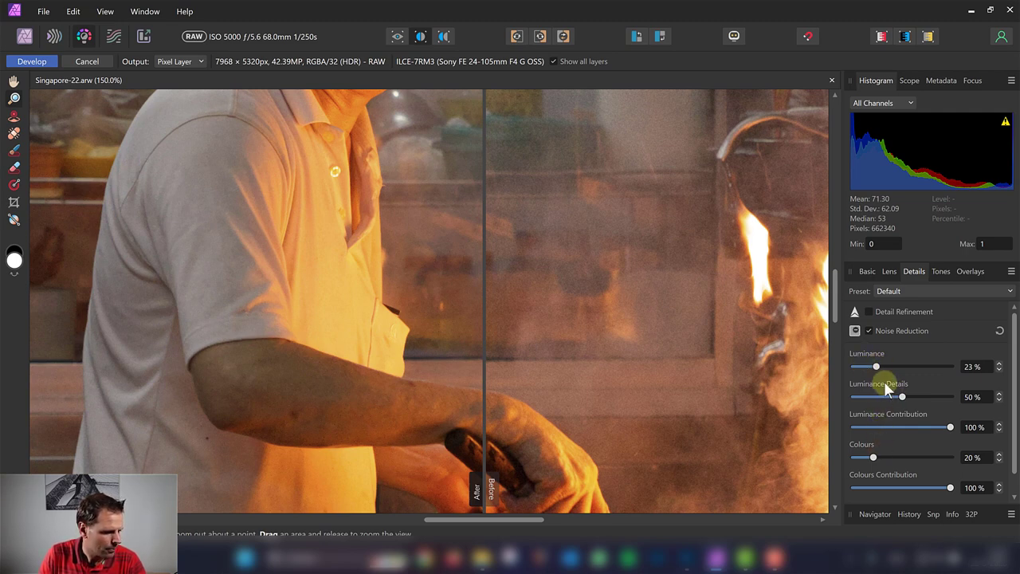
{"action": "left_click_drag", "start_coordinate": [876, 369], "coordinate": [876, 368]}
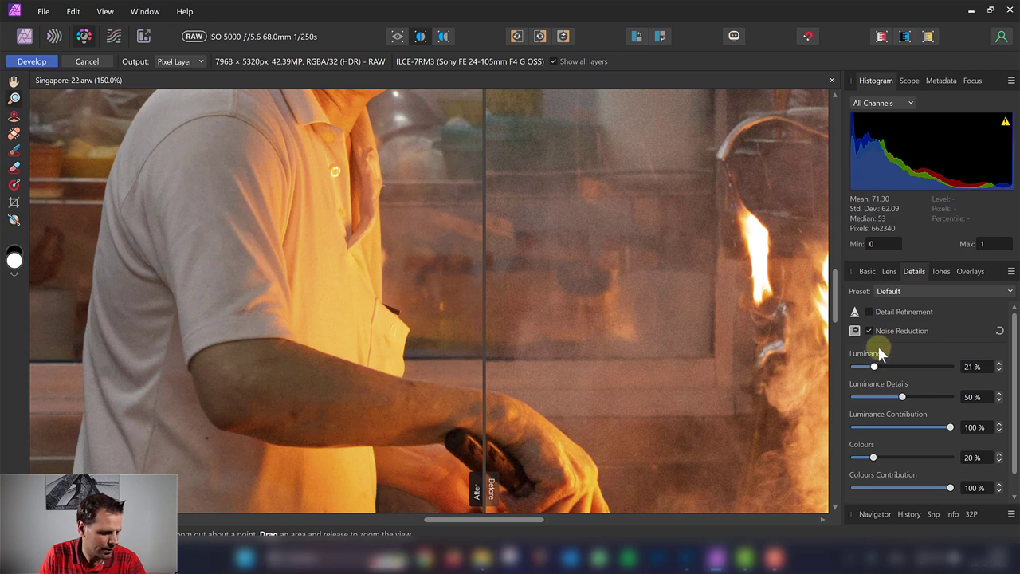
{"action": "mouse_move", "coordinate": [485, 483]}
{"action": "left_mouse_down"}
{"action": "mouse_move", "coordinate": [519, 472]}
{"action": "mouse_move", "coordinate": [417, 471]}
{"action": "mouse_move", "coordinate": [598, 474]}
{"action": "mouse_move", "coordinate": [442, 463]}
{"action": "mouse_move", "coordinate": [461, 467]}
{"action": "left_mouse_up"}
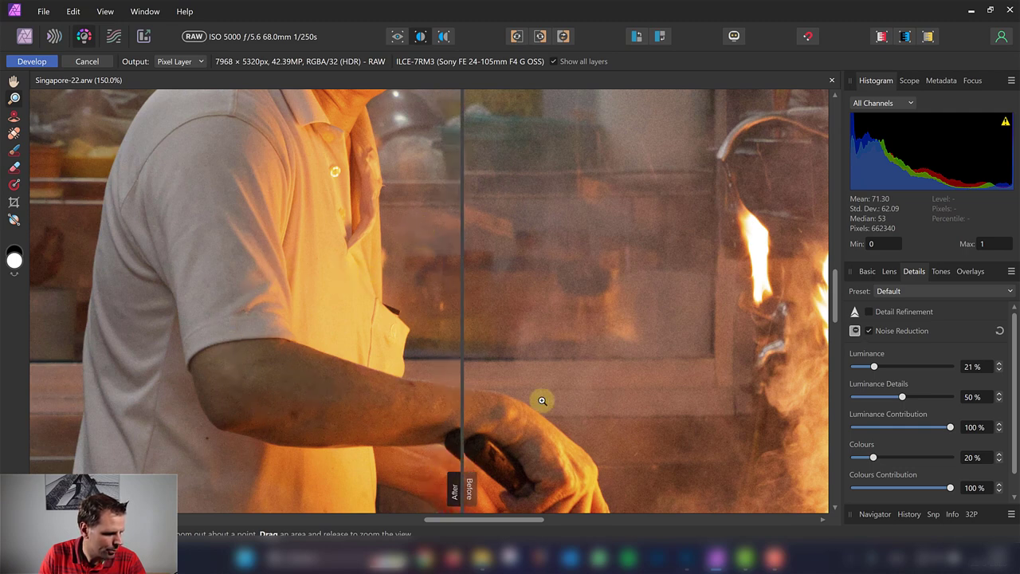
Enable Detail Refinement in Affinity Photo with Radius 11% and Amount 35%
{"action": "left_click", "coordinate": [891, 311]}
{"action": "left_click_drag", "start_coordinate": [855, 349], "coordinate": [866, 348]}
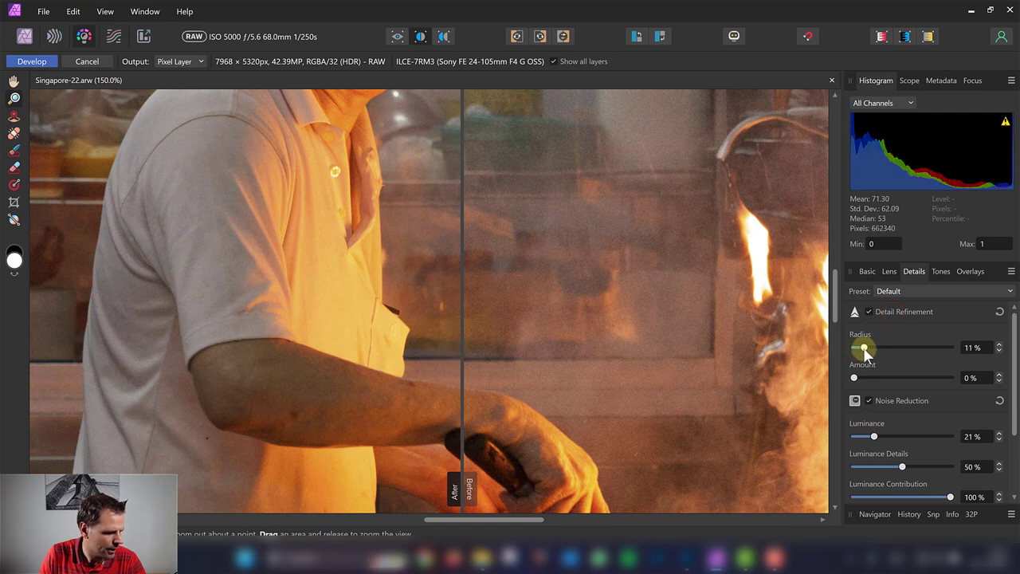
{"action": "left_click_drag", "start_coordinate": [855, 378], "coordinate": [881, 378]}
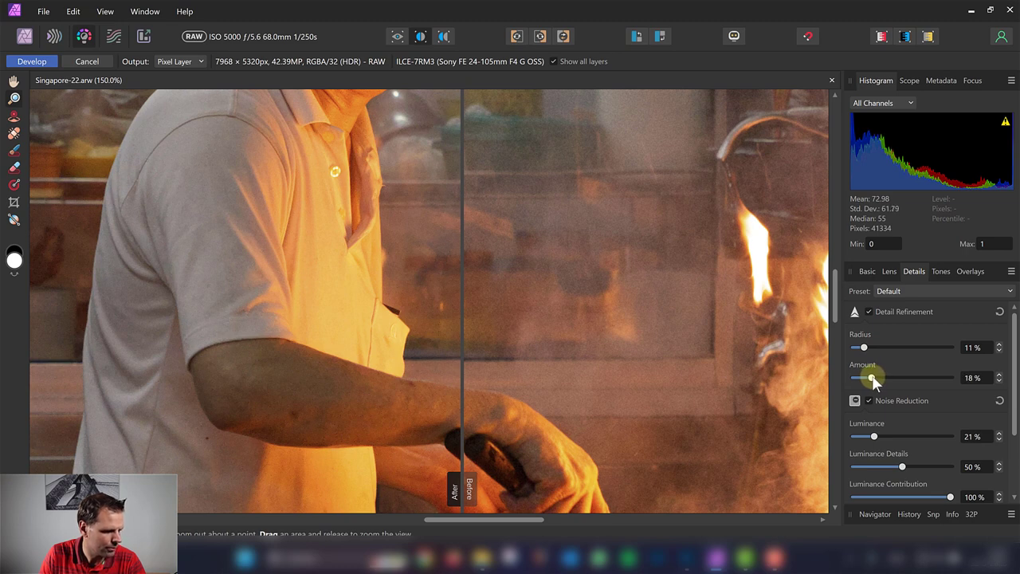
{"action": "left_click_drag", "start_coordinate": [877, 380], "coordinate": [889, 378]}
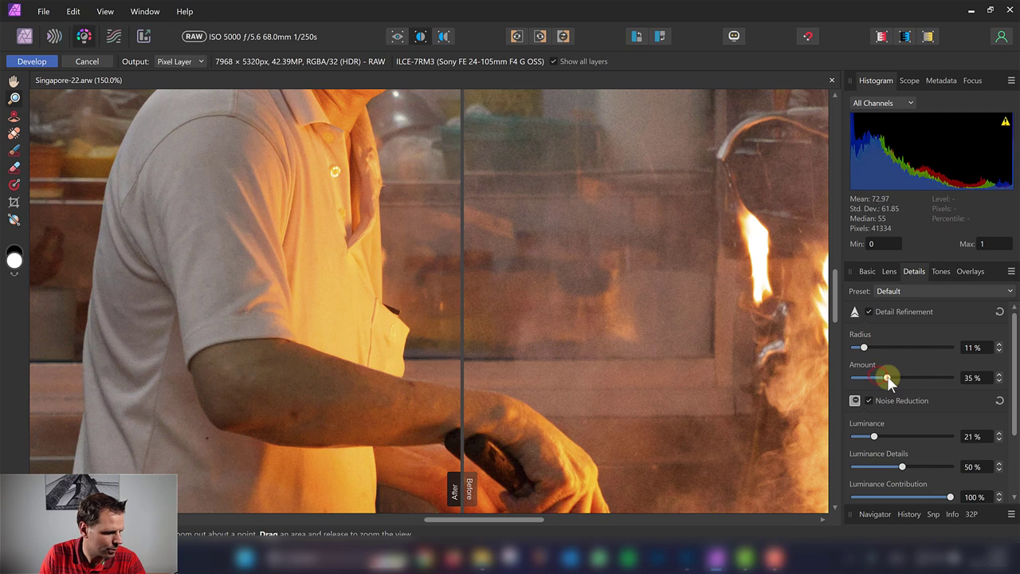
{"action": "mouse_move", "coordinate": [1015, 339]}
{"action": "left_mouse_down"}
{"action": "mouse_move", "coordinate": [1015, 351]}
{"action": "mouse_move", "coordinate": [1015, 332]}
{"action": "left_mouse_up"}
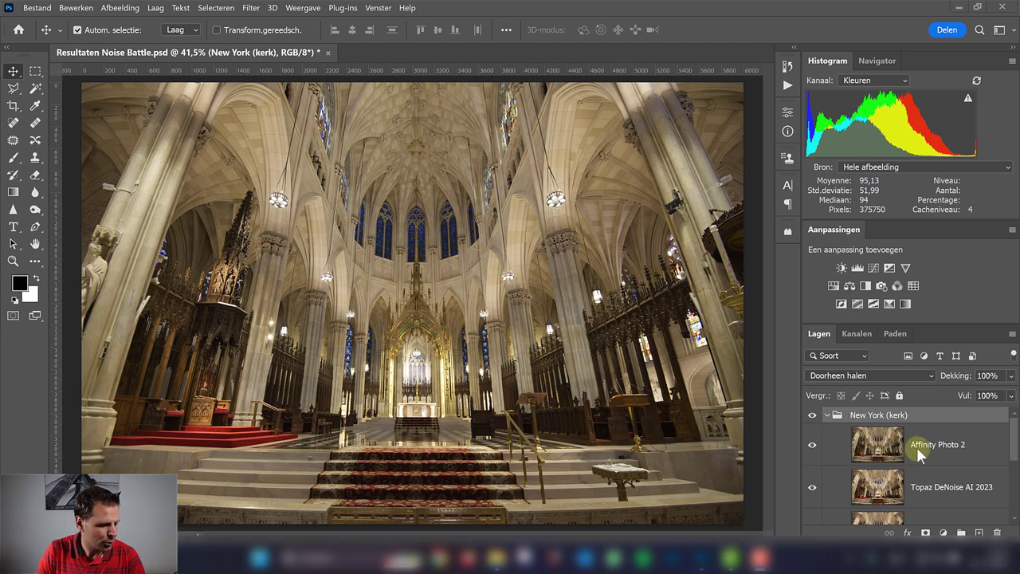
Select the Affinity Photo 2 layer and zoom to 300% on the church's pillars and stained-glass windows
{"action": "left_click", "coordinate": [1013, 444]}
{"action": "left_click_drag", "start_coordinate": [1015, 444], "coordinate": [1012, 451]}
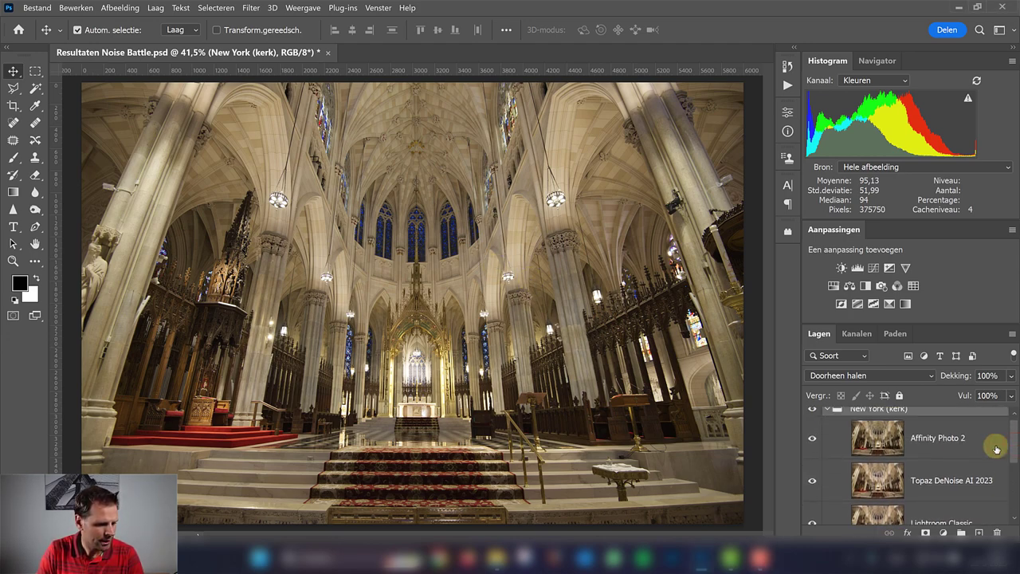
{"action": "left_click", "coordinate": [940, 438]}
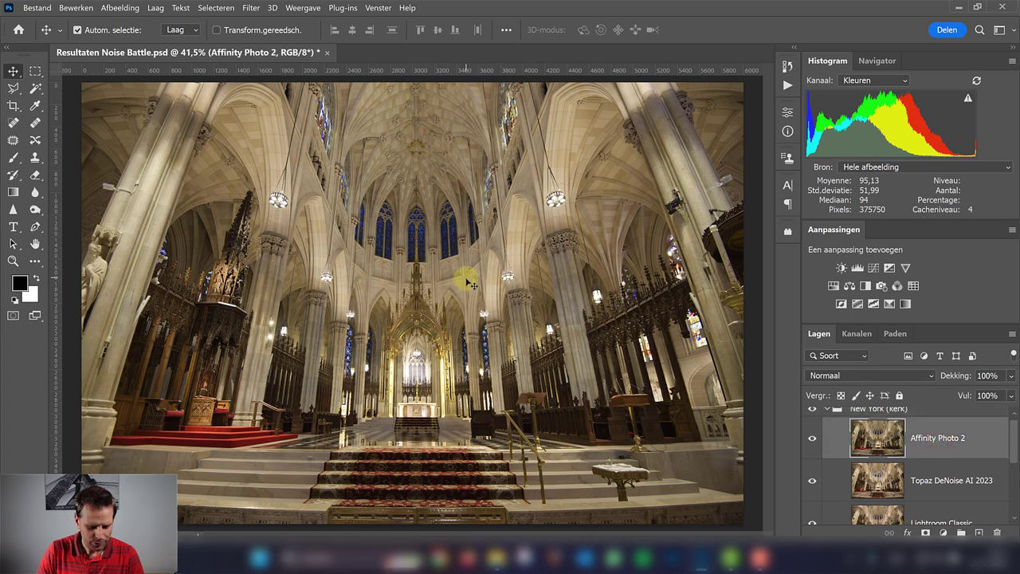
{"action": "scroll", "coordinate": [470, 284], "scroll_direction": "up", "scroll_amount": 2}
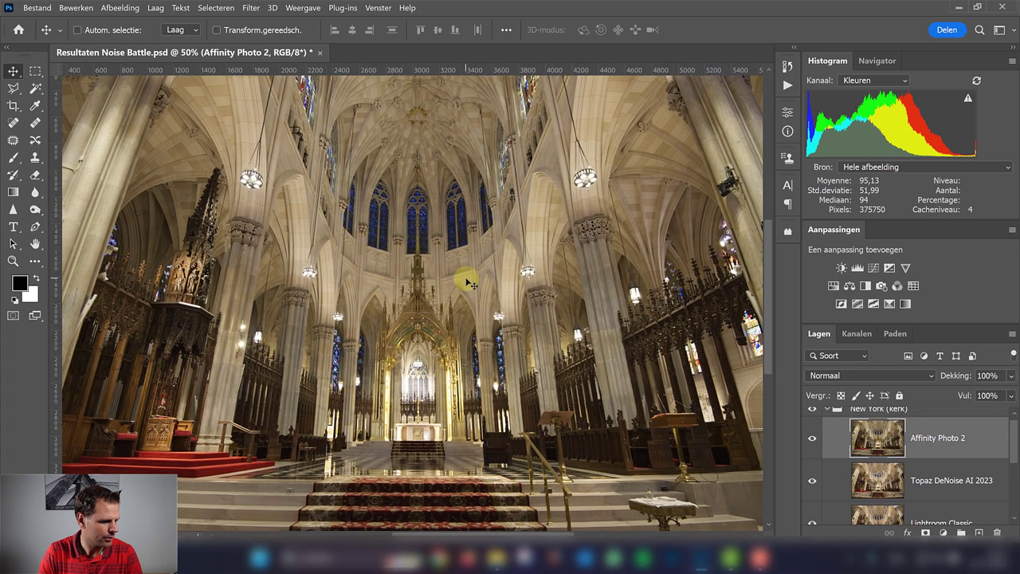
{"action": "scroll", "coordinate": [471, 283], "scroll_direction": "up", "scroll_amount": 4}
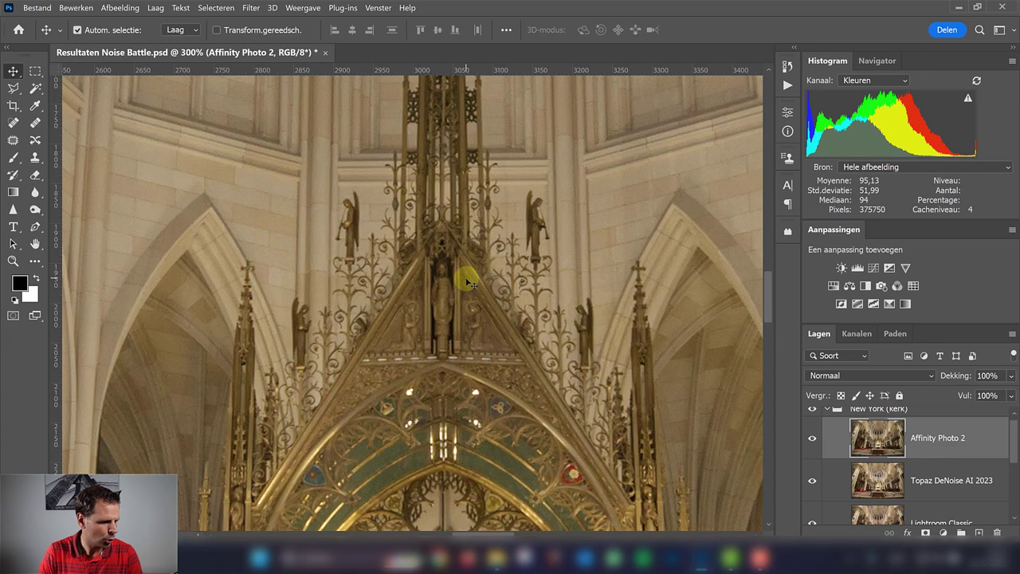
{"action": "left_click_drag", "start_coordinate": [279, 433], "coordinate": [495, 230]}
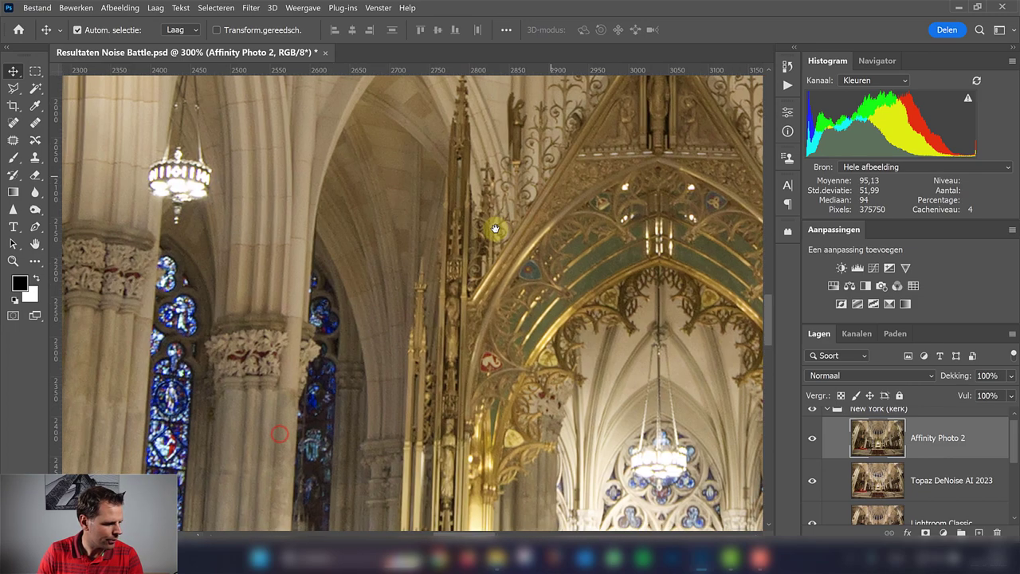
{"action": "left_click_drag", "start_coordinate": [405, 416], "coordinate": [468, 253]}
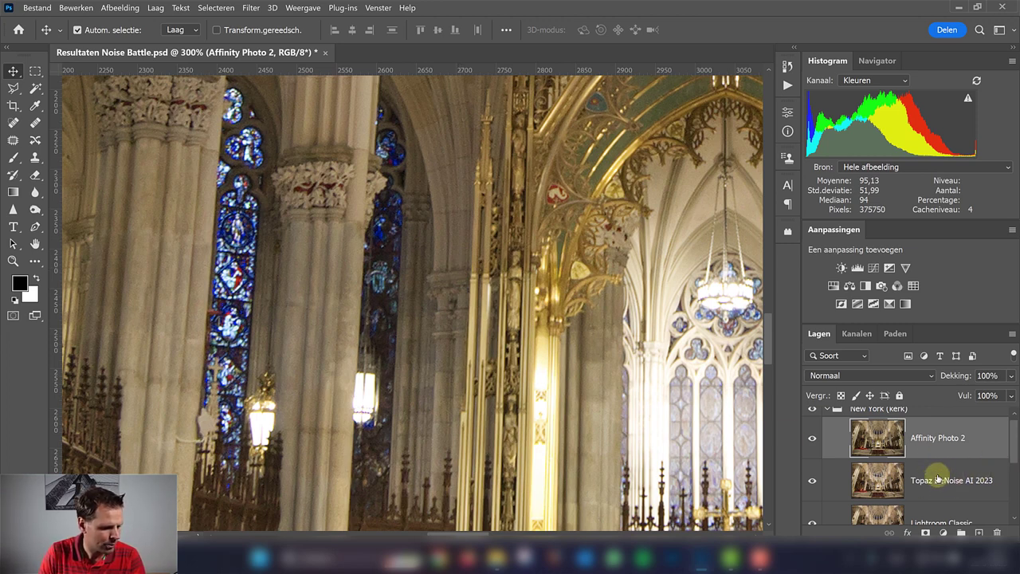
Flick the Affinity Photo 2 layer off and on to compare, leaving it hidden
{"action": "left_click", "coordinate": [813, 440]}
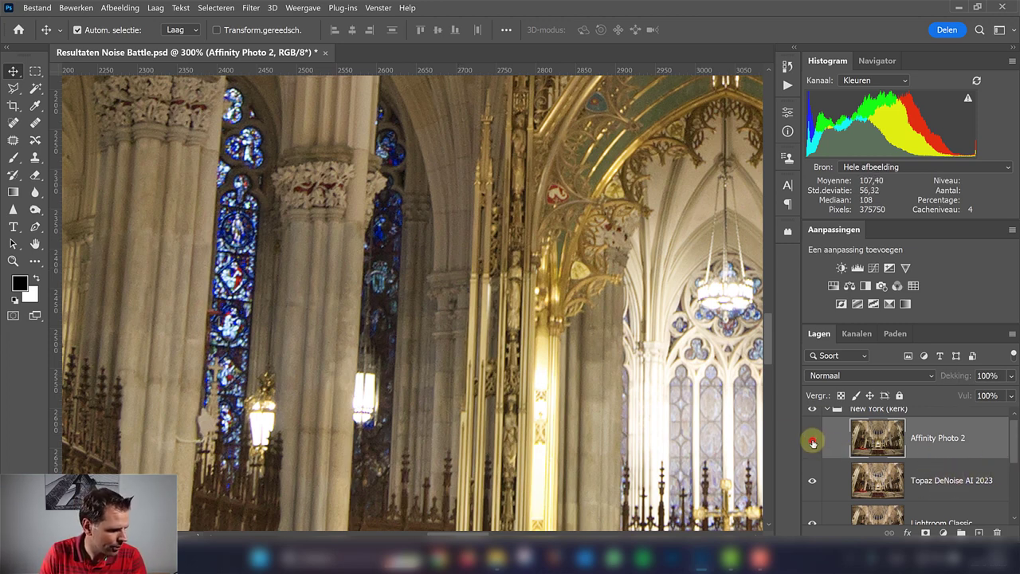
{"action": "left_click", "coordinate": [813, 441]}
{"action": "left_click", "coordinate": [813, 441]}
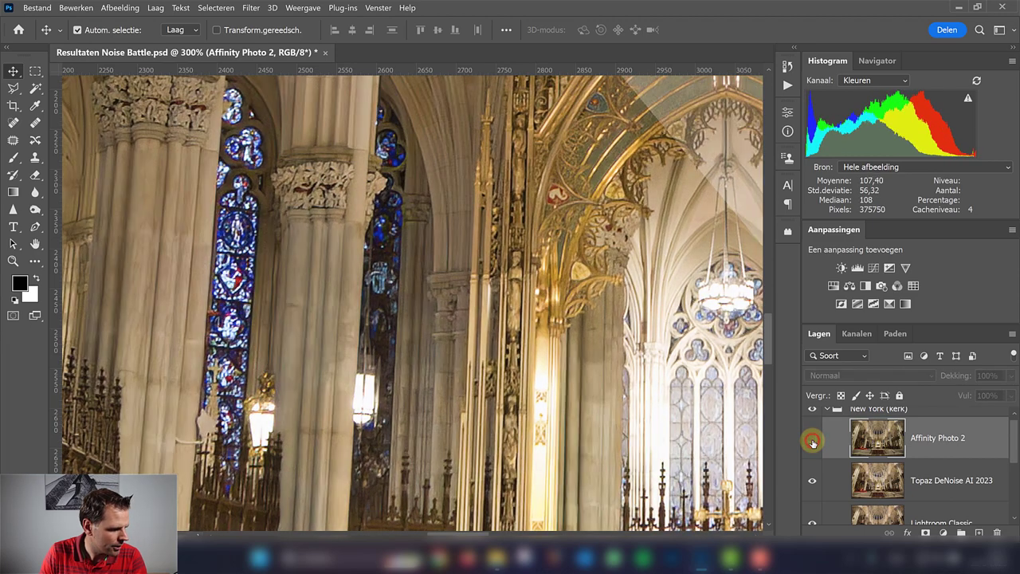
{"action": "left_click", "coordinate": [813, 441]}
{"action": "left_click", "coordinate": [813, 440]}
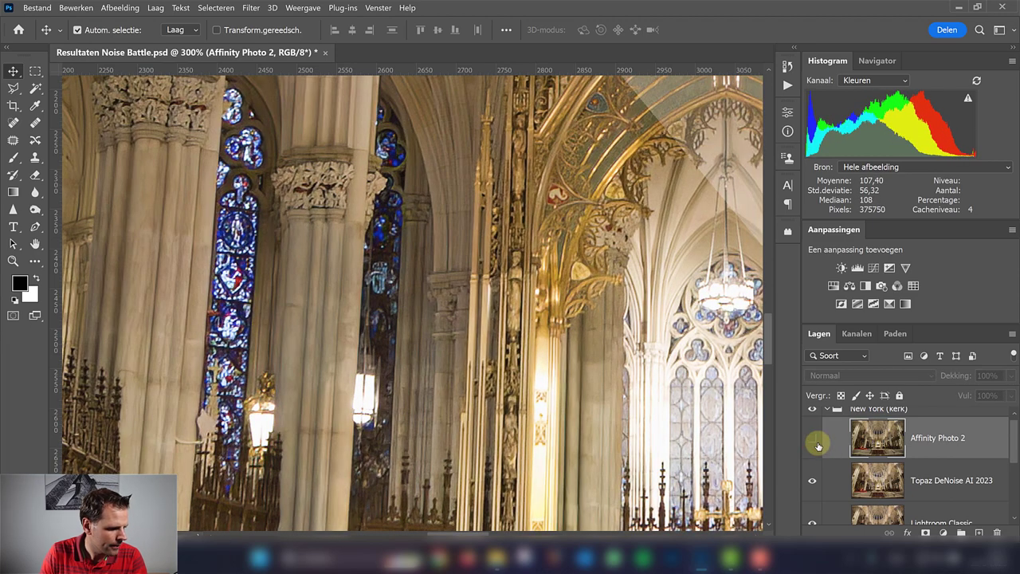
{"action": "left_click", "coordinate": [814, 441]}
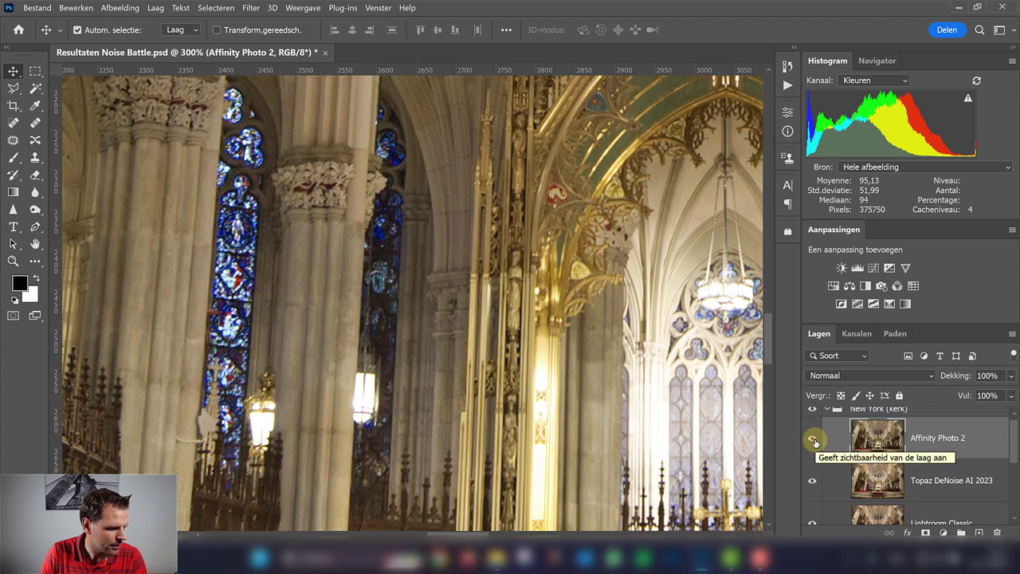
{"action": "left_click", "coordinate": [813, 441]}
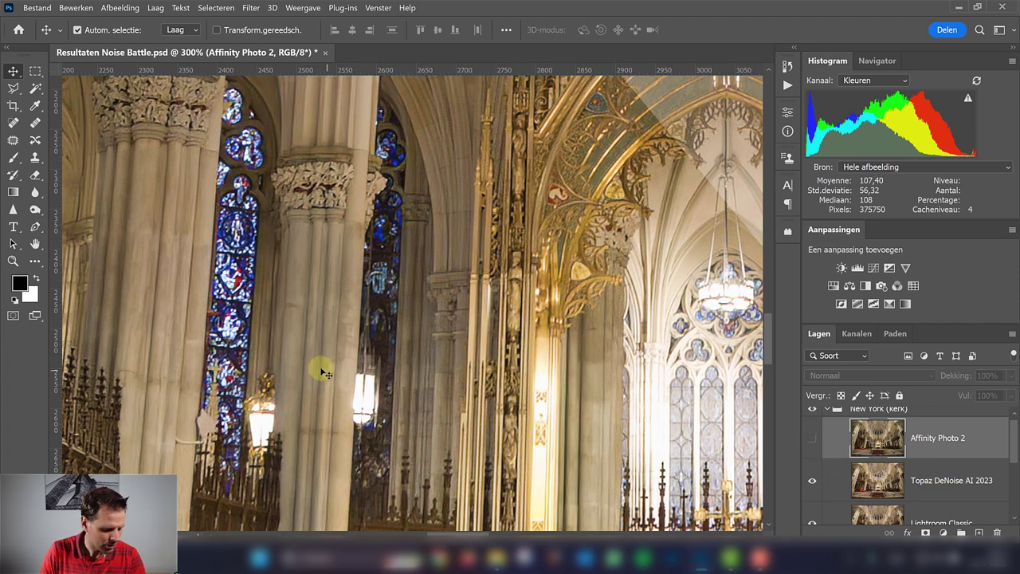
{"action": "key", "text": "ctrl+plus"}
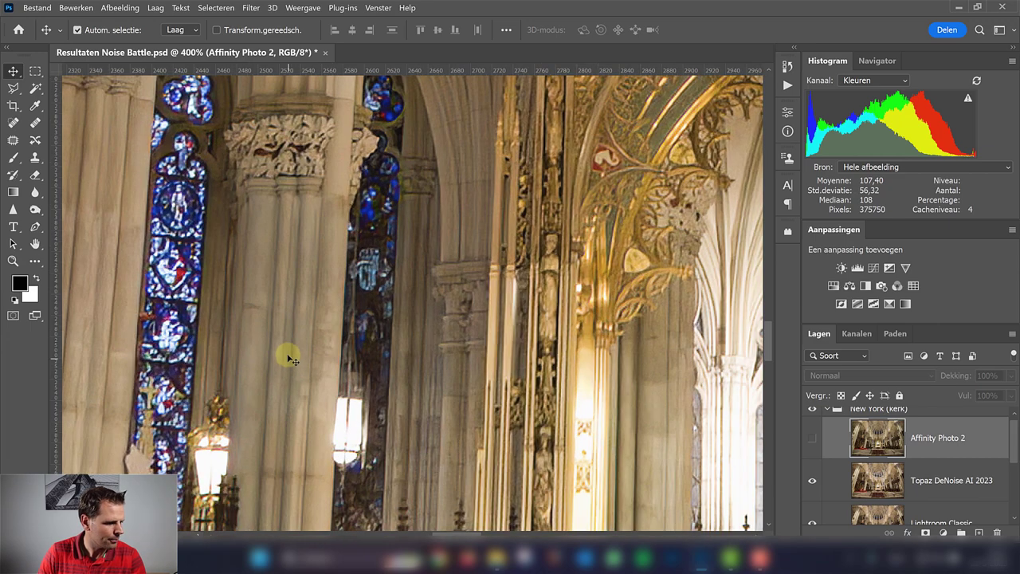
{"action": "left_click", "coordinate": [813, 441]}
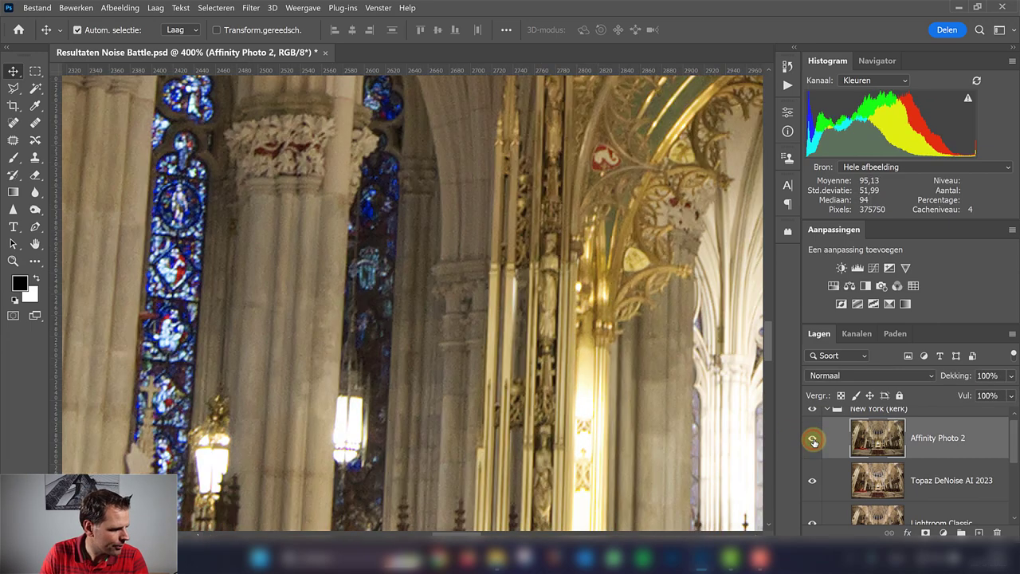
{"action": "left_click", "coordinate": [814, 440]}
{"action": "left_click", "coordinate": [813, 438]}
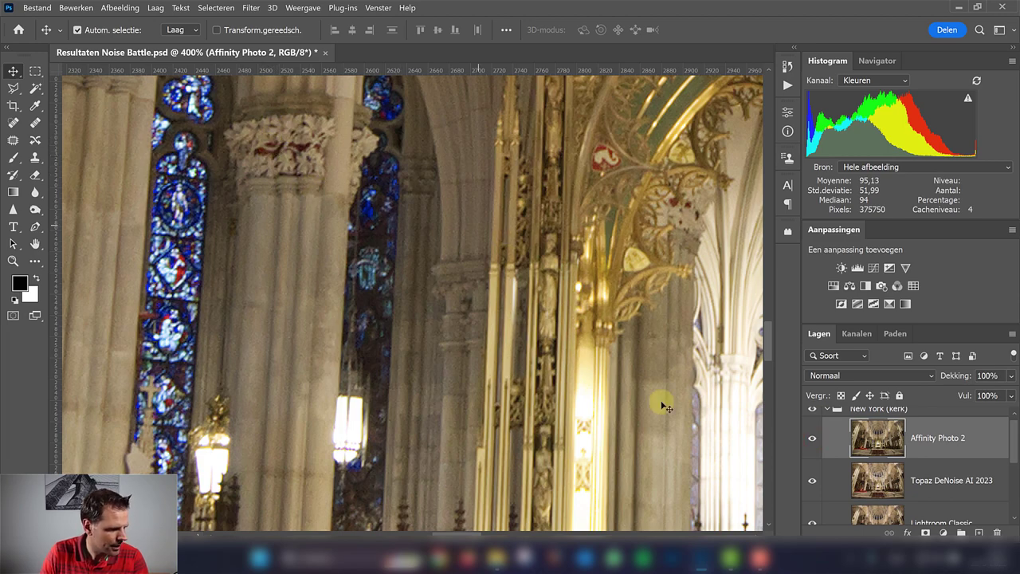
{"action": "left_click", "coordinate": [813, 439]}
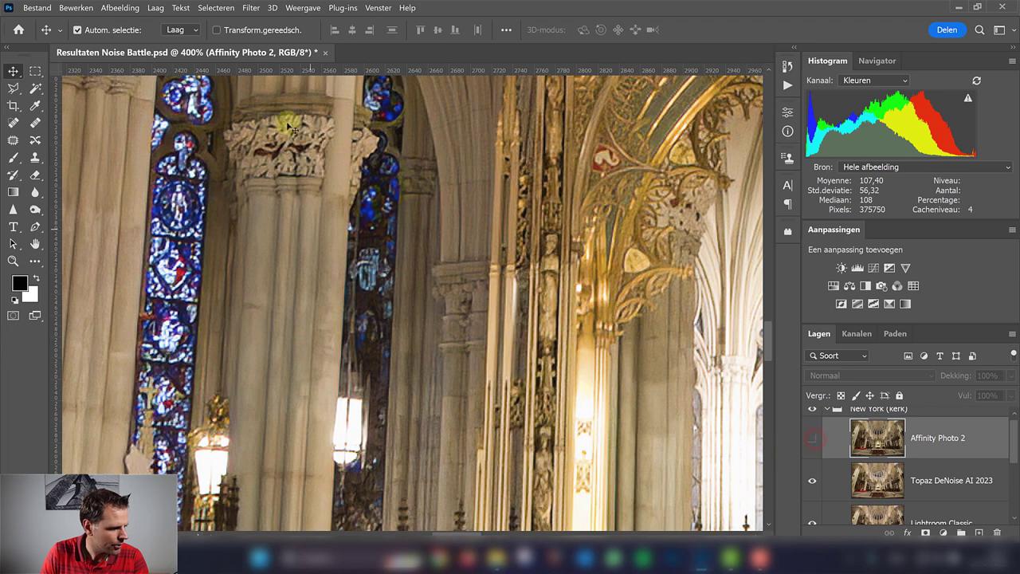
{"action": "left_click", "coordinate": [814, 440]}
{"action": "left_click", "coordinate": [813, 439]}
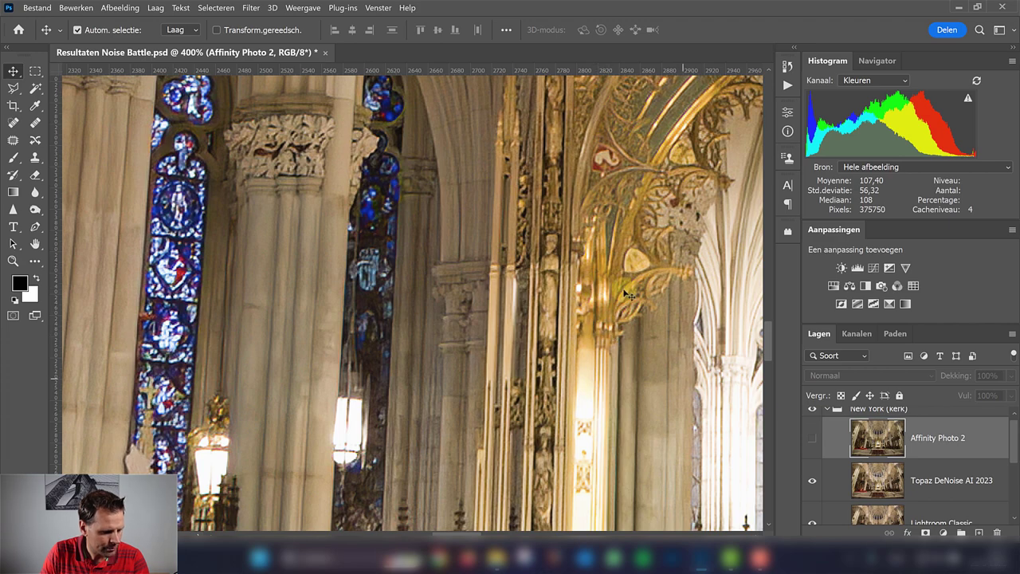
{"action": "left_click", "coordinate": [813, 439]}
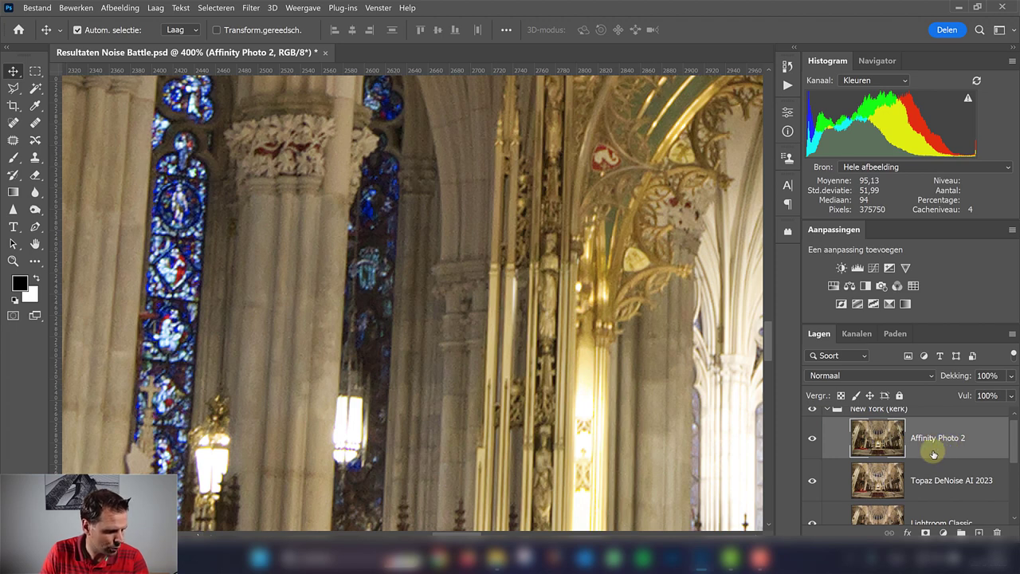
{"action": "scroll", "coordinate": [564, 308], "scroll_direction": "up", "scroll_amount": 1}
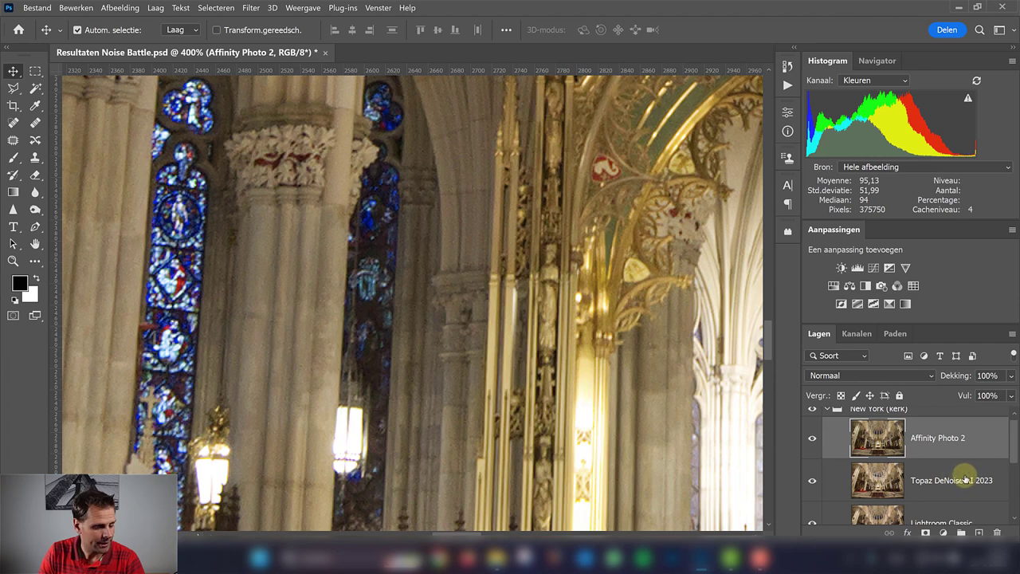
{"action": "left_click", "coordinate": [813, 481]}
{"action": "scroll", "coordinate": [912, 486], "scroll_direction": "down", "scroll_amount": 1}
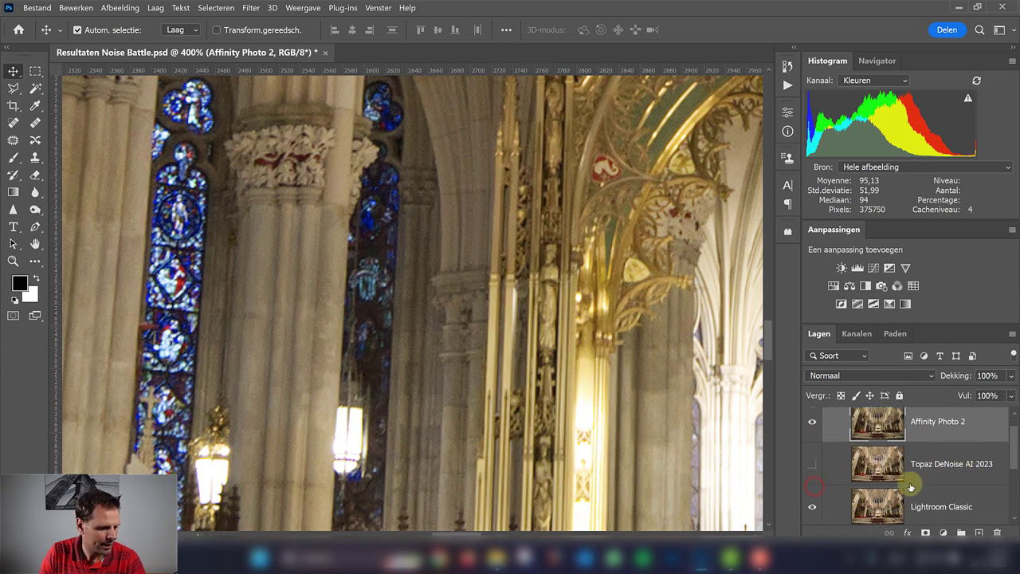
{"action": "left_click", "coordinate": [812, 422]}
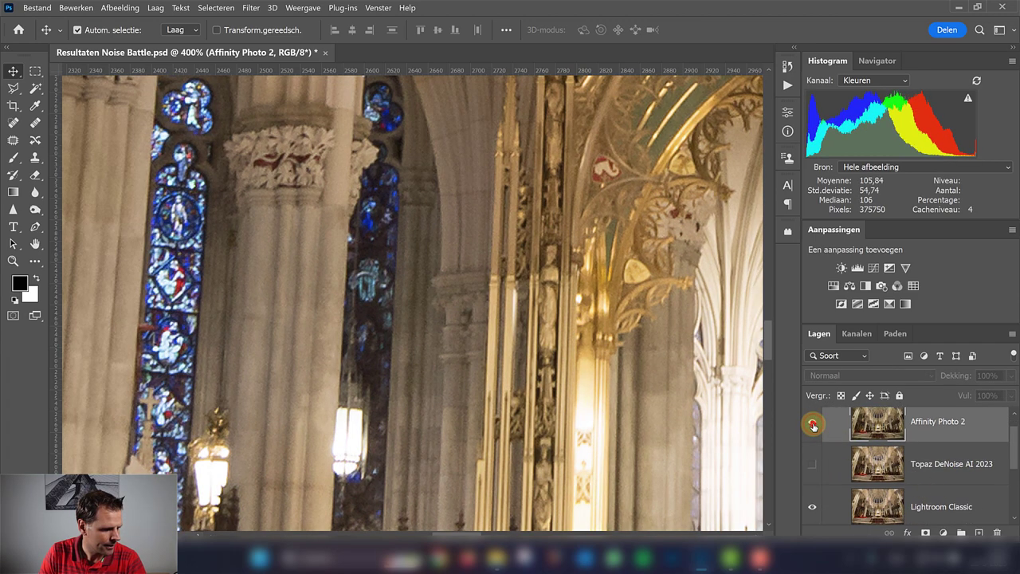
{"action": "left_click", "coordinate": [812, 424]}
{"action": "left_click", "coordinate": [812, 425]}
{"action": "left_click", "coordinate": [812, 424]}
{"action": "left_click", "coordinate": [812, 424]}
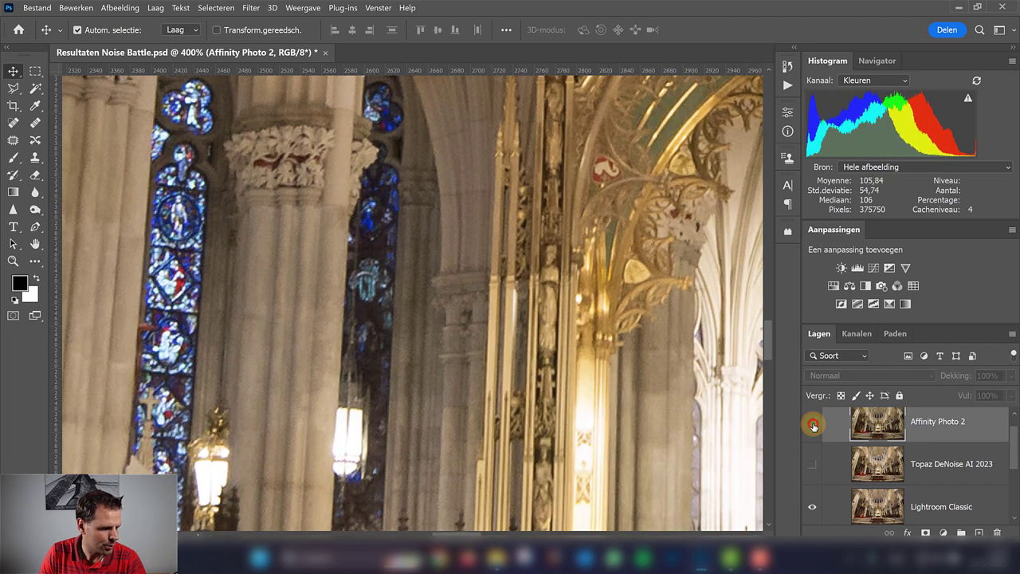
{"action": "left_click", "coordinate": [813, 425]}
{"action": "left_click", "coordinate": [813, 425]}
{"action": "left_click", "coordinate": [813, 425]}
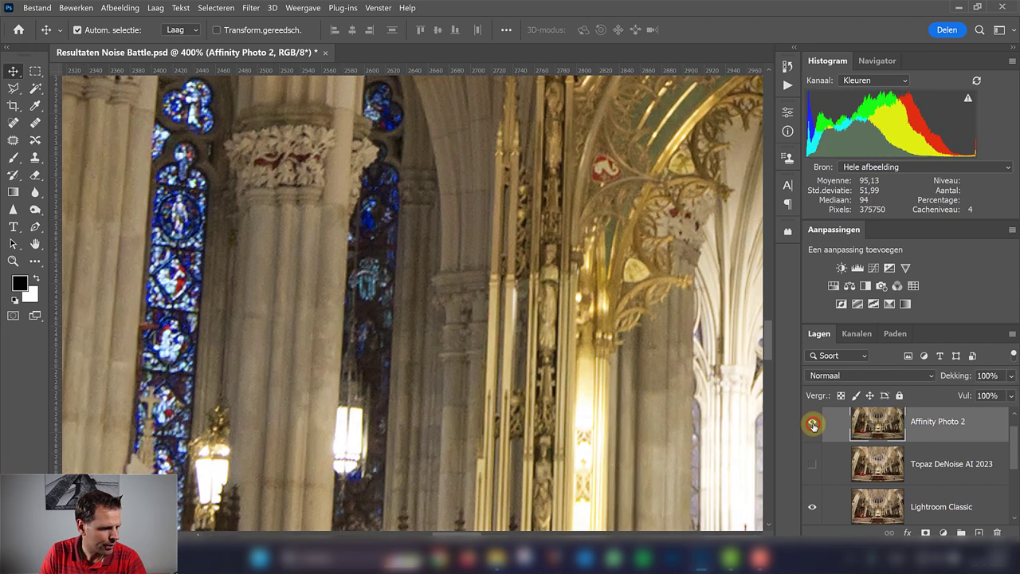
{"action": "left_click", "coordinate": [813, 425]}
{"action": "left_click", "coordinate": [814, 425]}
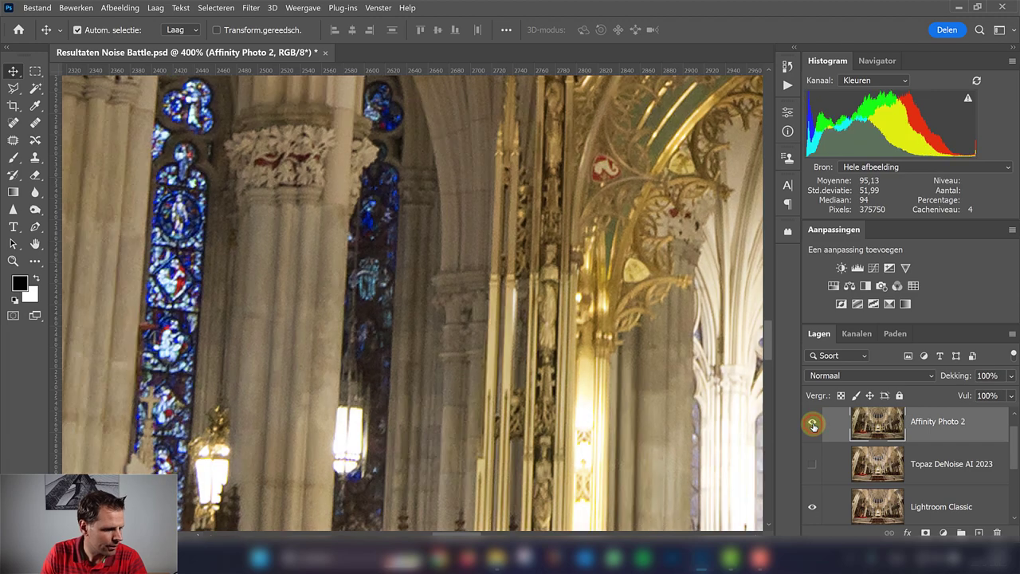
{"action": "left_click", "coordinate": [814, 425]}
{"action": "left_click", "coordinate": [813, 425]}
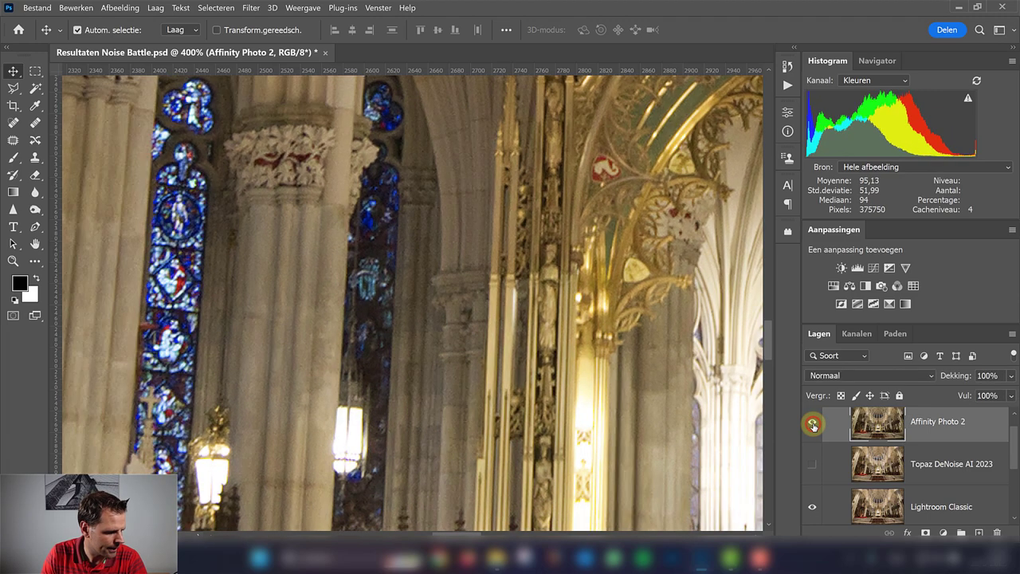
{"action": "left_click", "coordinate": [813, 425]}
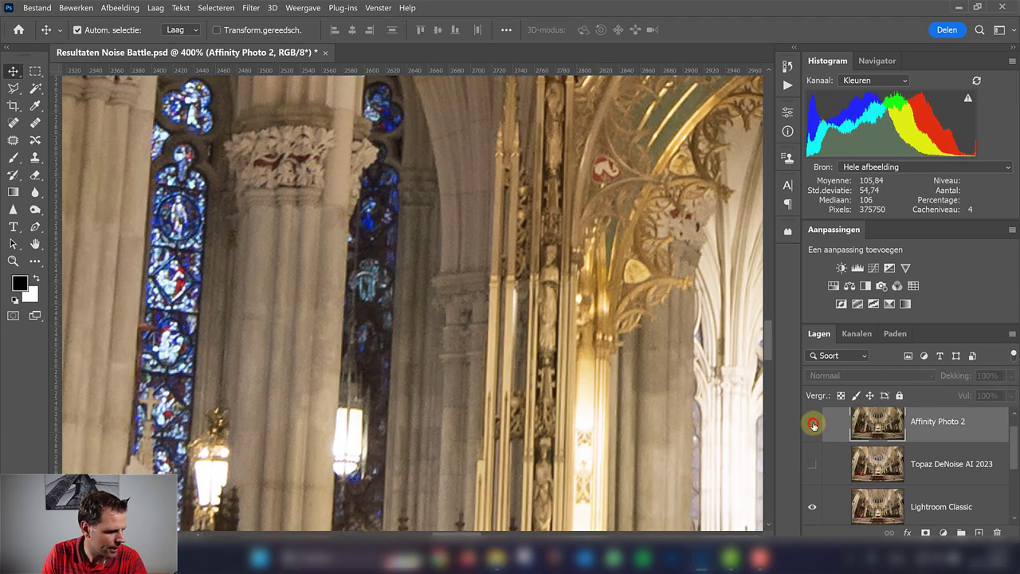
{"action": "left_click", "coordinate": [813, 425]}
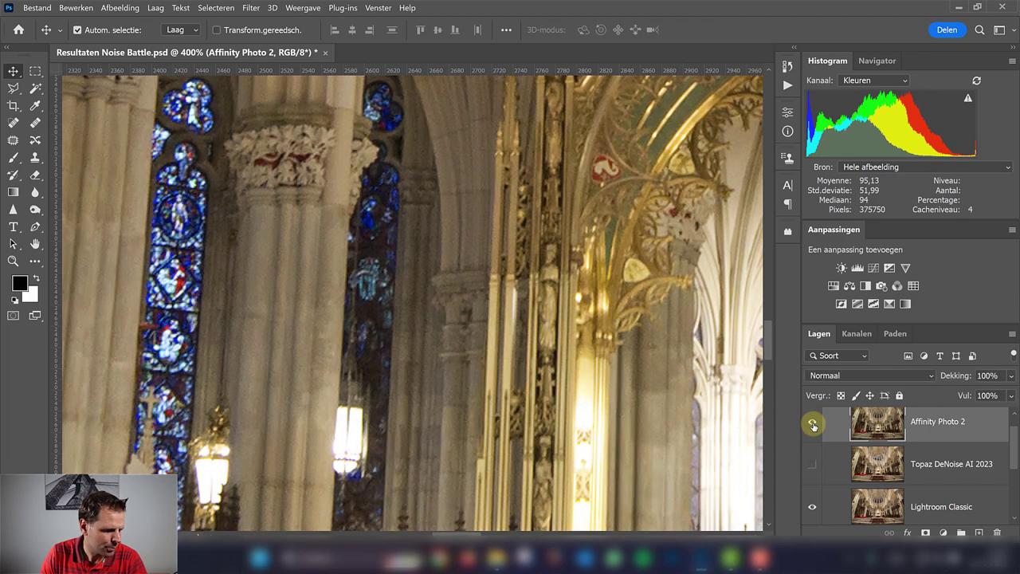
{"action": "left_click", "coordinate": [813, 427]}
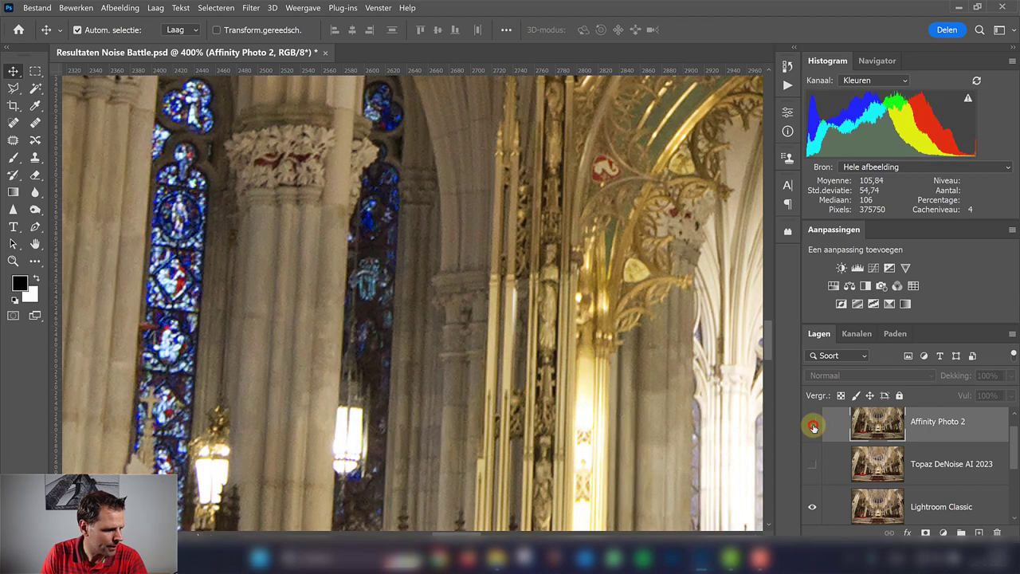
{"action": "left_click", "coordinate": [813, 426]}
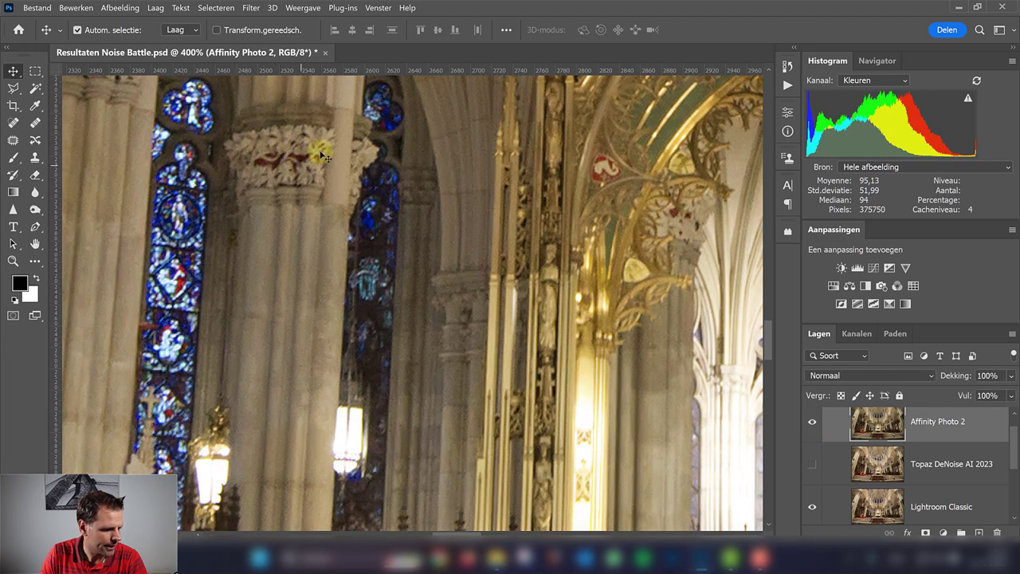
{"action": "left_click", "coordinate": [813, 422]}
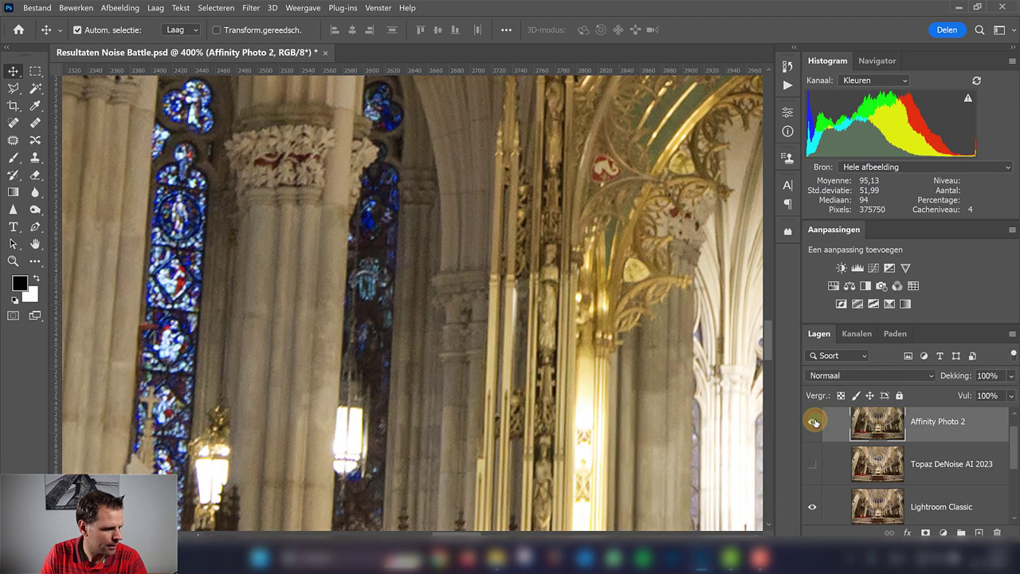
{"action": "left_click", "coordinate": [815, 422]}
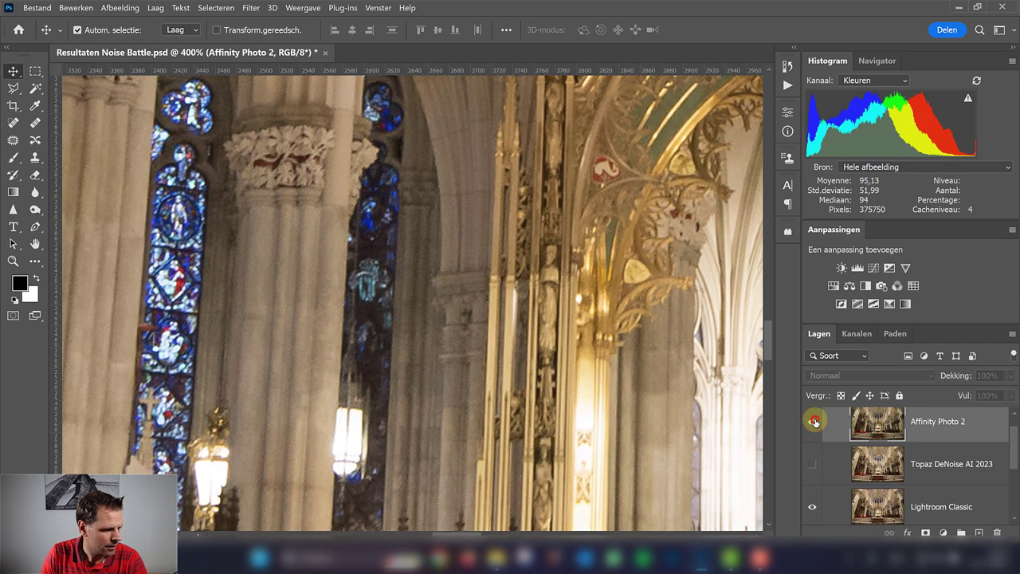
{"action": "left_click", "coordinate": [814, 422]}
{"action": "left_click", "coordinate": [815, 422]}
{"action": "left_click", "coordinate": [814, 423]}
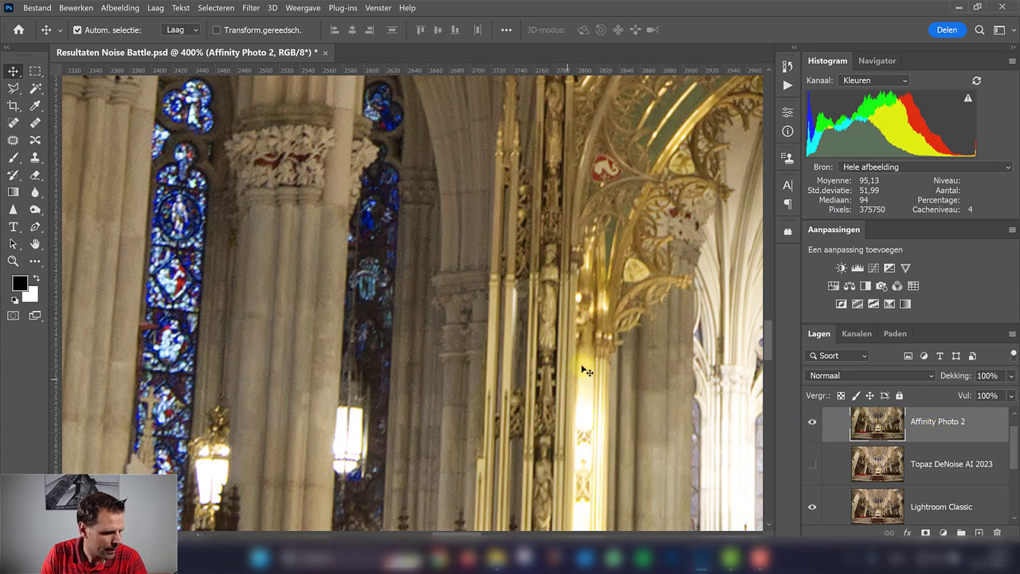
{"action": "left_click", "coordinate": [813, 422]}
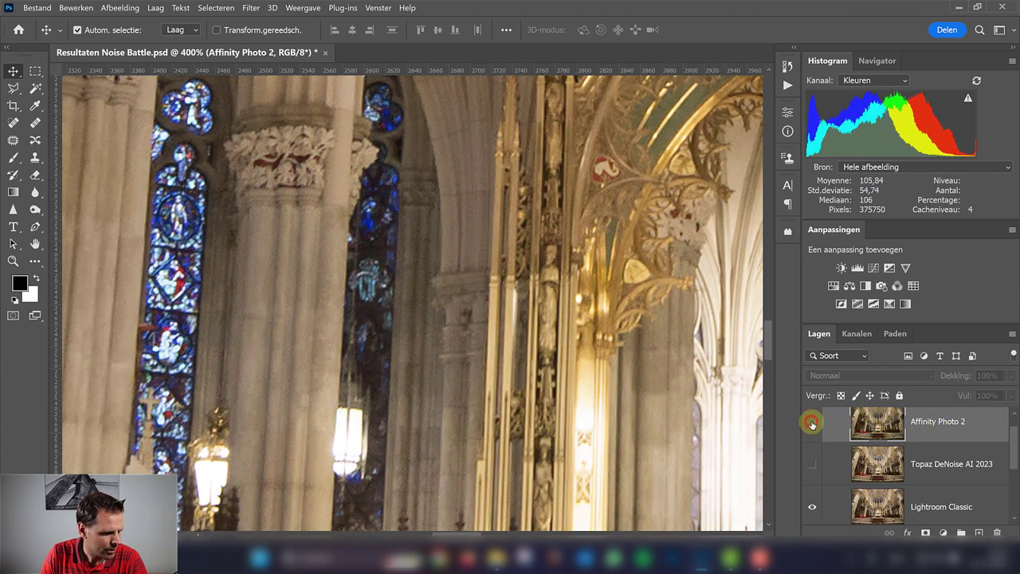
{"action": "left_click", "coordinate": [812, 422]}
{"action": "left_click", "coordinate": [813, 422]}
{"action": "left_click", "coordinate": [813, 423]}
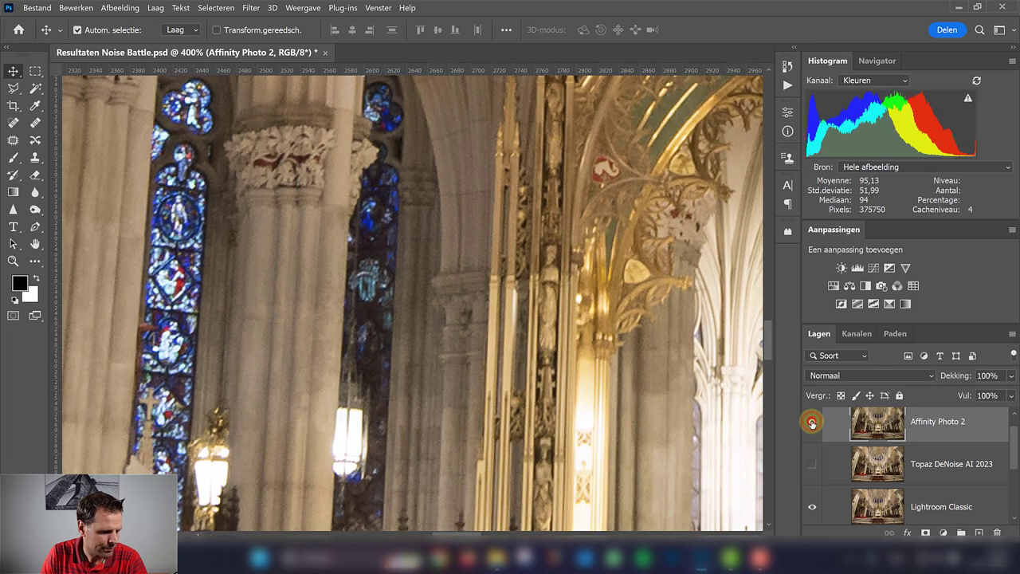
Scroll the Layers panel and flick the Affinity Photo 2 result off and on
{"action": "scroll", "coordinate": [824, 438], "scroll_direction": "down", "scroll_amount": 1}
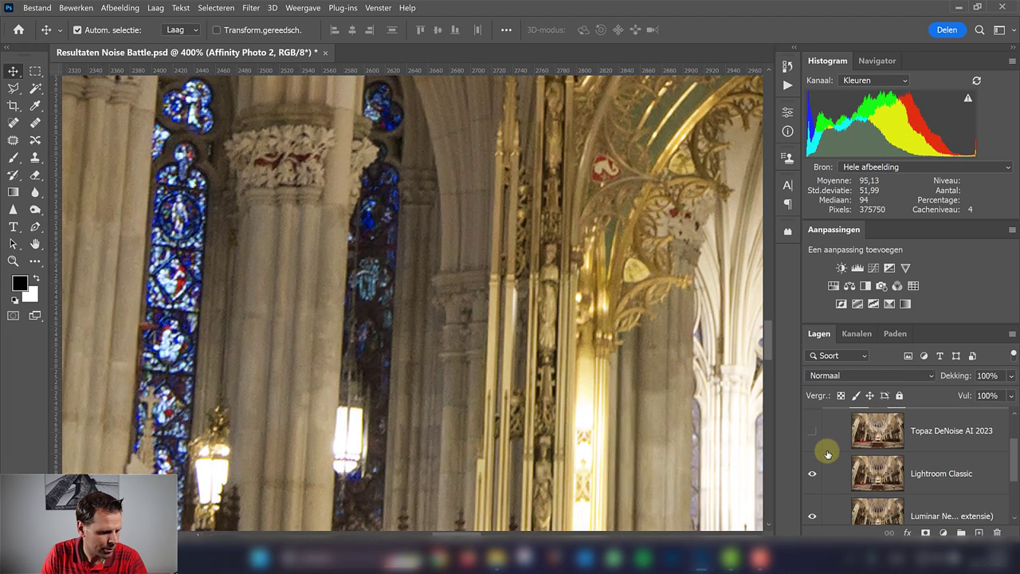
{"action": "scroll", "coordinate": [825, 446], "scroll_direction": "up", "scroll_amount": 1}
{"action": "scroll", "coordinate": [817, 471], "scroll_direction": "down", "scroll_amount": 1}
{"action": "scroll", "coordinate": [821, 493], "scroll_direction": "down", "scroll_amount": 1}
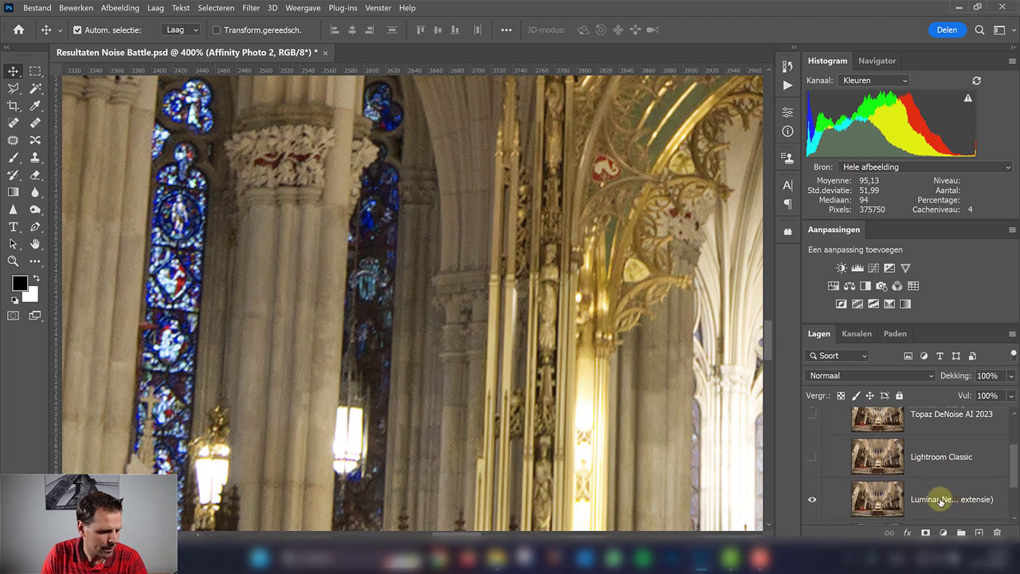
{"action": "scroll", "coordinate": [875, 483], "scroll_direction": "up", "scroll_amount": 2}
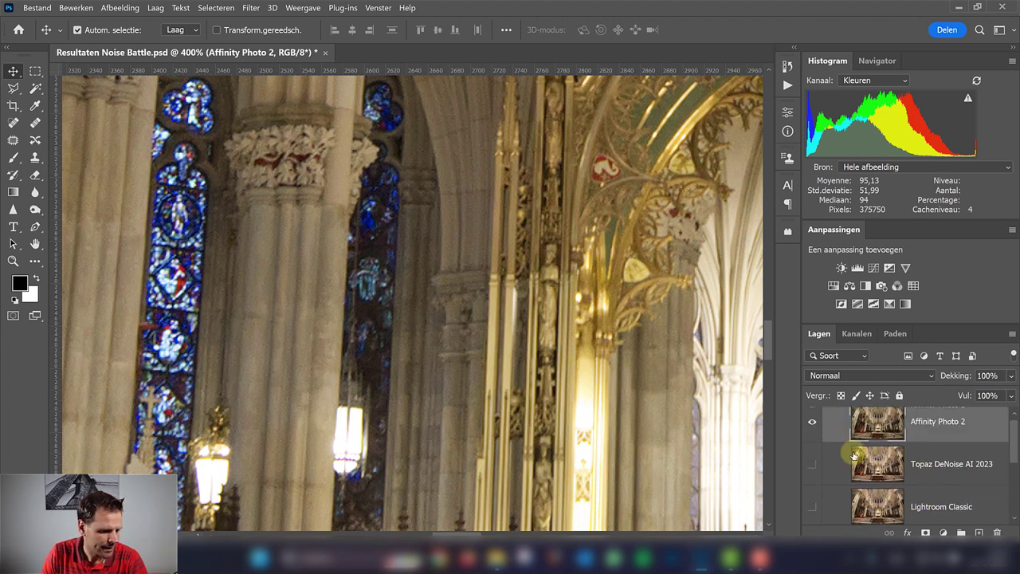
{"action": "scroll", "coordinate": [845, 454], "scroll_direction": "up", "scroll_amount": 1}
{"action": "left_click", "coordinate": [812, 440]}
{"action": "left_click", "coordinate": [813, 443]}
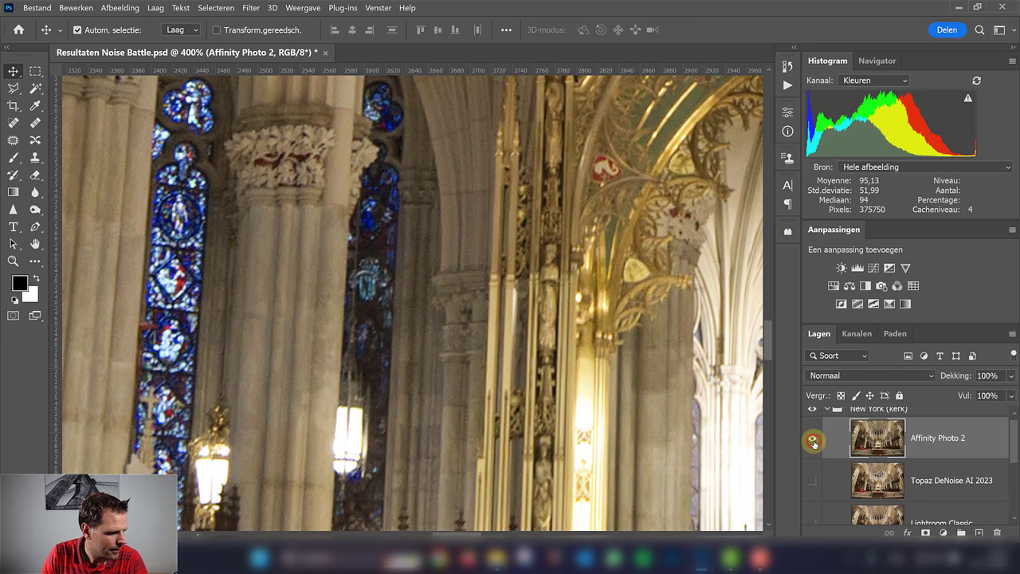
{"action": "left_click", "coordinate": [813, 442]}
{"action": "left_click", "coordinate": [814, 443]}
Keep comparing Affinity Photo 2 against the layer beneath, then collapse the New York (kerk) group
{"action": "left_click", "coordinate": [814, 443]}
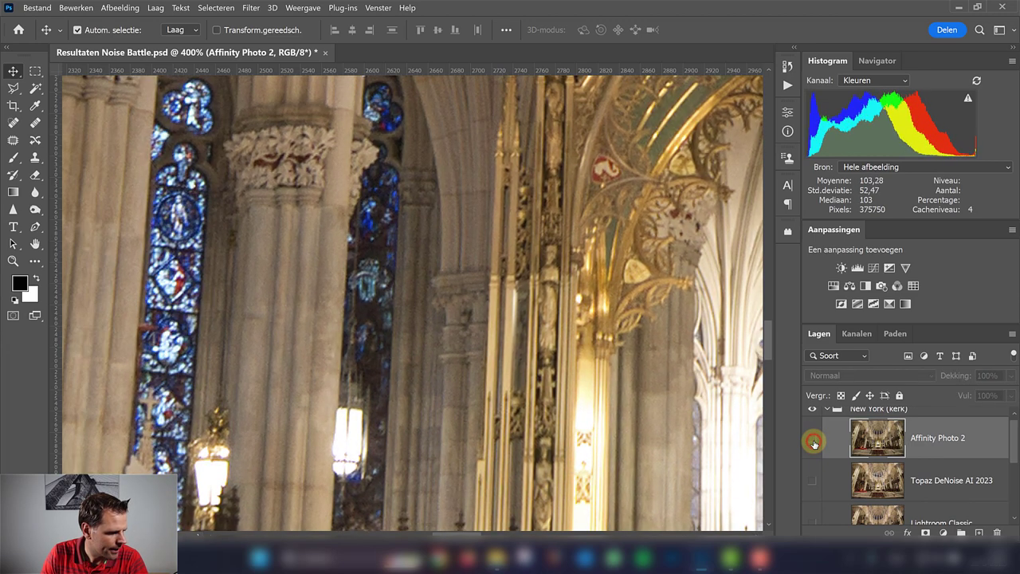
{"action": "left_click", "coordinate": [814, 443]}
{"action": "left_click", "coordinate": [814, 443]}
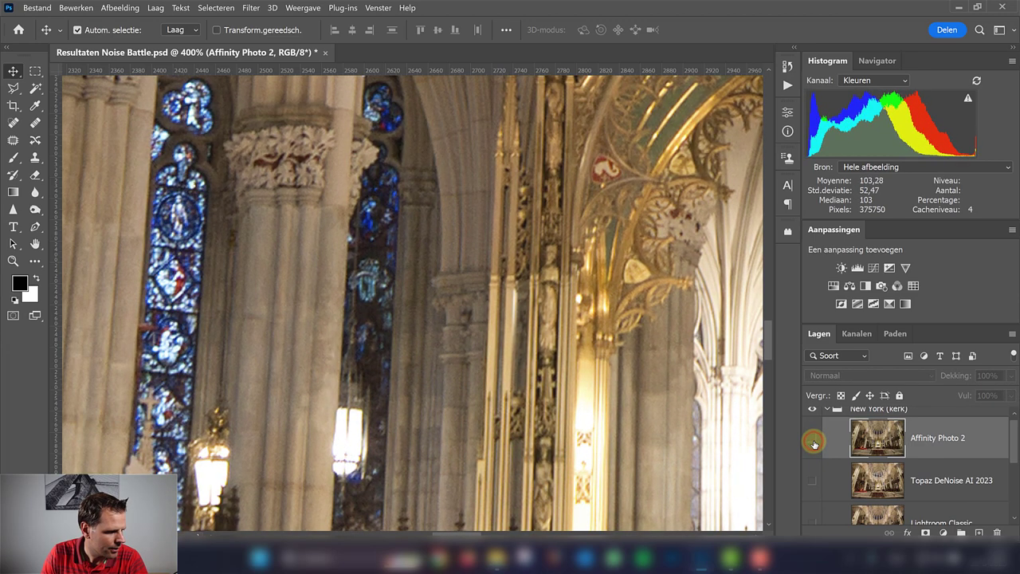
{"action": "left_click", "coordinate": [814, 443]}
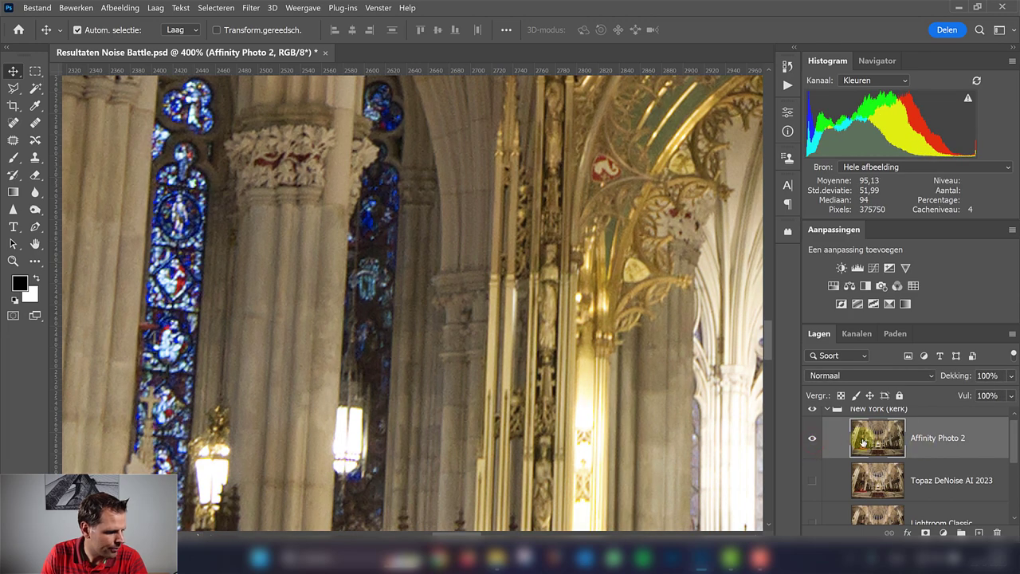
{"action": "left_click", "coordinate": [814, 439]}
{"action": "left_click", "coordinate": [814, 439]}
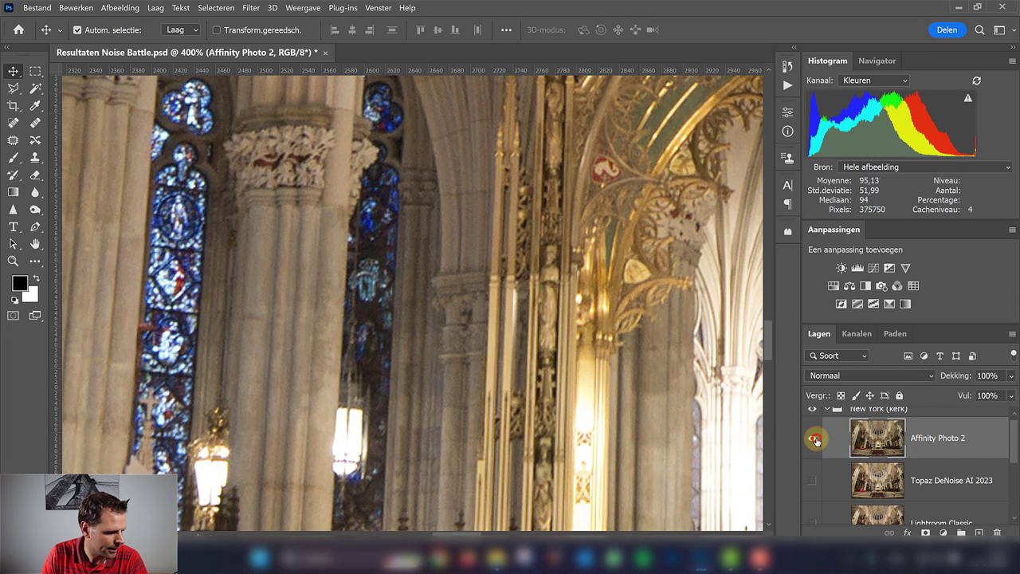
{"action": "scroll", "coordinate": [838, 429], "scroll_direction": "up", "scroll_amount": 1}
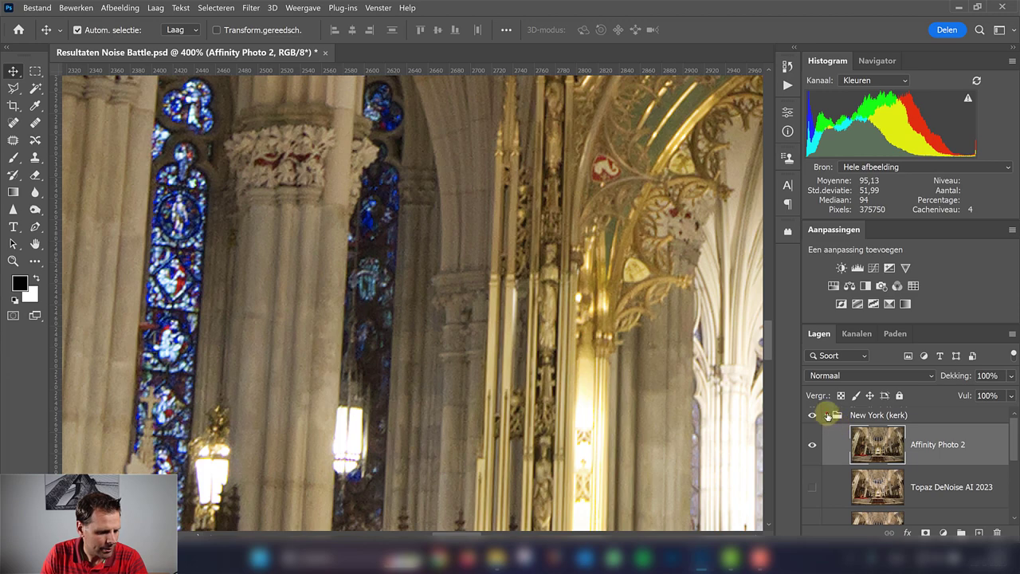
{"action": "left_click", "coordinate": [828, 416]}
Hide the New York (kerk) group and show and expand New York (avond)
{"action": "left_click", "coordinate": [812, 416]}
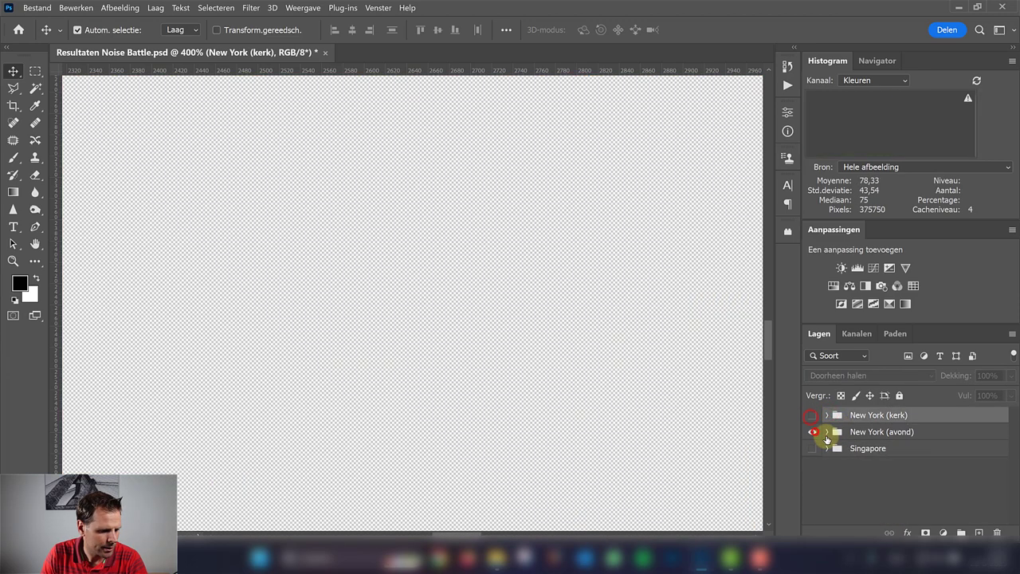
{"action": "left_click", "coordinate": [812, 431]}
{"action": "left_click", "coordinate": [828, 431]}
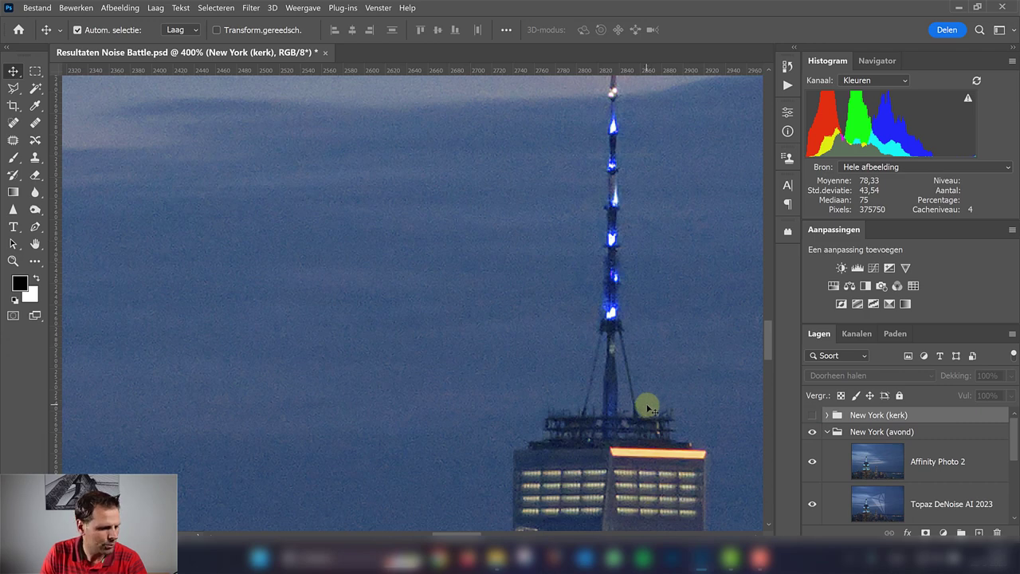
Hide the avond Affinity Photo 2 layer to reveal Topaz, and pan along the lit tower
{"action": "scroll", "coordinate": [570, 355], "scroll_direction": "down", "scroll_amount": 2}
{"action": "scroll", "coordinate": [569, 356], "scroll_direction": "right", "scroll_amount": 3}
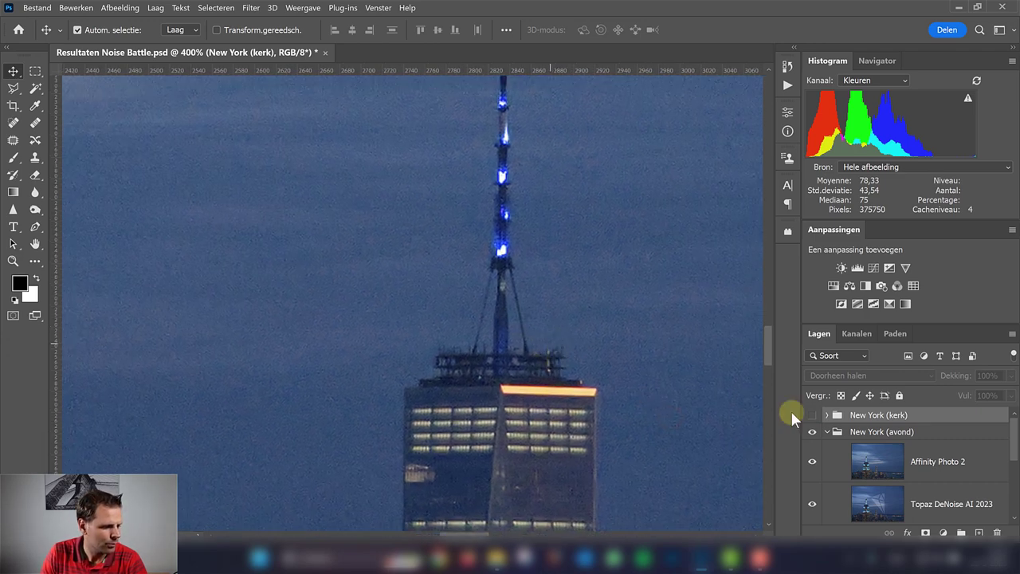
{"action": "left_click", "coordinate": [812, 461]}
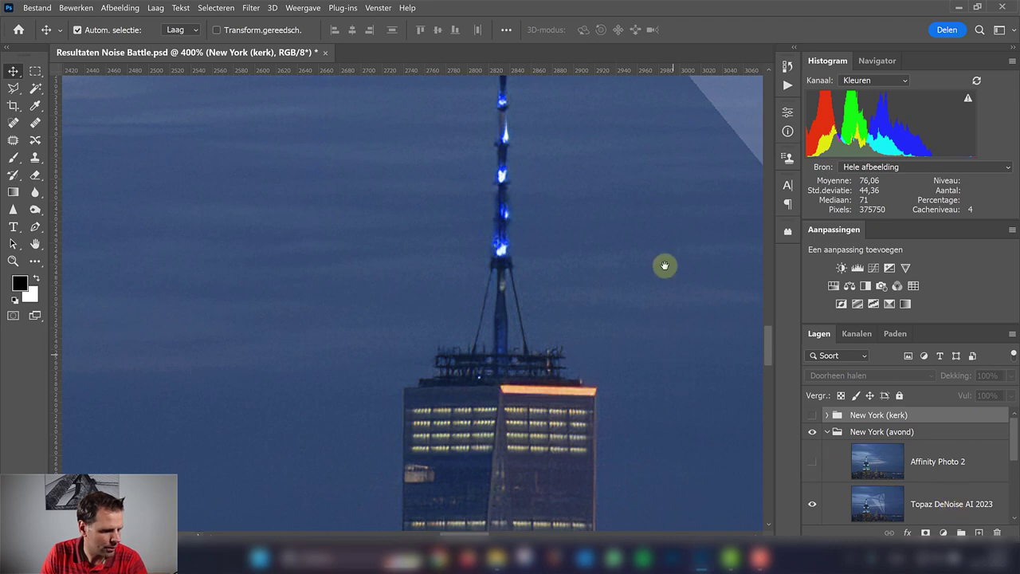
{"action": "left_click_drag", "start_coordinate": [664, 266], "coordinate": [440, 406]}
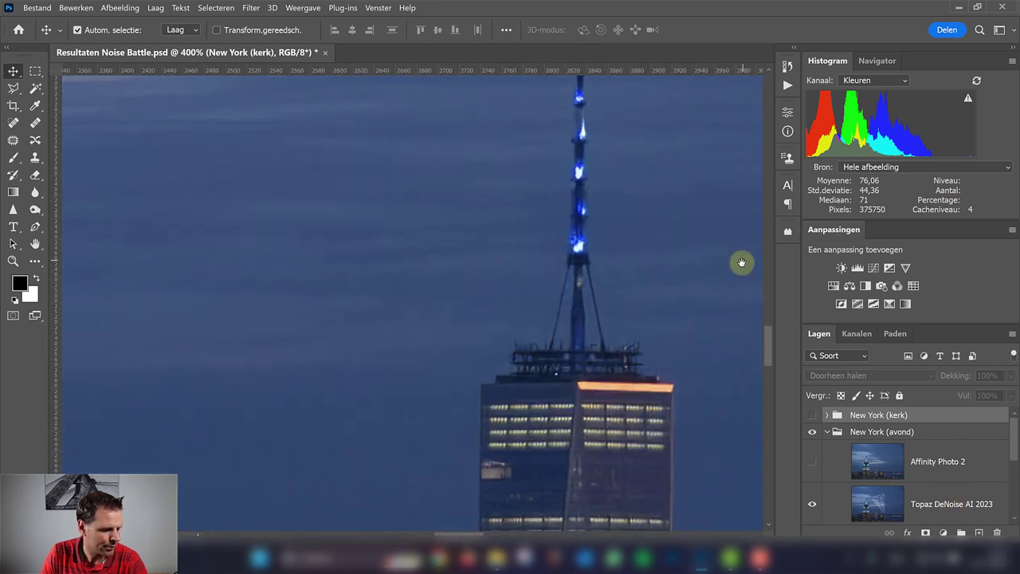
{"action": "mouse_move", "coordinate": [644, 341]}
{"action": "left_mouse_down"}
{"action": "mouse_move", "coordinate": [587, 319]}
{"action": "mouse_move", "coordinate": [567, 330]}
{"action": "left_mouse_up"}
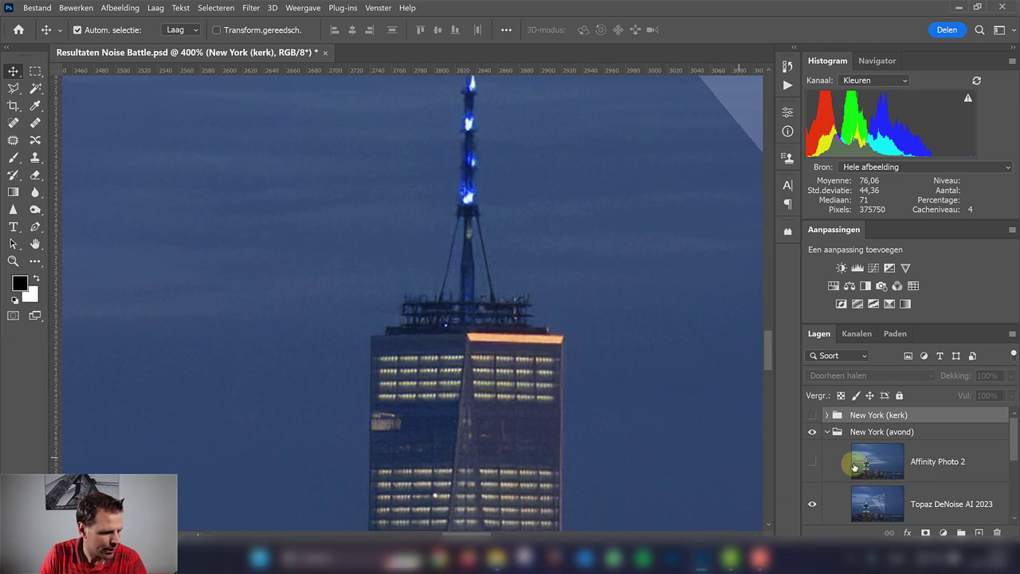
Flick the Affinity Photo 2 skyline against Topaz, then hide the Topaz DeNoise AI 2023 layer
{"action": "left_click", "coordinate": [812, 461]}
{"action": "left_click", "coordinate": [812, 461]}
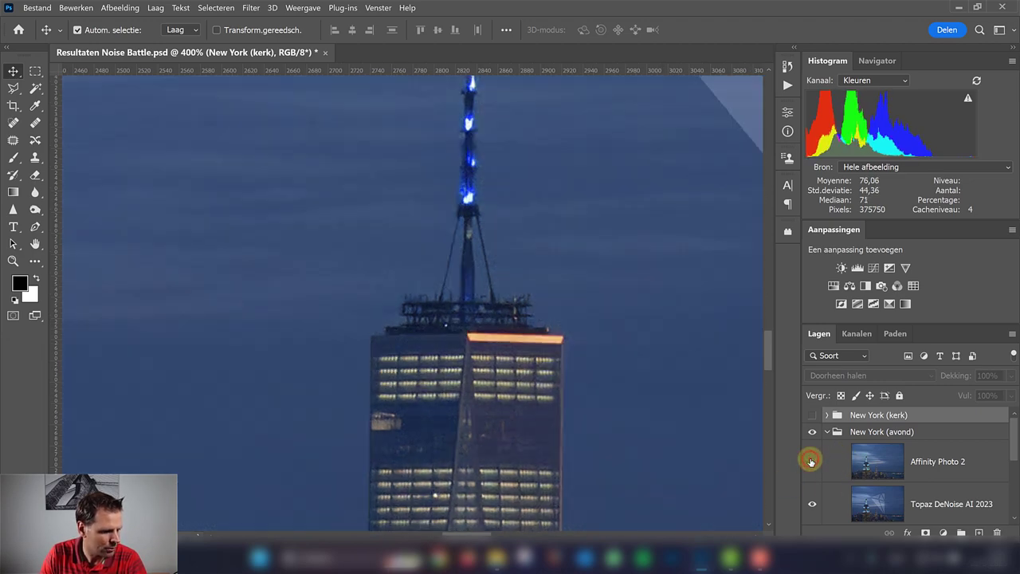
{"action": "left_click", "coordinate": [812, 461]}
{"action": "left_click", "coordinate": [811, 461]}
{"action": "left_click", "coordinate": [810, 462]}
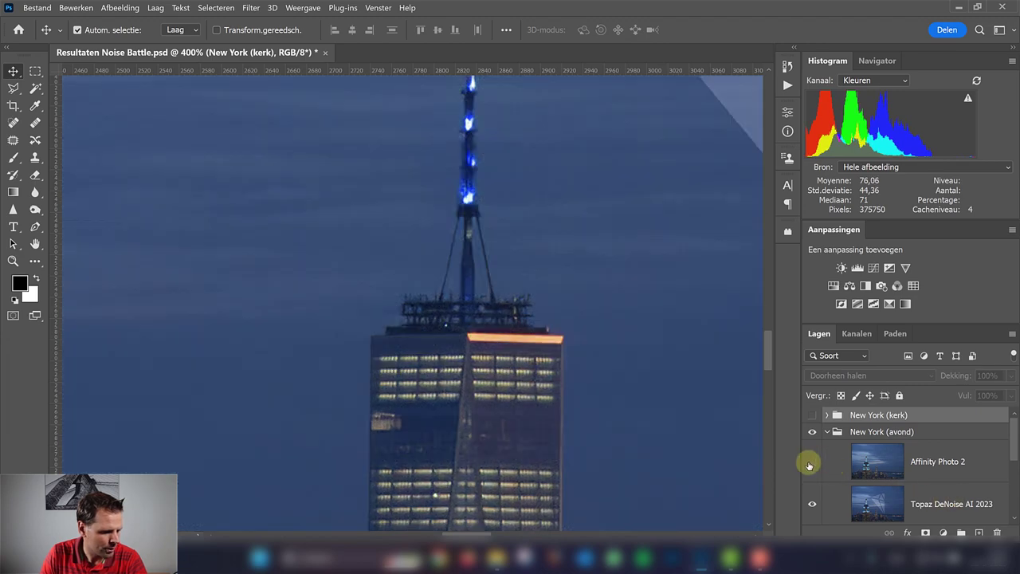
{"action": "left_click", "coordinate": [812, 503]}
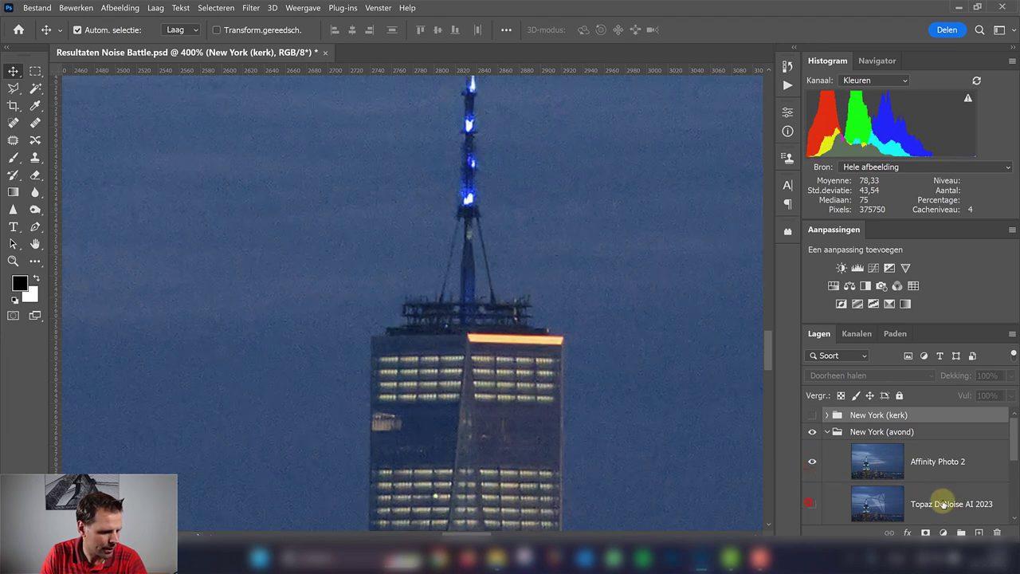
Toggle the Affinity Photo 2 skyline repeatedly to compare noise, ending with it hidden
{"action": "scroll", "coordinate": [916, 496], "scroll_direction": "down", "scroll_amount": 1}
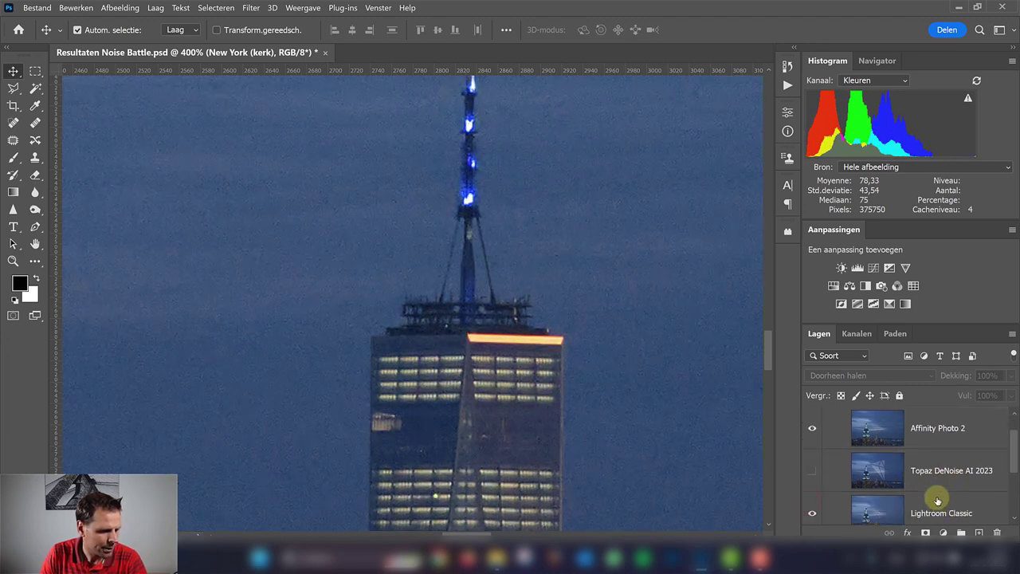
{"action": "scroll", "coordinate": [877, 474], "scroll_direction": "up", "scroll_amount": 1}
{"action": "left_click", "coordinate": [812, 449]}
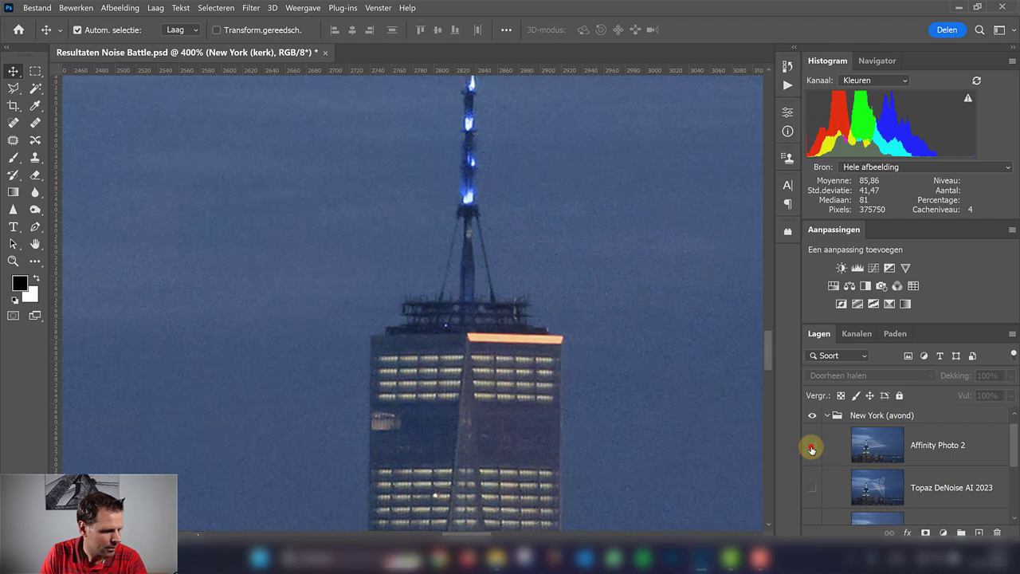
{"action": "left_click", "coordinate": [812, 450]}
{"action": "left_click", "coordinate": [811, 449]}
{"action": "left_click", "coordinate": [812, 448]}
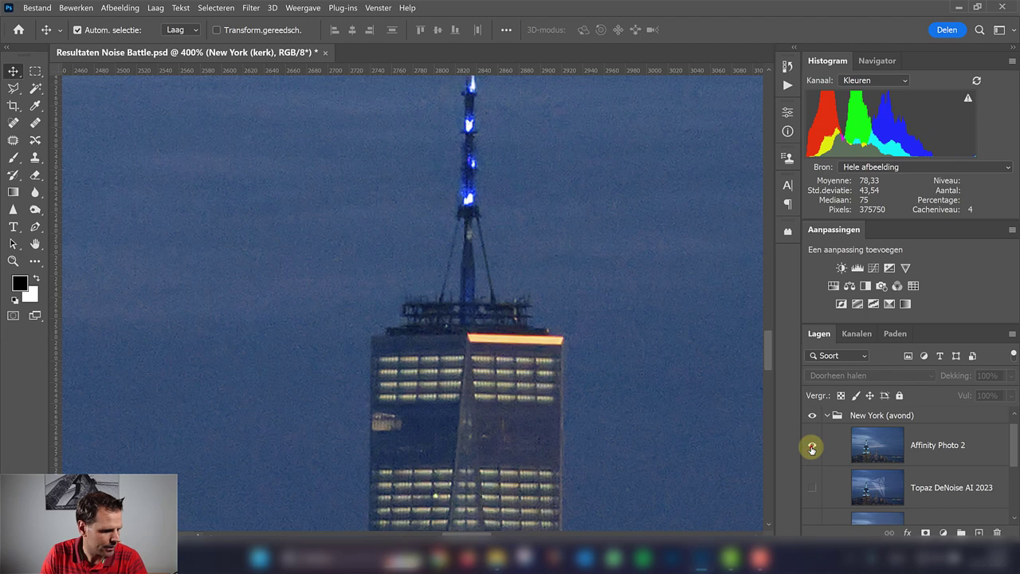
{"action": "left_click", "coordinate": [812, 450]}
{"action": "left_click", "coordinate": [812, 449]}
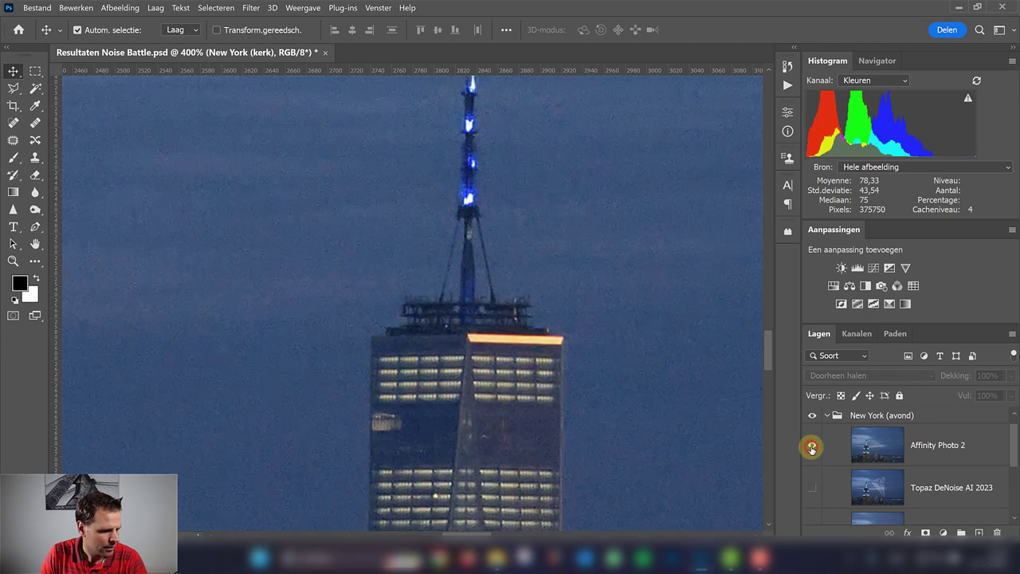
{"action": "left_click", "coordinate": [812, 449]}
{"action": "left_click", "coordinate": [811, 449]}
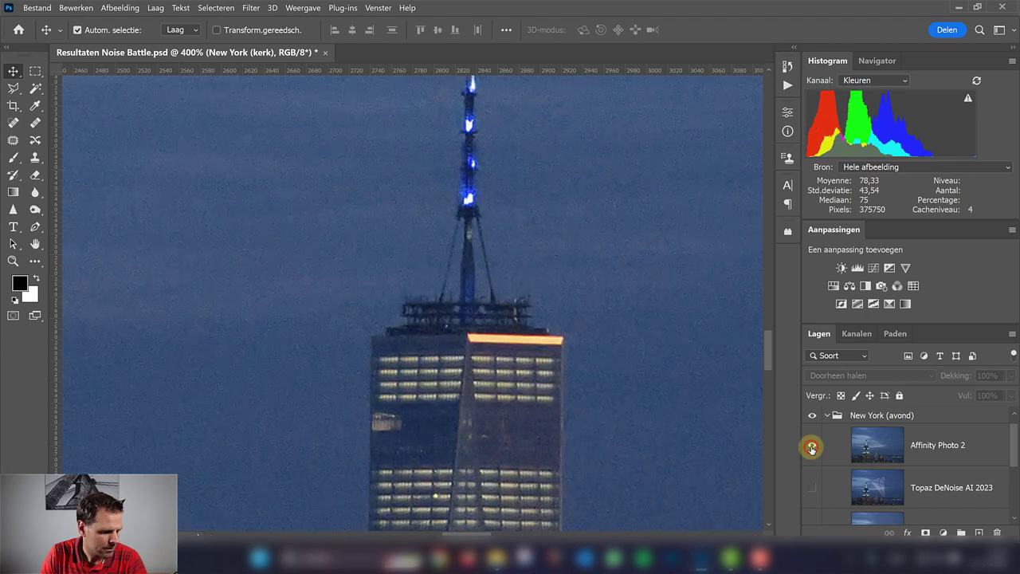
{"action": "left_click", "coordinate": [812, 448]}
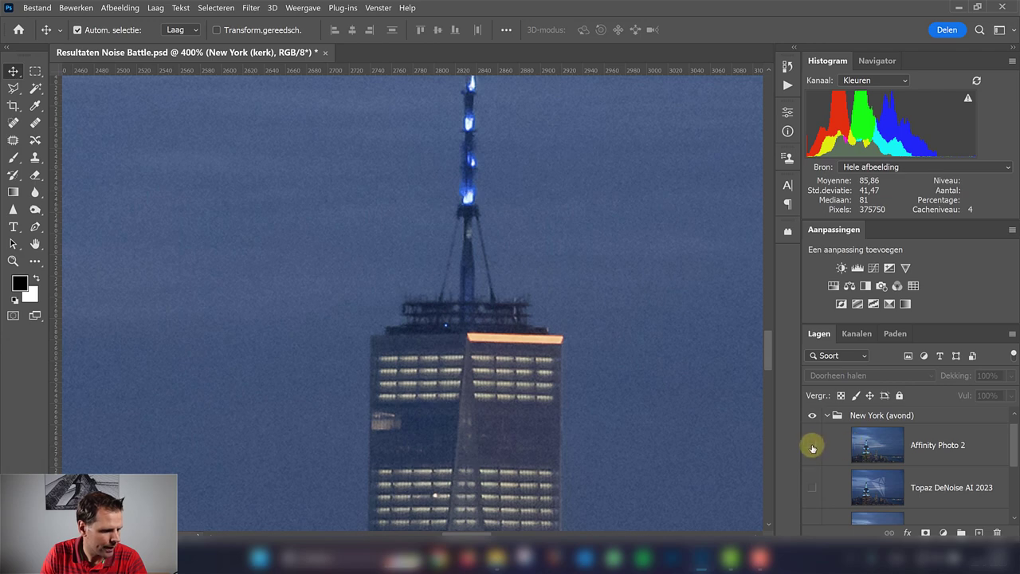
{"action": "left_click", "coordinate": [812, 448]}
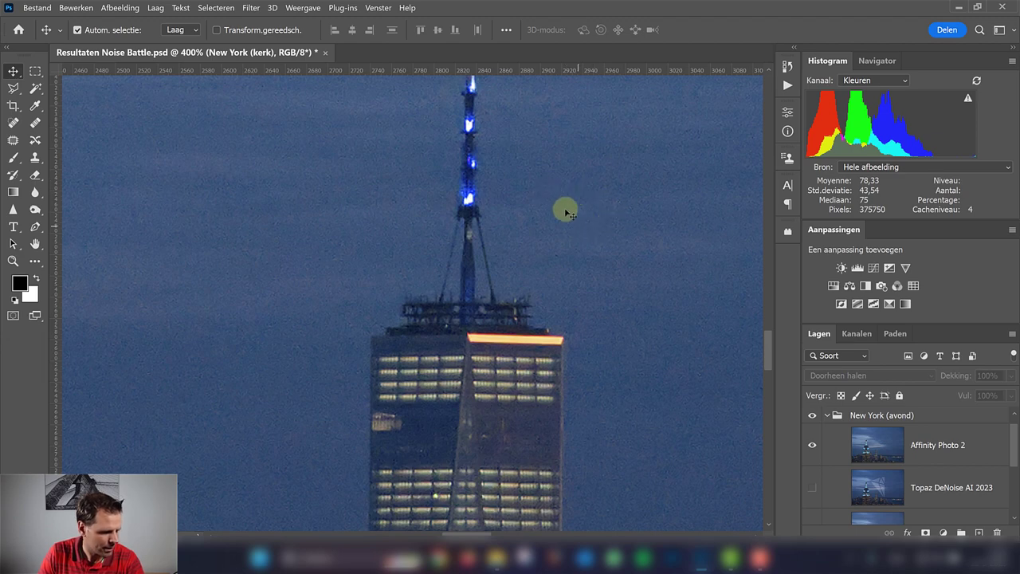
{"action": "left_click", "coordinate": [813, 445]}
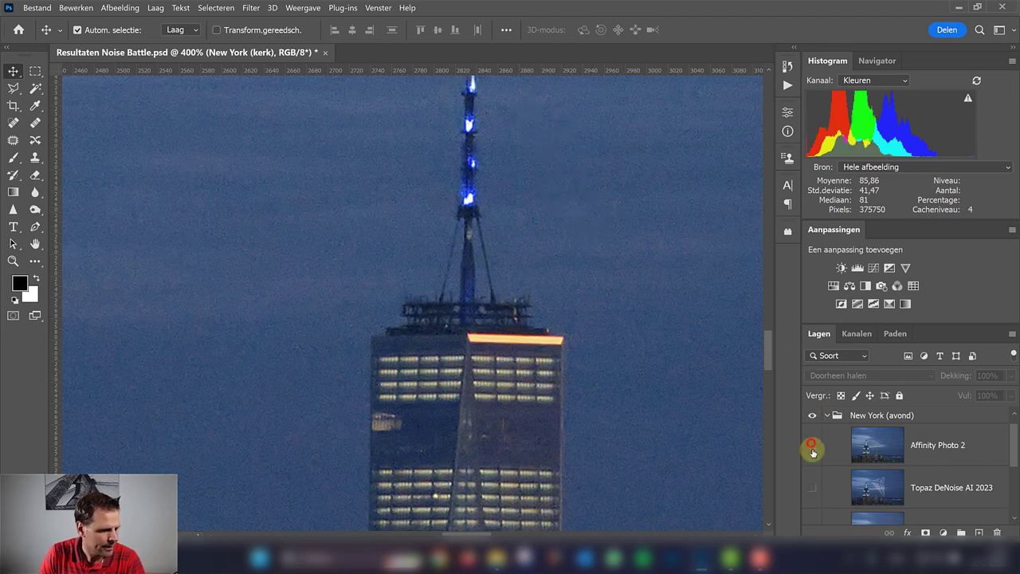
Toggle the Lightroom Classic skyline layer's visibility
{"action": "scroll", "coordinate": [917, 478], "scroll_direction": "down", "scroll_amount": 1}
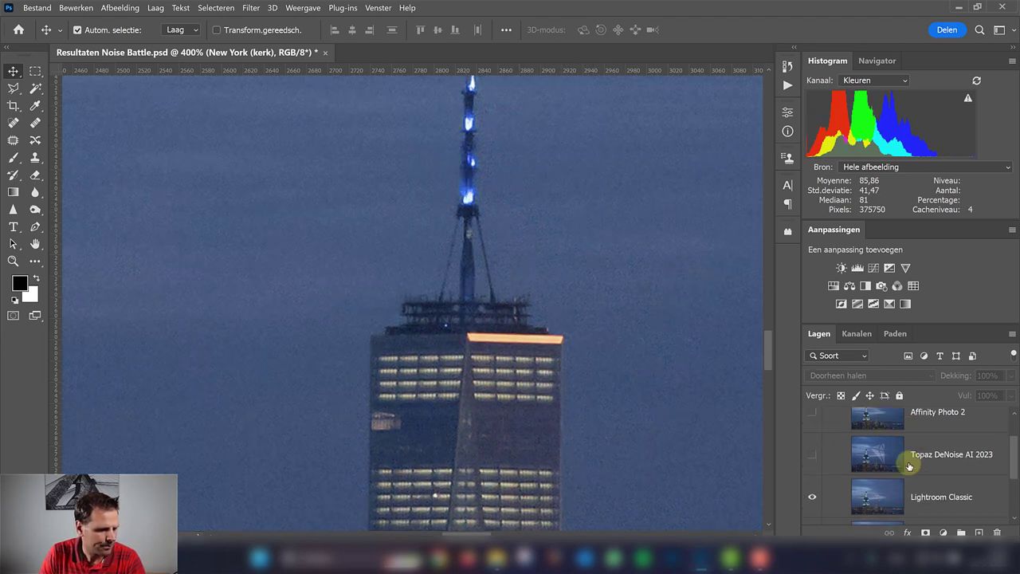
{"action": "scroll", "coordinate": [925, 484], "scroll_direction": "up", "scroll_amount": 1}
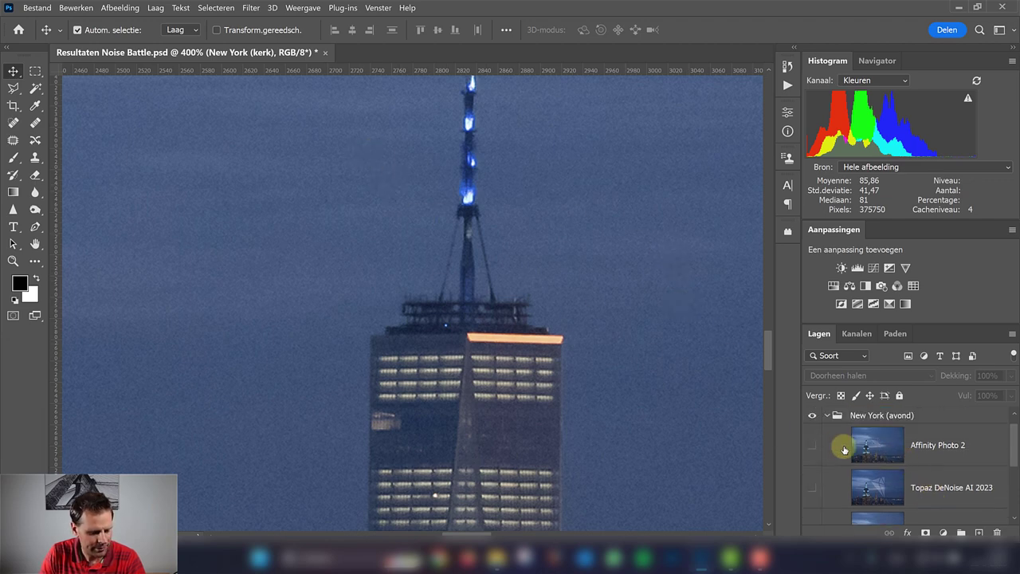
{"action": "scroll", "coordinate": [821, 470], "scroll_direction": "down", "scroll_amount": 1}
{"action": "left_click", "coordinate": [813, 501]}
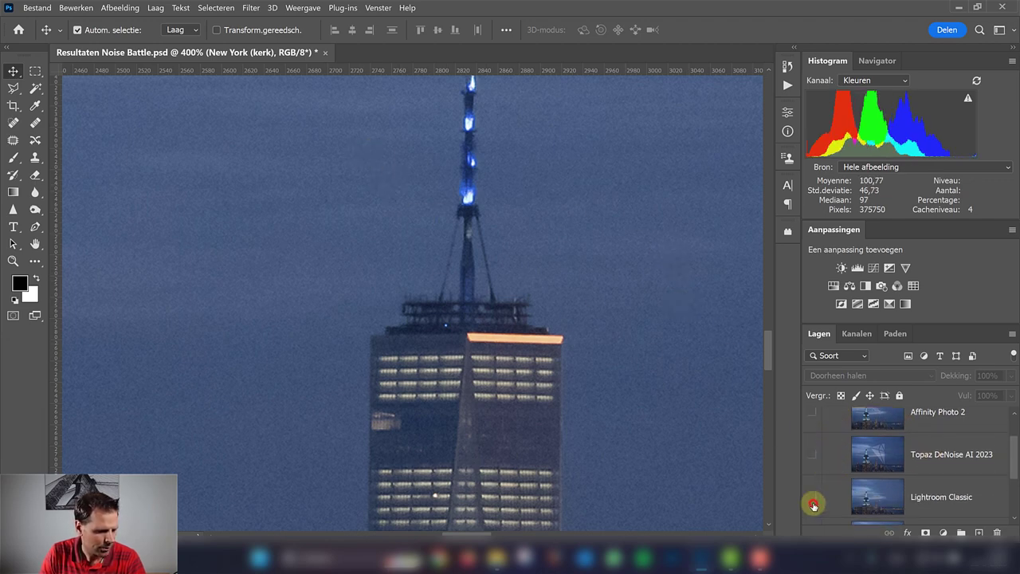
{"action": "scroll", "coordinate": [839, 480], "scroll_direction": "down", "scroll_amount": 2}
{"action": "scroll", "coordinate": [838, 479], "scroll_direction": "up", "scroll_amount": 4}
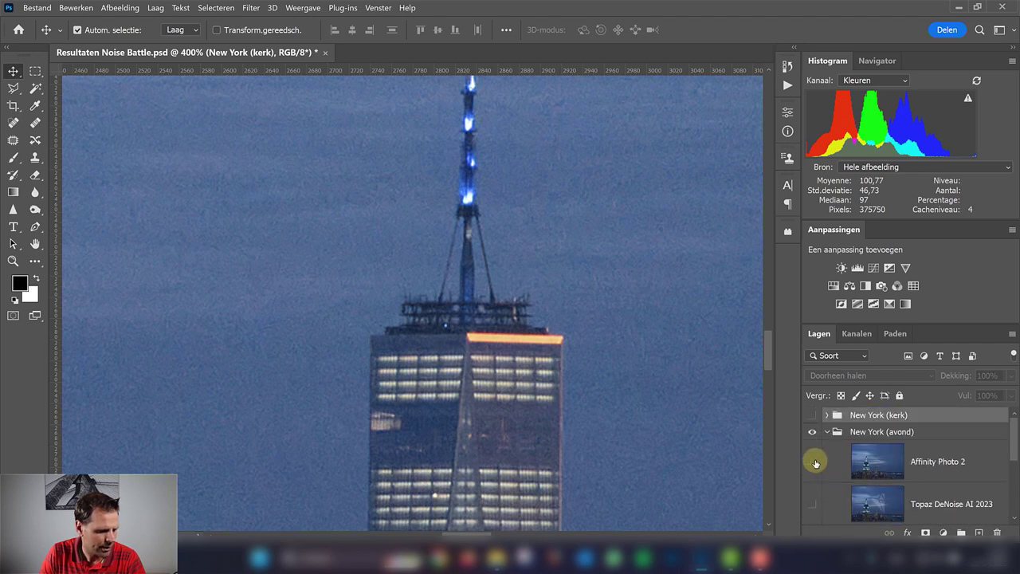
Flick Affinity Photo 2 again, leave it visible, and collapse the New York (avond) group
{"action": "left_click", "coordinate": [813, 463]}
{"action": "left_click", "coordinate": [813, 463]}
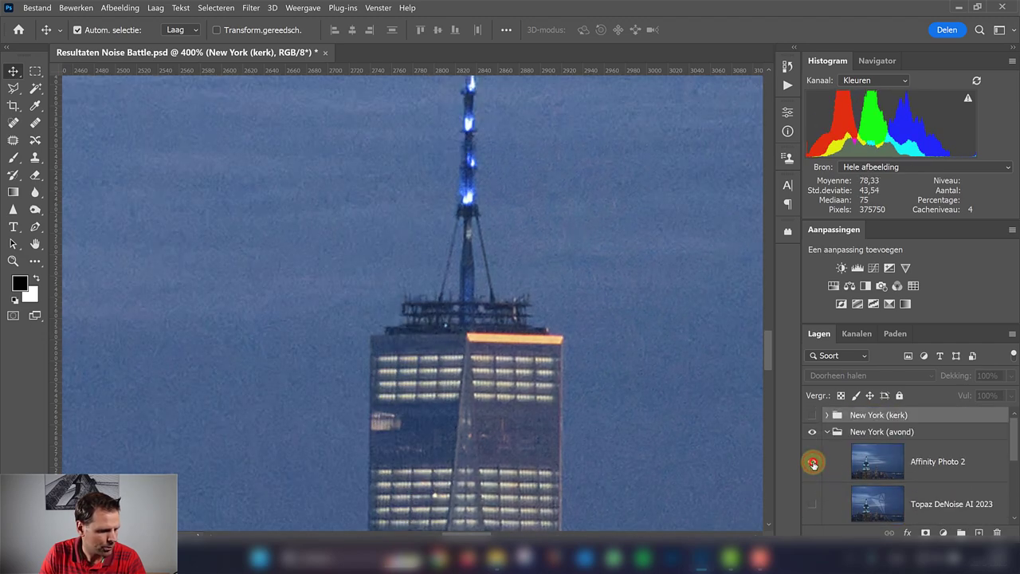
{"action": "left_click", "coordinate": [813, 463]}
{"action": "left_click", "coordinate": [813, 463]}
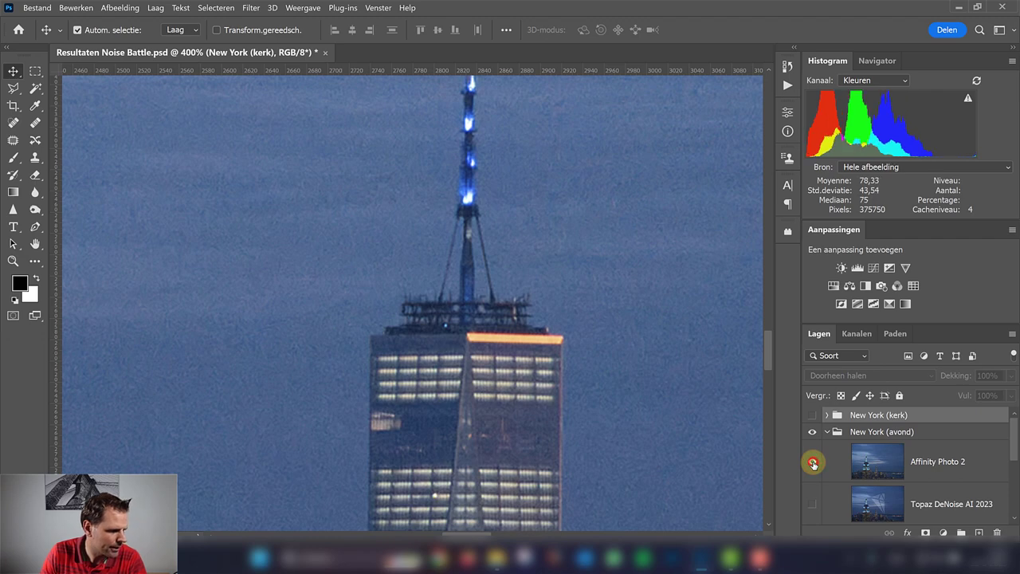
{"action": "left_click", "coordinate": [813, 463]}
{"action": "left_click", "coordinate": [813, 463]}
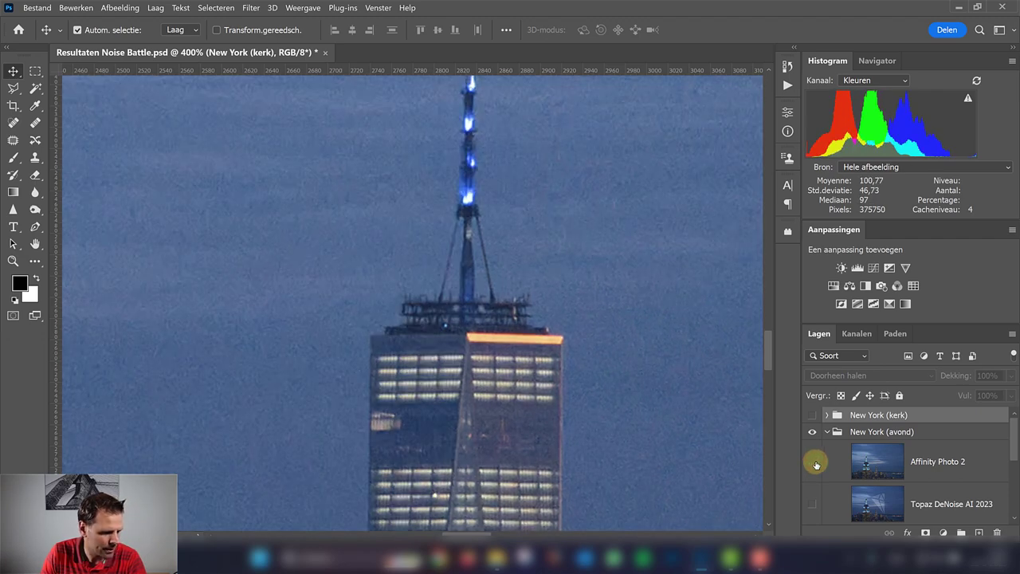
{"action": "left_click", "coordinate": [811, 463]}
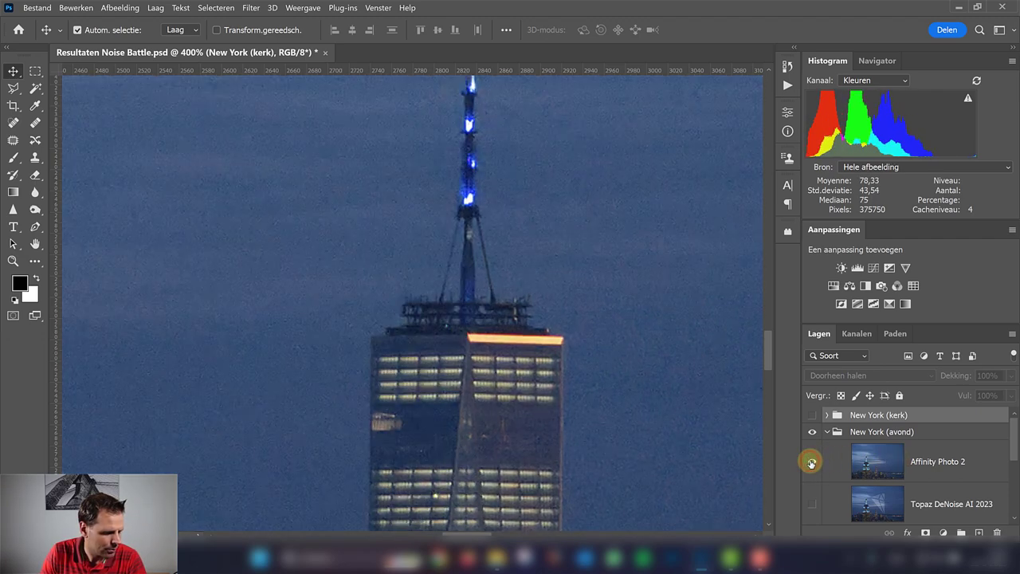
{"action": "left_click", "coordinate": [810, 463]}
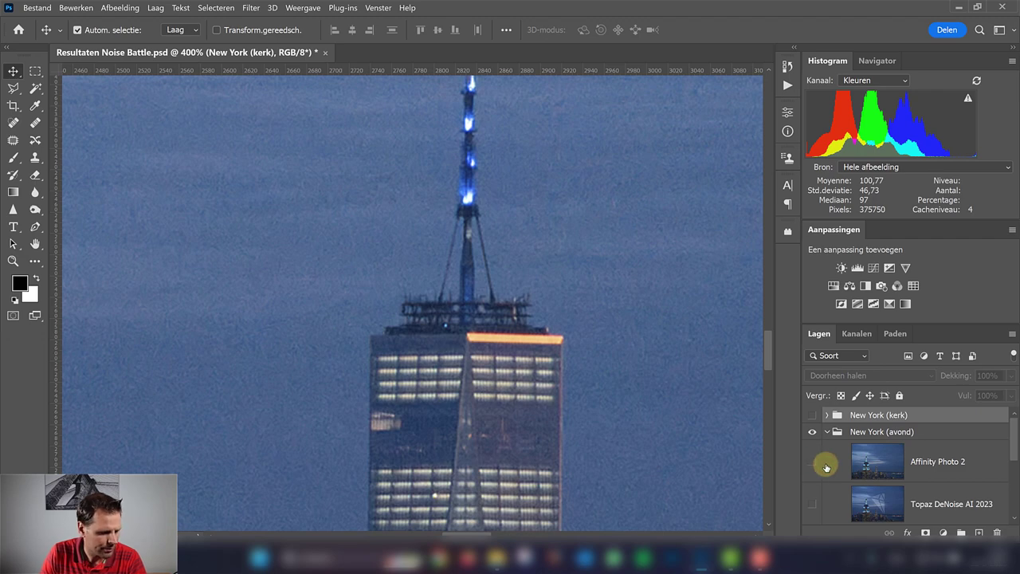
{"action": "left_click", "coordinate": [813, 463]}
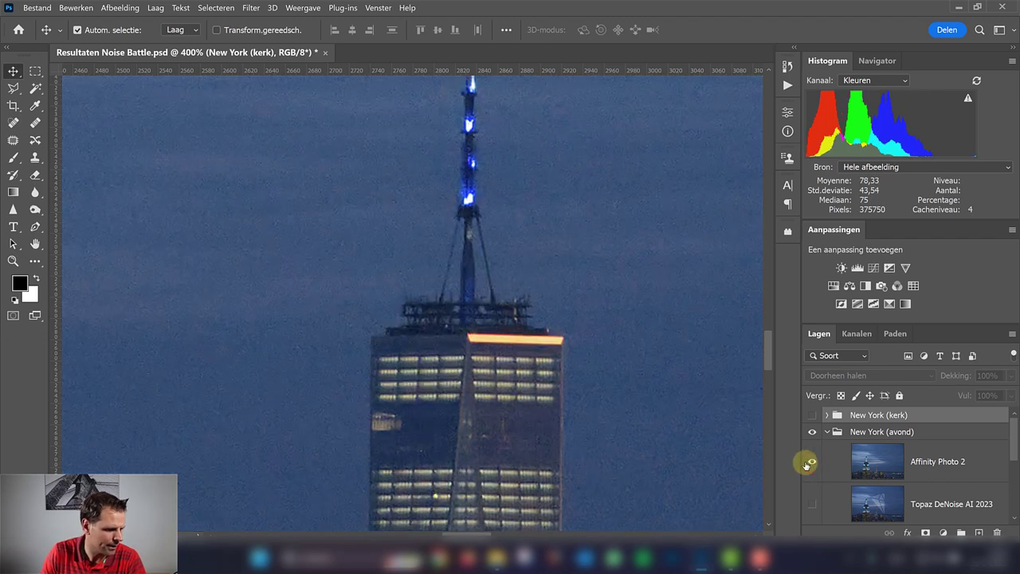
{"action": "left_click", "coordinate": [827, 431]}
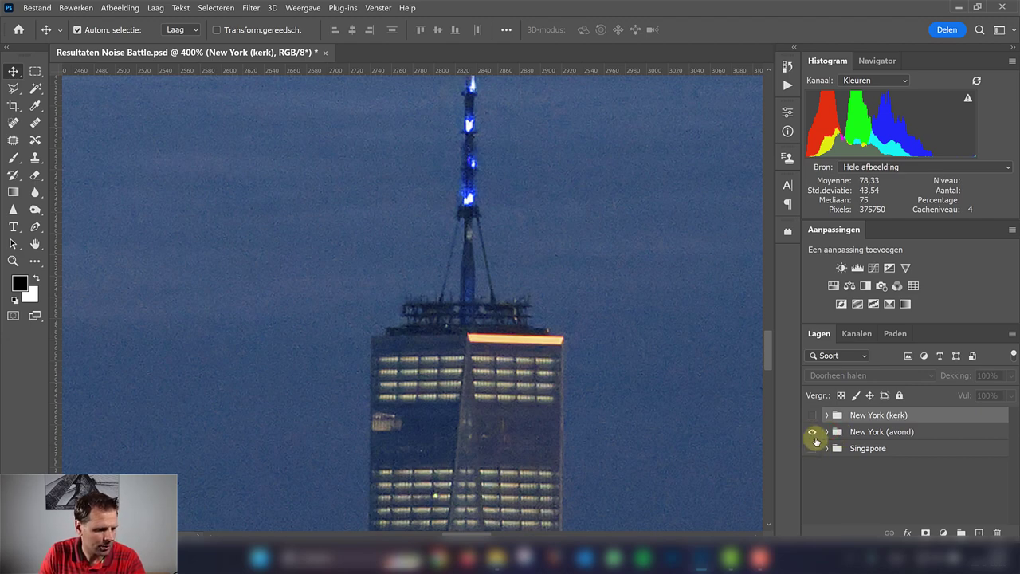
Hide New York (avond), expand Singapore, select its Affinity Photo 2 layer and pan to the sleeve
{"action": "left_click", "coordinate": [813, 431]}
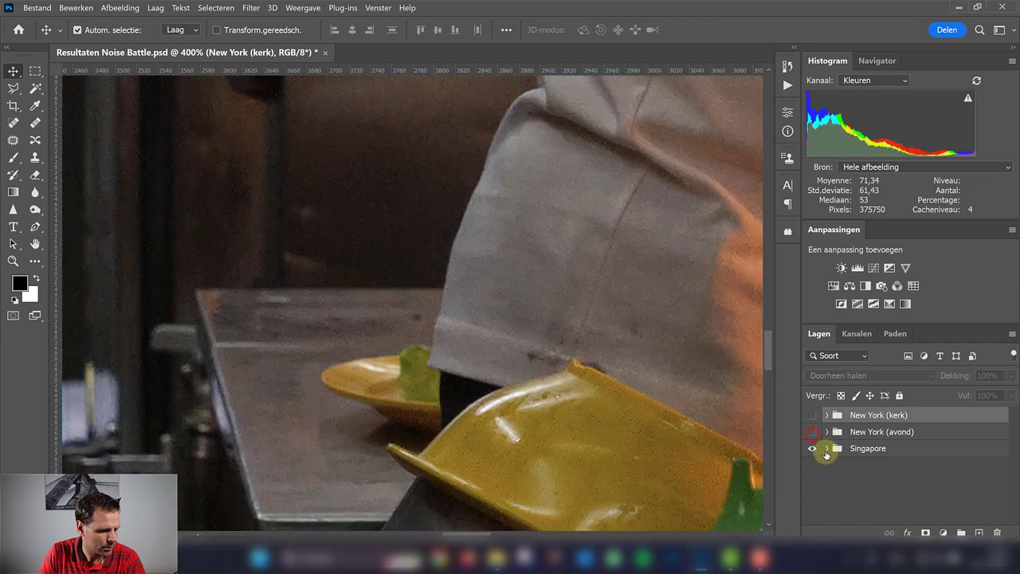
{"action": "left_click", "coordinate": [827, 448]}
{"action": "left_click", "coordinate": [923, 478]}
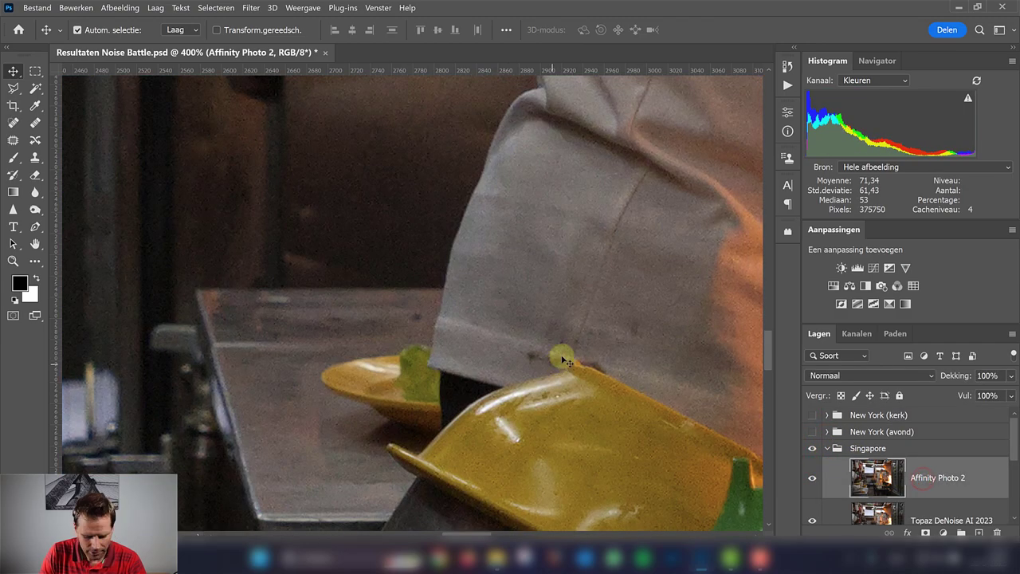
{"action": "left_click_drag", "start_coordinate": [623, 233], "coordinate": [314, 424]}
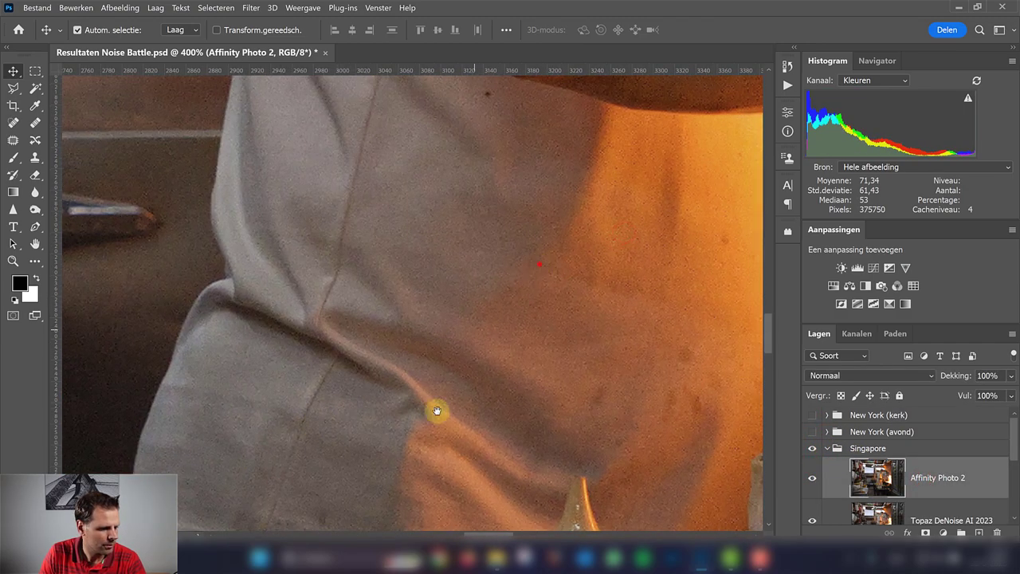
{"action": "left_click_drag", "start_coordinate": [435, 409], "coordinate": [372, 481]}
{"action": "left_click_drag", "start_coordinate": [455, 305], "coordinate": [444, 424]}
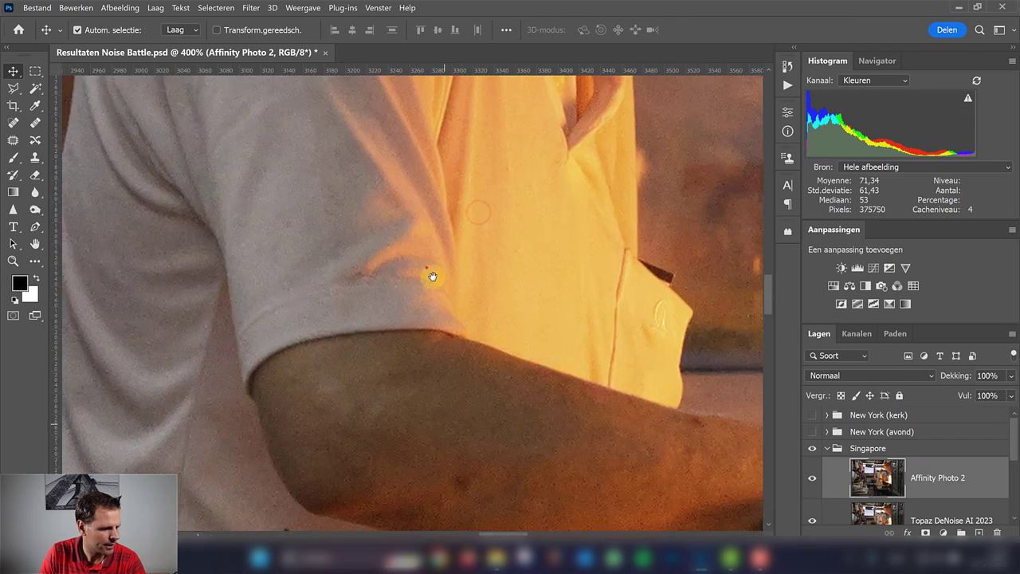
{"action": "left_click_drag", "start_coordinate": [425, 267], "coordinate": [487, 369]}
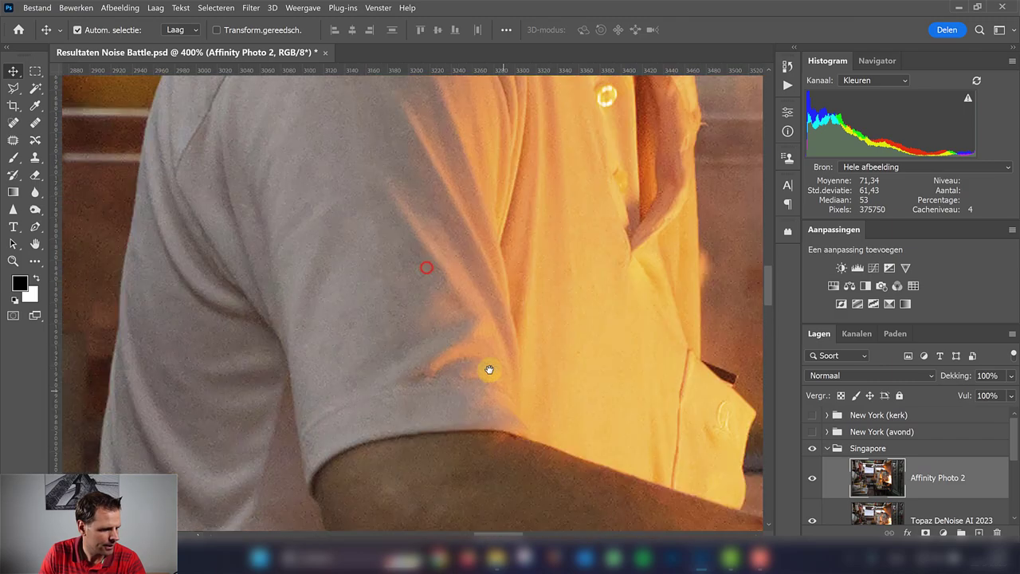
Hide the Singapore Affinity Photo 2 layer and inspect the shirt chest and sleeve hem
{"action": "left_click", "coordinate": [814, 478]}
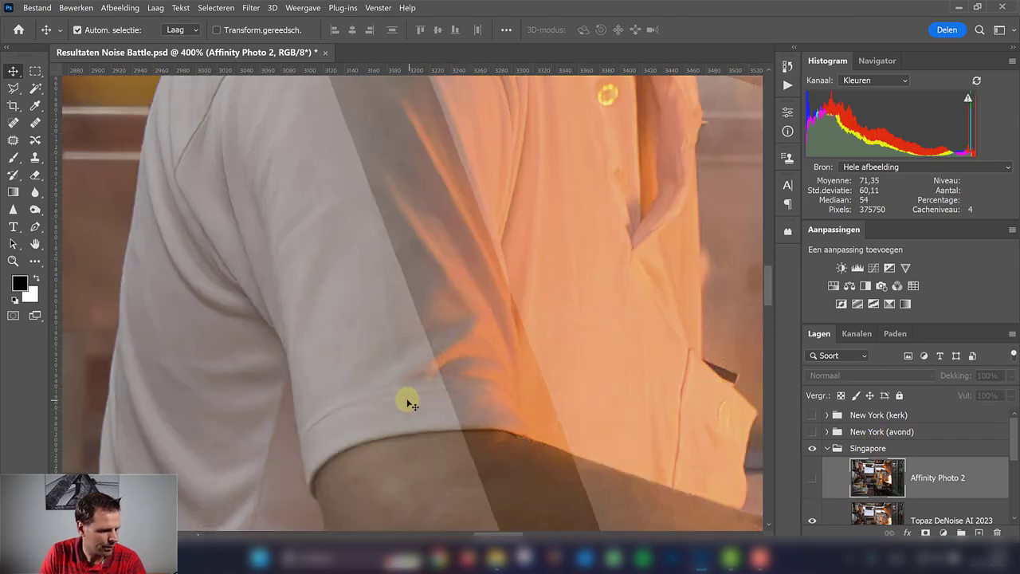
{"action": "left_click_drag", "start_coordinate": [394, 444], "coordinate": [503, 240]}
{"action": "mouse_move", "coordinate": [558, 191]}
{"action": "left_mouse_down"}
{"action": "mouse_move", "coordinate": [499, 398]}
{"action": "mouse_move", "coordinate": [588, 168]}
{"action": "left_mouse_up"}
{"action": "mouse_move", "coordinate": [534, 306]}
{"action": "left_mouse_down"}
{"action": "mouse_move", "coordinate": [561, 201]}
{"action": "mouse_move", "coordinate": [606, 296]}
{"action": "mouse_move", "coordinate": [646, 325]}
{"action": "left_mouse_up"}
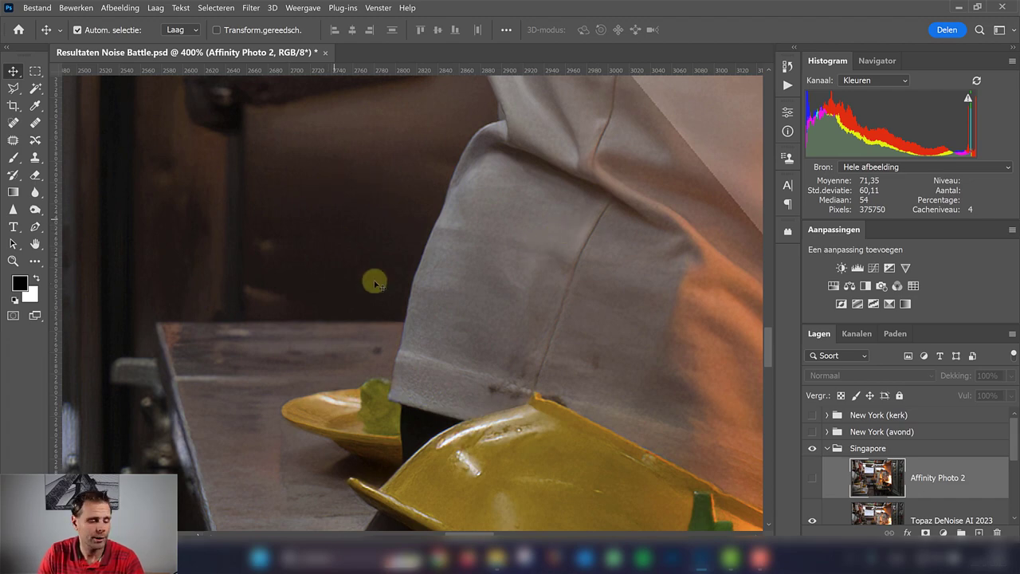
Hide the Singapore Topaz DeNoise AI 2023 layer and flick Affinity Photo 2 on and off
{"action": "left_click", "coordinate": [812, 483]}
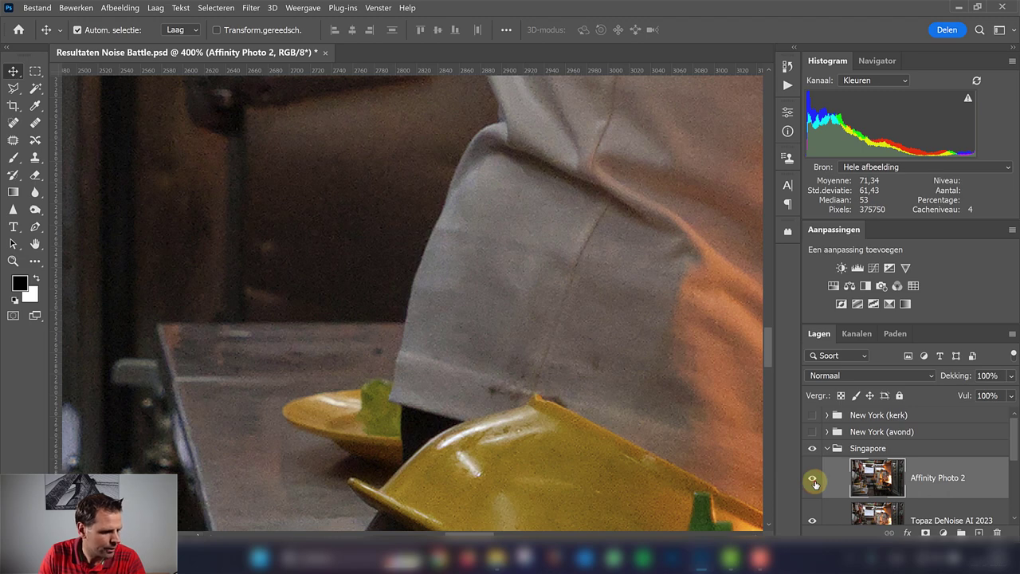
{"action": "left_click", "coordinate": [814, 482]}
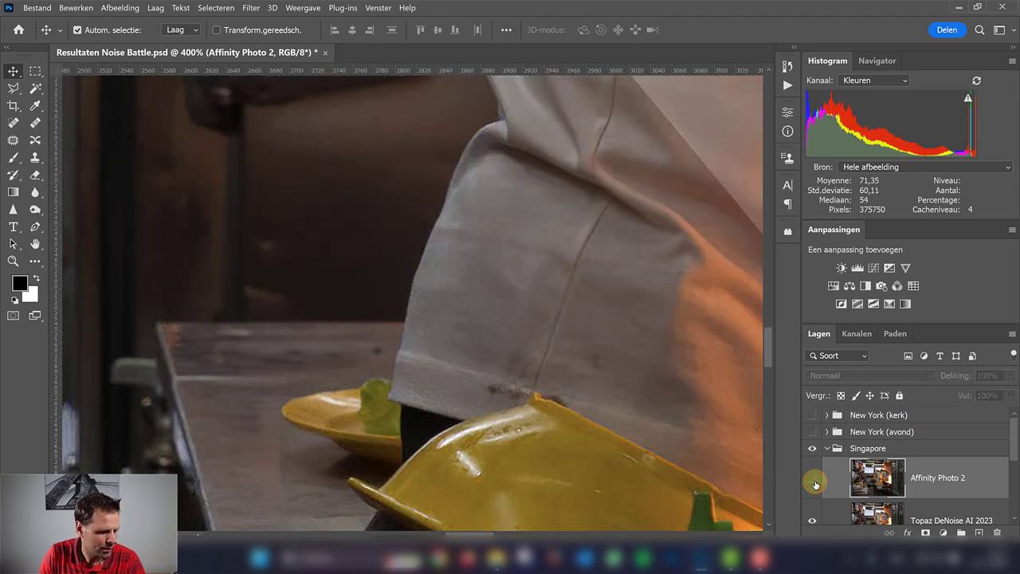
{"action": "scroll", "coordinate": [822, 495], "scroll_direction": "down", "scroll_amount": 2}
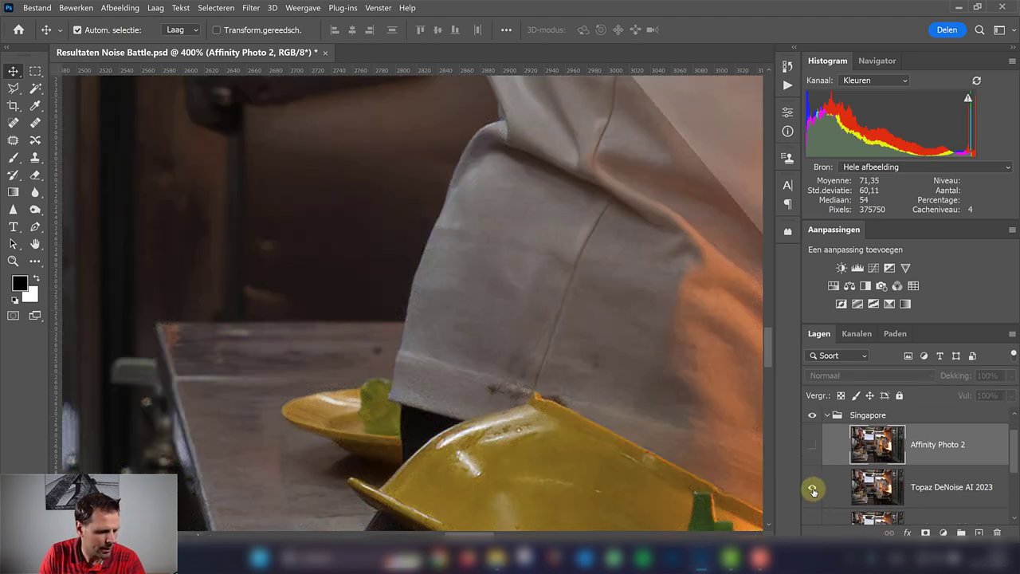
{"action": "left_click", "coordinate": [813, 488]}
{"action": "left_click", "coordinate": [812, 444]}
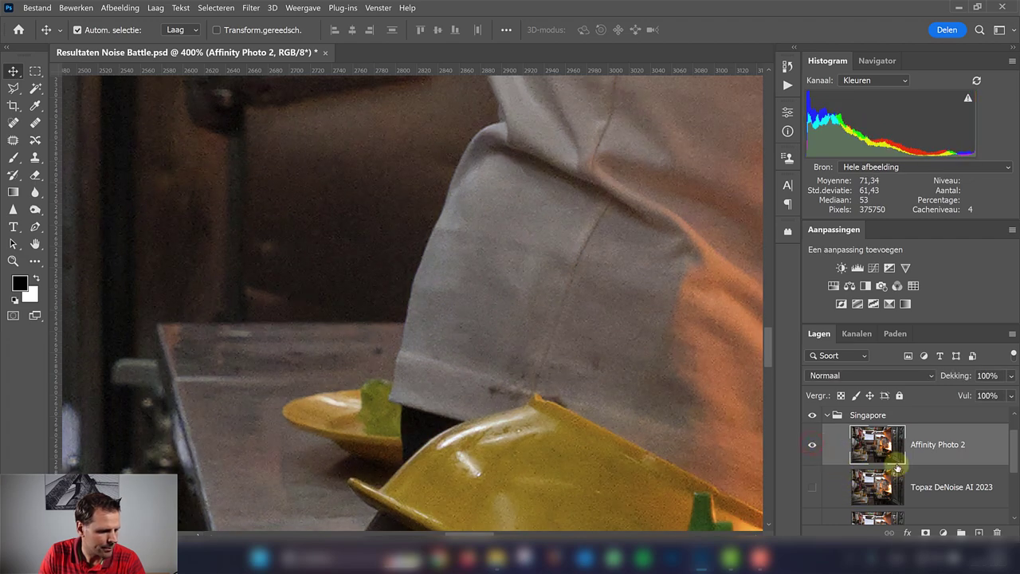
{"action": "left_click", "coordinate": [811, 448]}
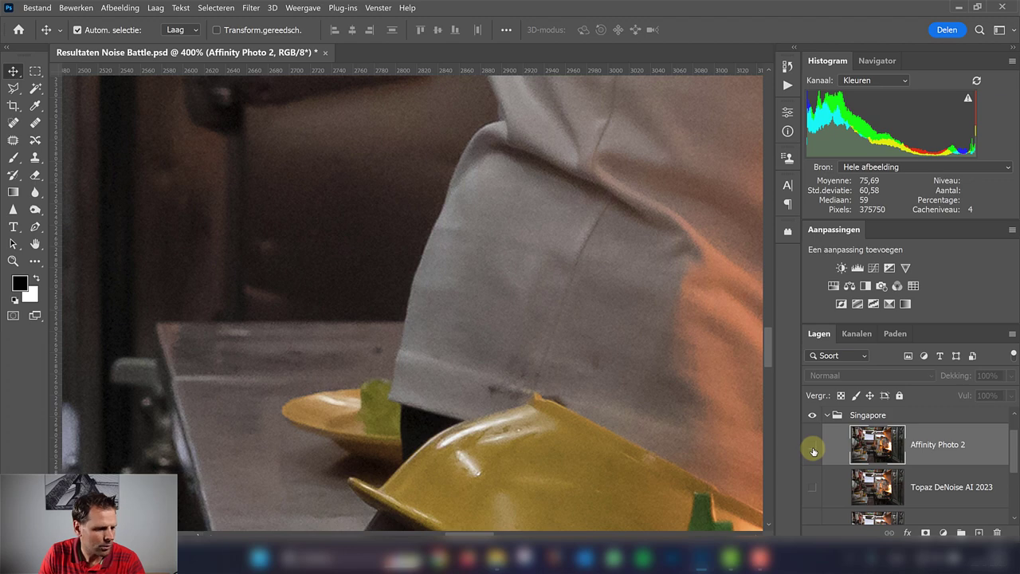
{"action": "left_click", "coordinate": [814, 452]}
{"action": "left_click", "coordinate": [814, 451]}
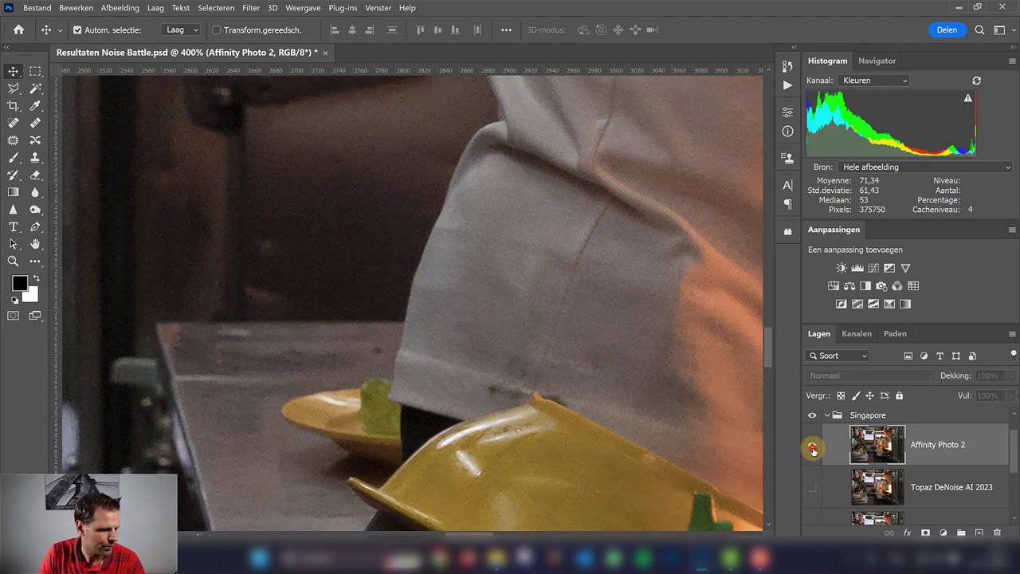
{"action": "left_click", "coordinate": [813, 451]}
{"action": "left_click", "coordinate": [813, 449]}
Hide the Lightroom Classic layer in the Singapore group
{"action": "scroll", "coordinate": [842, 476], "scroll_direction": "down", "scroll_amount": 1}
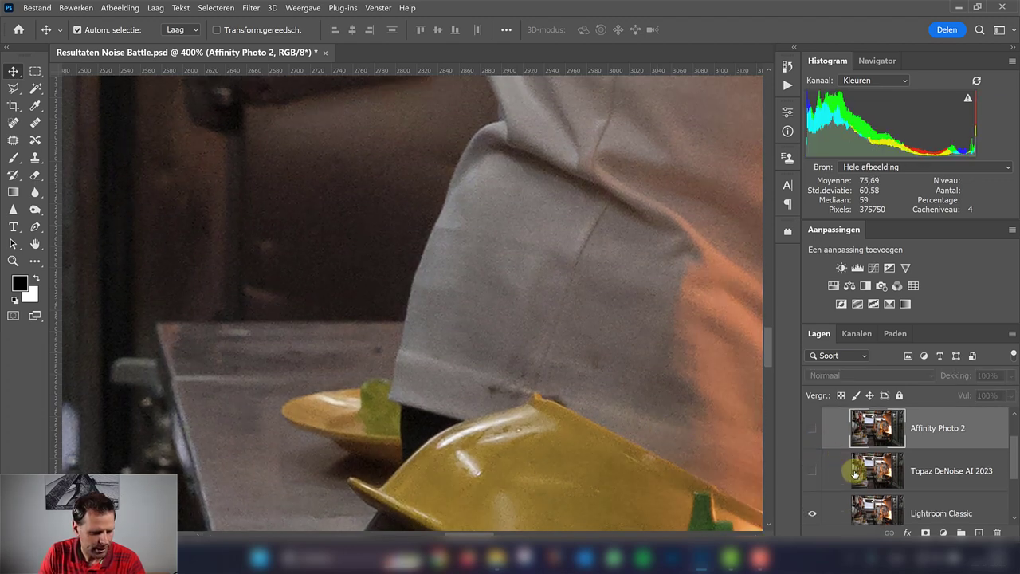
{"action": "scroll", "coordinate": [835, 463], "scroll_direction": "down", "scroll_amount": 1}
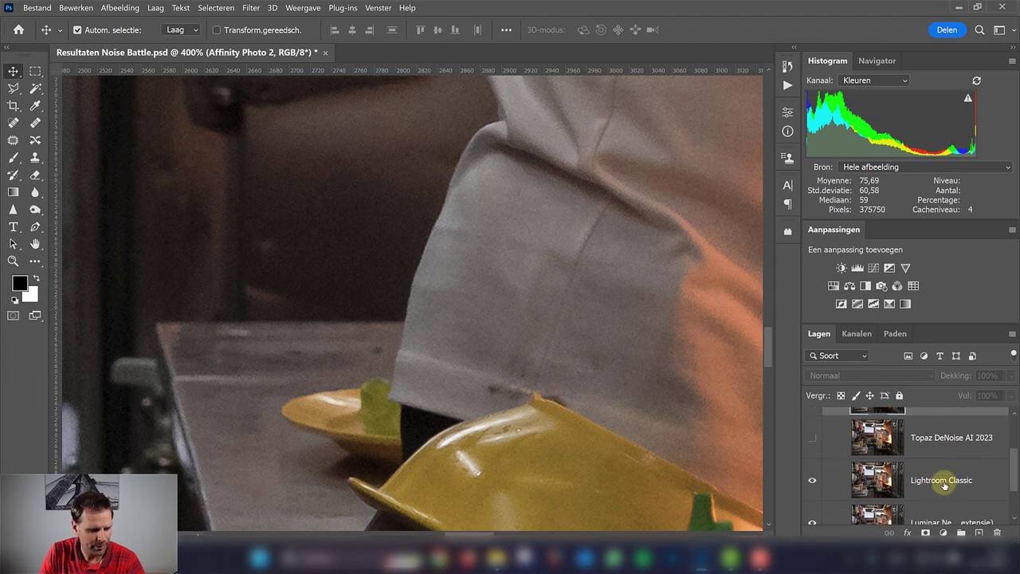
{"action": "scroll", "coordinate": [922, 475], "scroll_direction": "down", "scroll_amount": 1}
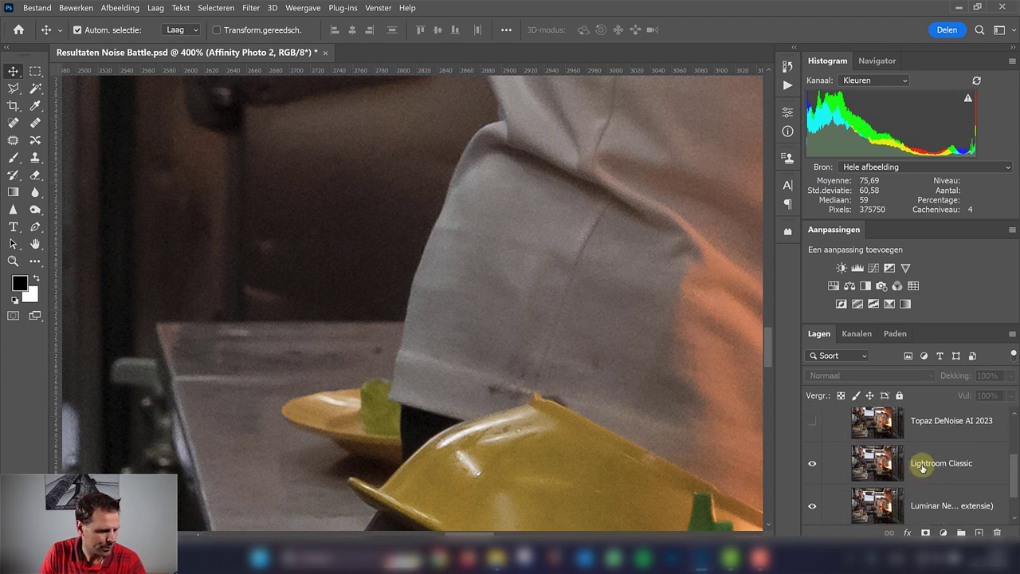
{"action": "left_click", "coordinate": [812, 464]}
{"action": "scroll", "coordinate": [817, 461], "scroll_direction": "up", "scroll_amount": 3}
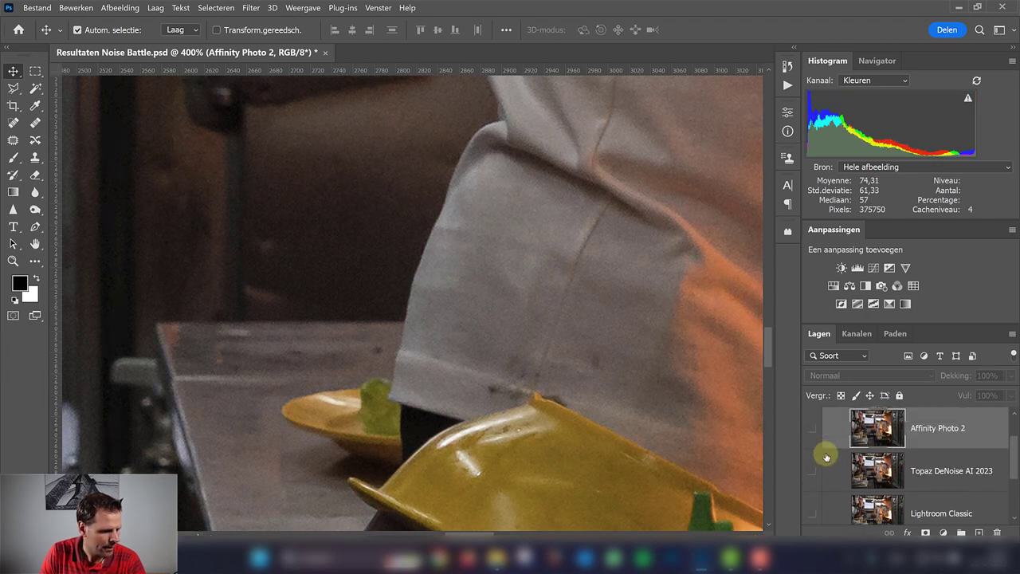
{"action": "scroll", "coordinate": [817, 454], "scroll_direction": "up", "scroll_amount": 1}
Compare the Affinity Photo 2 result on and off, leaving it visible
{"action": "left_click", "coordinate": [812, 448]}
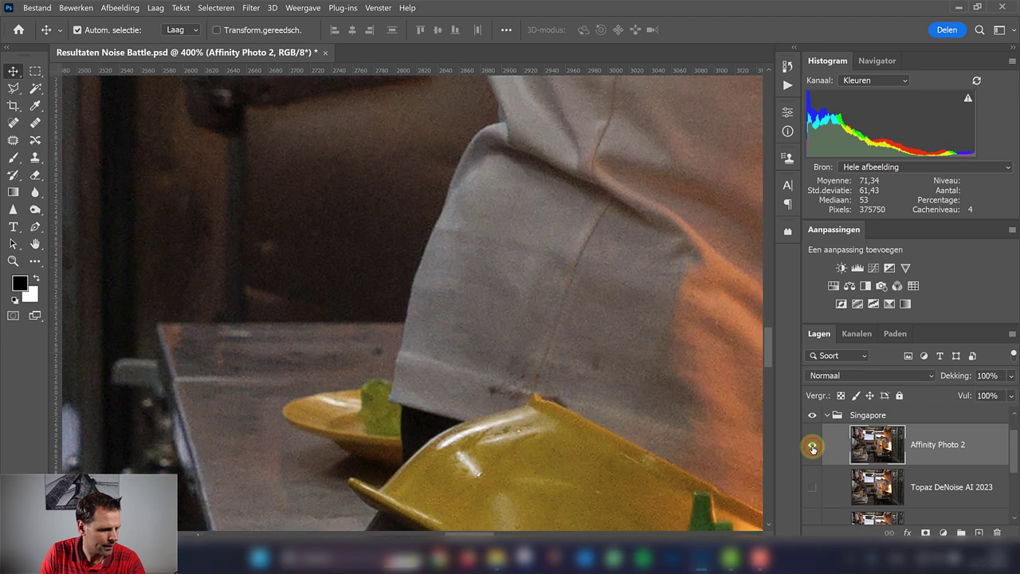
{"action": "left_click", "coordinate": [813, 448]}
{"action": "left_click", "coordinate": [813, 448]}
{"action": "left_click", "coordinate": [813, 448]}
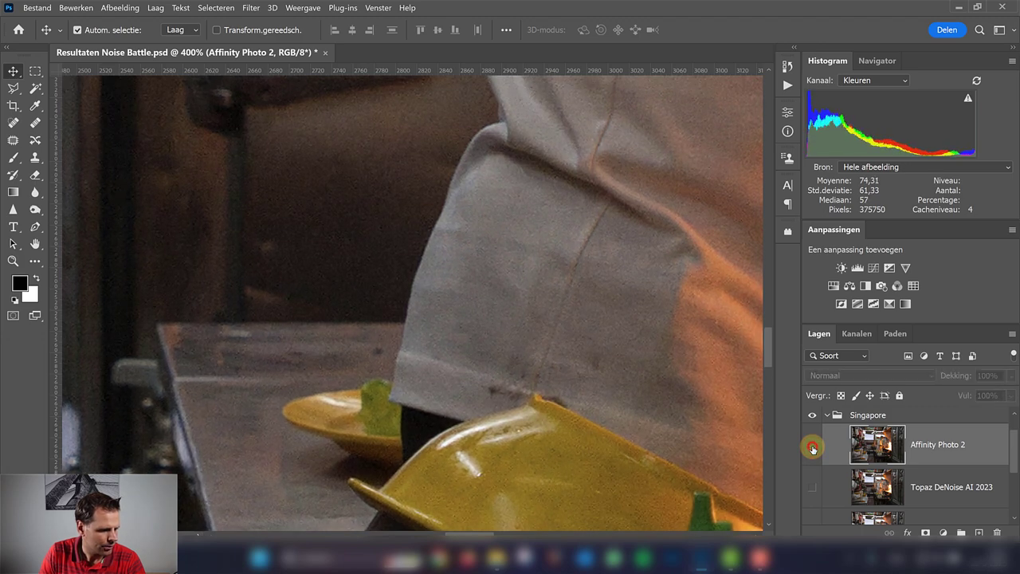
{"action": "left_click", "coordinate": [812, 448]}
{"action": "left_click", "coordinate": [812, 448]}
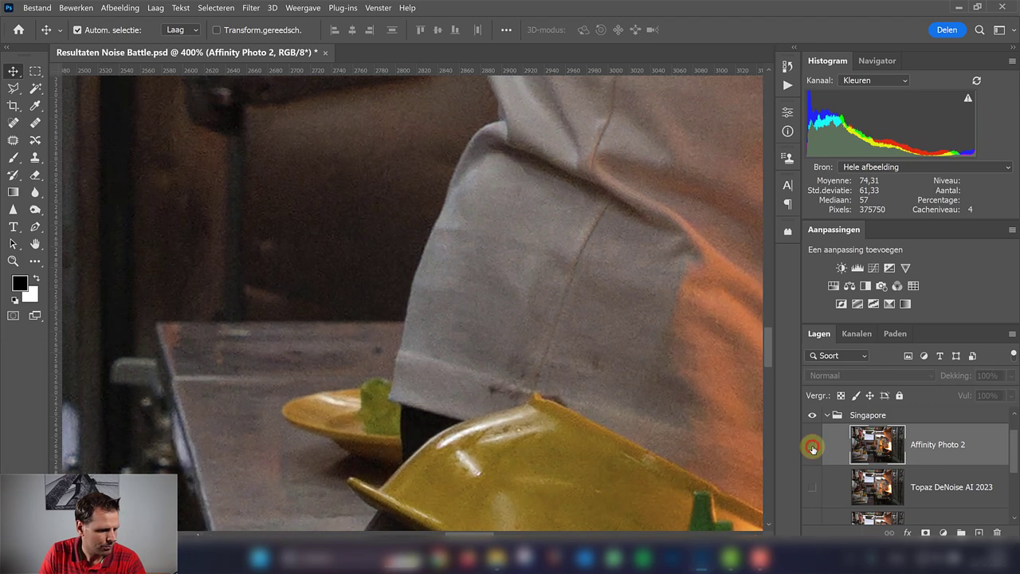
{"action": "left_click", "coordinate": [812, 448]}
{"action": "left_click", "coordinate": [813, 448]}
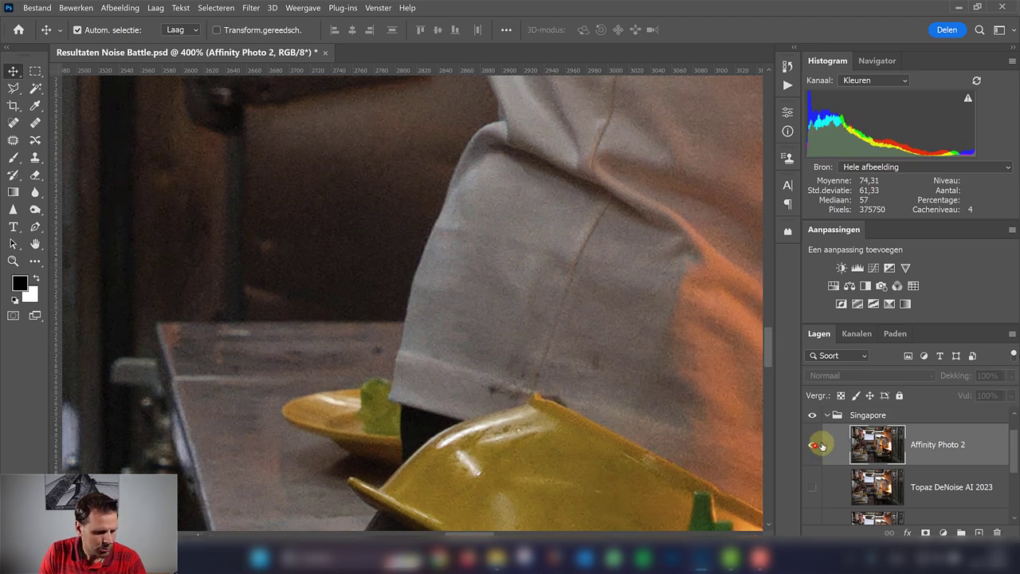
{"action": "left_click", "coordinate": [821, 444]}
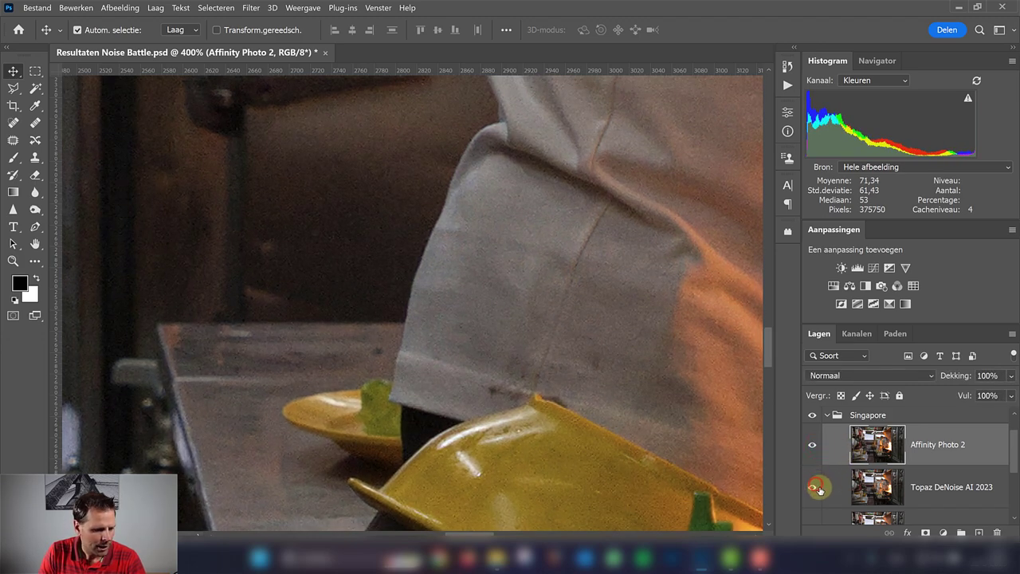
Collapse the Singapore group and expand the New York (kerk) group
{"action": "scroll", "coordinate": [829, 460], "scroll_direction": "up", "scroll_amount": 2}
{"action": "left_click", "coordinate": [827, 449]}
{"action": "left_click", "coordinate": [827, 415]}
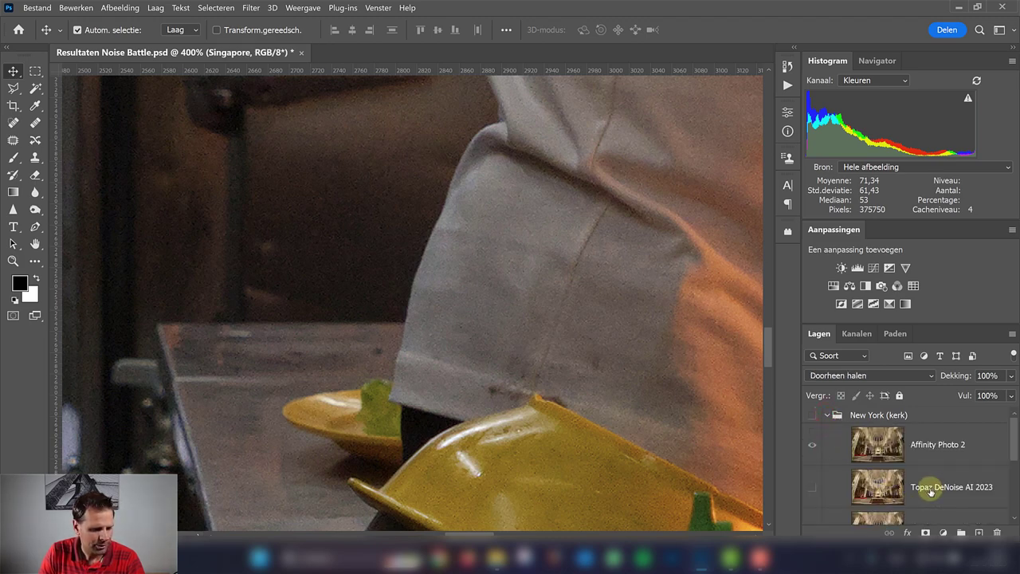
{"action": "scroll", "coordinate": [925, 494], "scroll_direction": "down", "scroll_amount": 1}
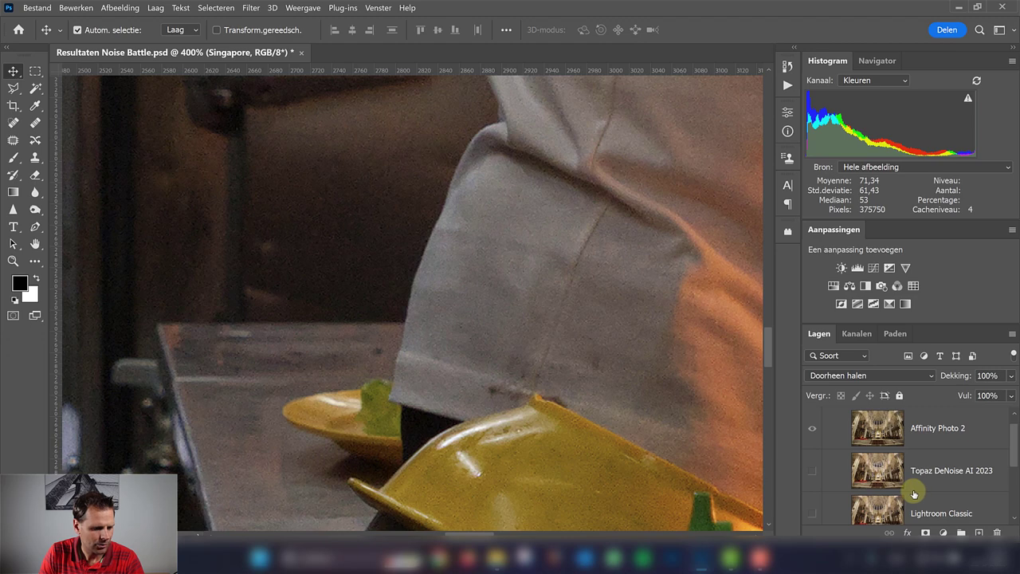
{"action": "scroll", "coordinate": [926, 496], "scroll_direction": "down", "scroll_amount": 1}
{"action": "scroll", "coordinate": [929, 478], "scroll_direction": "up", "scroll_amount": 1}
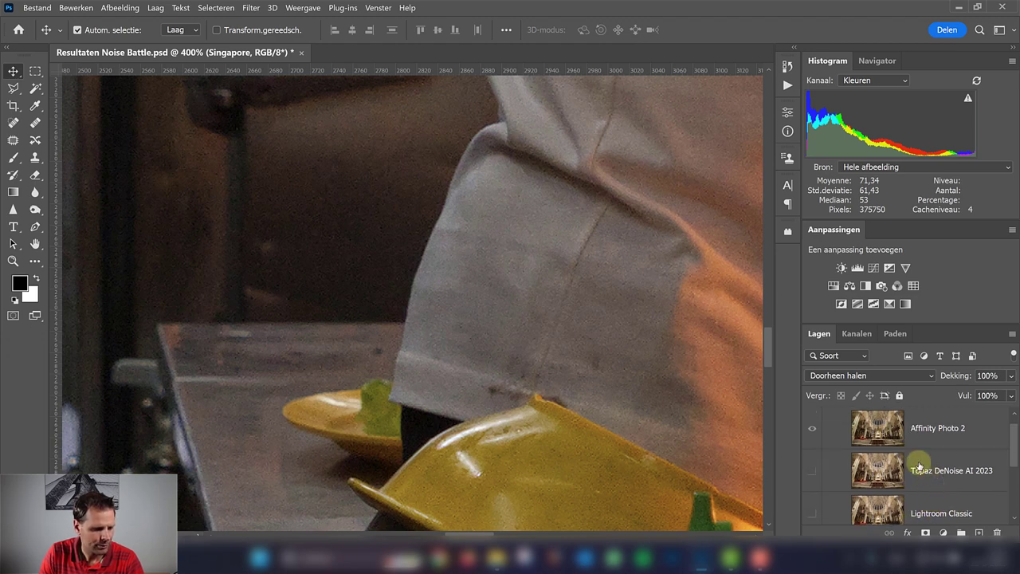
{"action": "scroll", "coordinate": [915, 434], "scroll_direction": "down", "scroll_amount": 2}
{"action": "scroll", "coordinate": [927, 498], "scroll_direction": "down", "scroll_amount": 2}
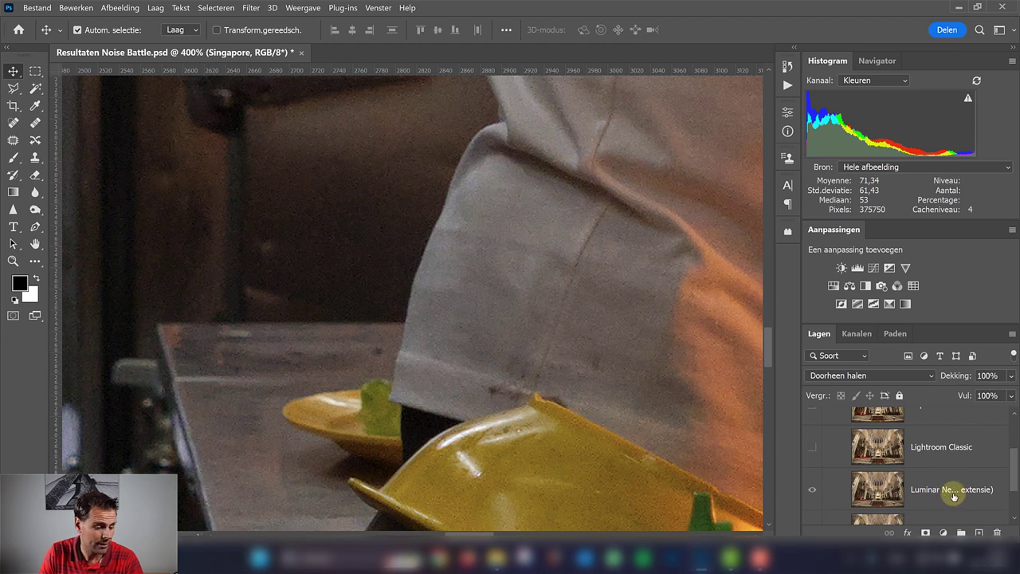
{"action": "scroll", "coordinate": [952, 496], "scroll_direction": "down", "scroll_amount": 1}
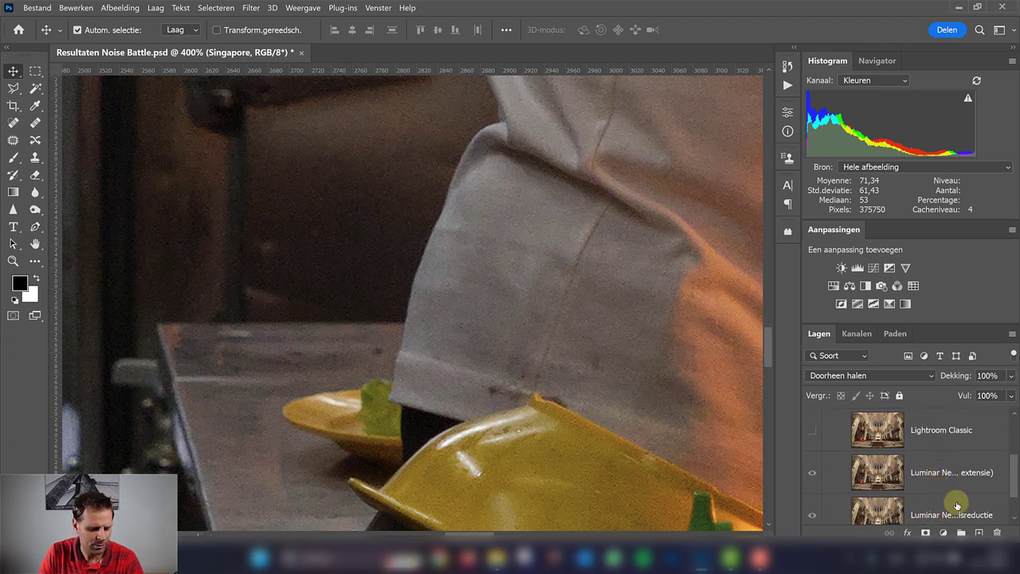
{"action": "scroll", "coordinate": [947, 511], "scroll_direction": "up", "scroll_amount": 1}
{"action": "scroll", "coordinate": [942, 508], "scroll_direction": "up", "scroll_amount": 2}
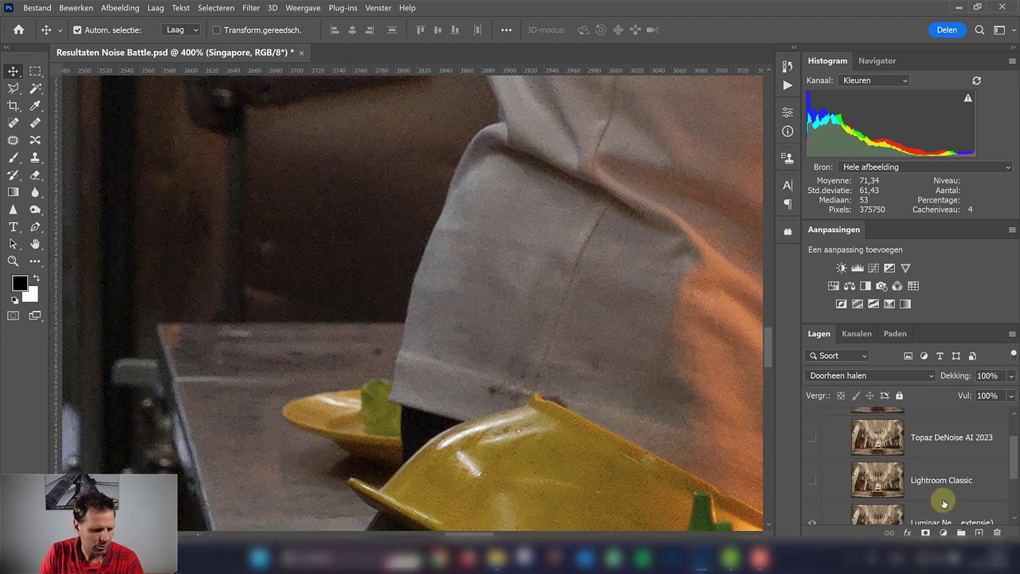
{"action": "scroll", "coordinate": [941, 498], "scroll_direction": "up", "scroll_amount": 1}
{"action": "scroll", "coordinate": [933, 490], "scroll_direction": "up", "scroll_amount": 2}
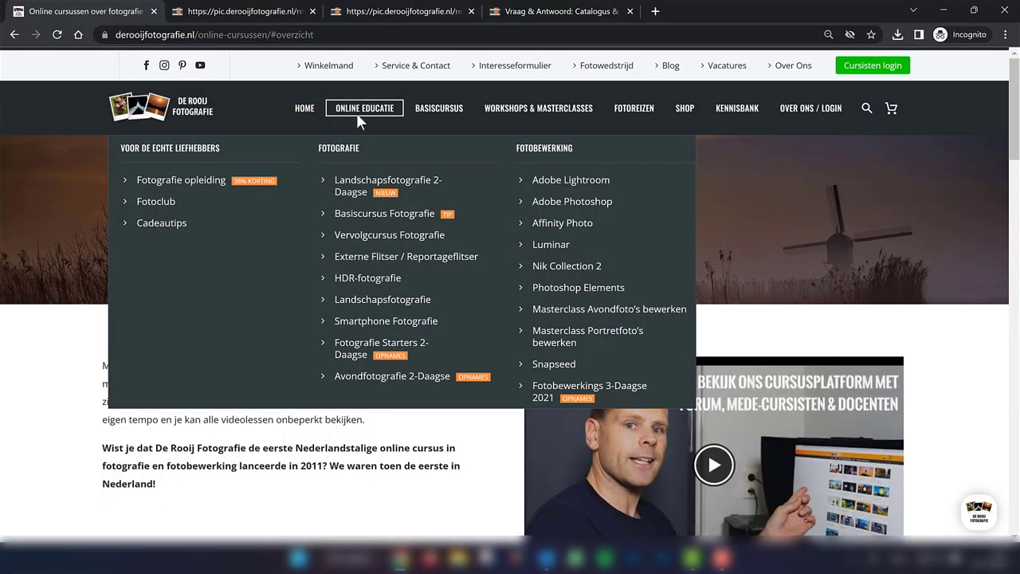
{"action": "mouse_move", "coordinate": [365, 108]}
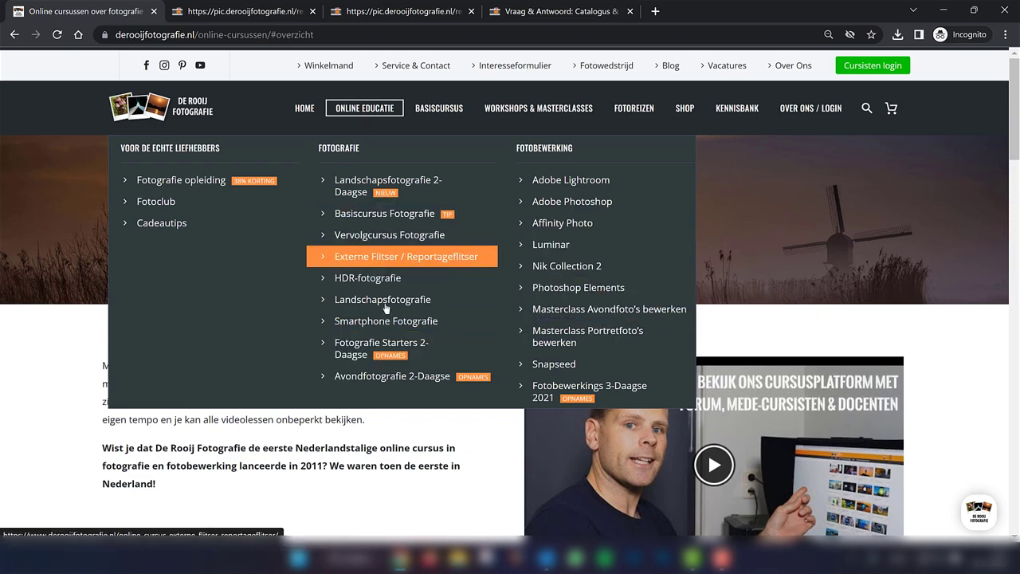
Scroll to the course overview, then show the Online Cursus Adobe Lightroom page
{"action": "scroll", "coordinate": [392, 429], "scroll_direction": "down", "scroll_amount": 2}
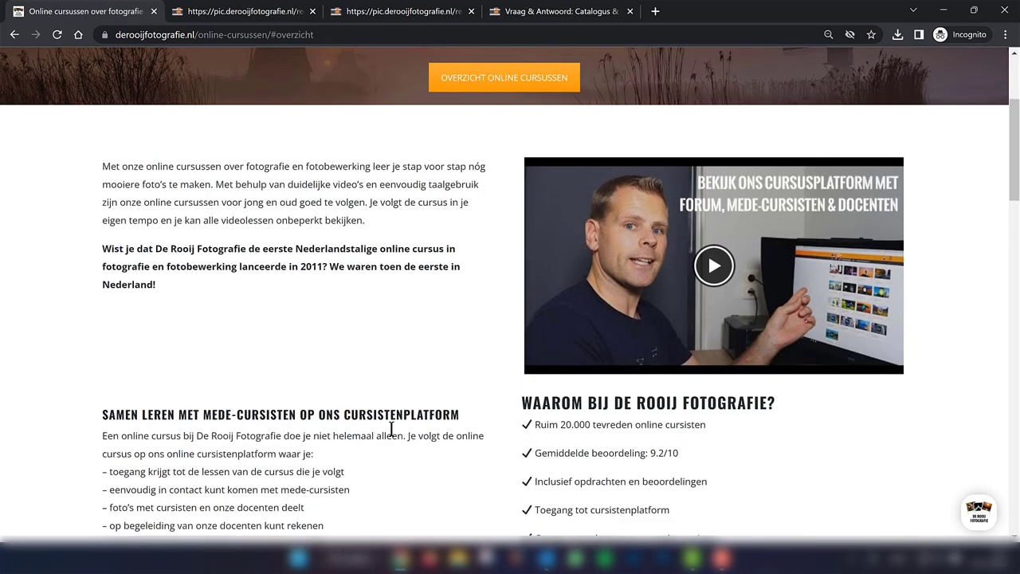
{"action": "scroll", "coordinate": [391, 426], "scroll_direction": "down", "scroll_amount": 3}
{"action": "scroll", "coordinate": [401, 417], "scroll_direction": "down", "scroll_amount": 2}
{"action": "scroll", "coordinate": [426, 377], "scroll_direction": "down", "scroll_amount": 2}
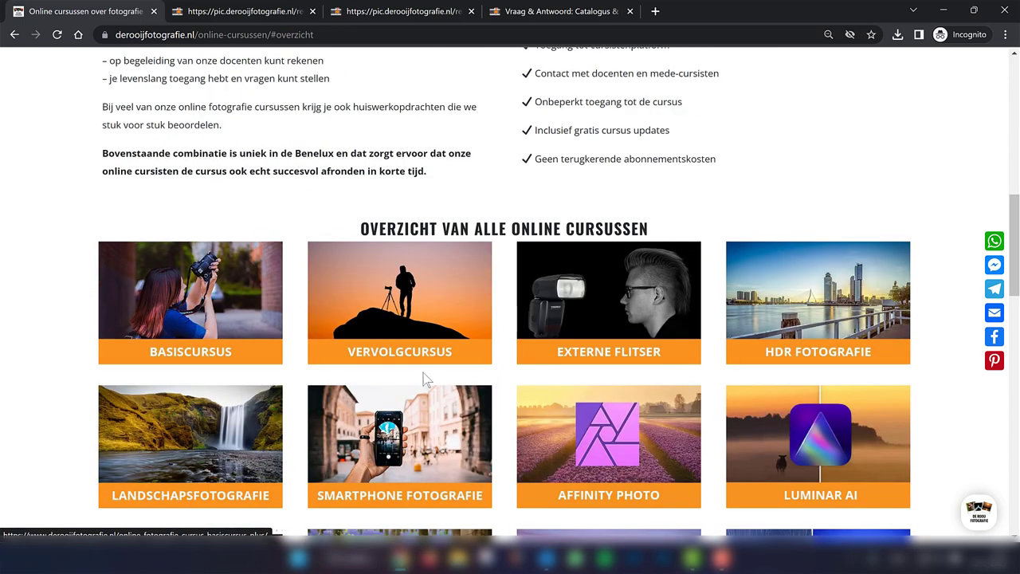
{"action": "scroll", "coordinate": [429, 376], "scroll_direction": "down", "scroll_amount": 2}
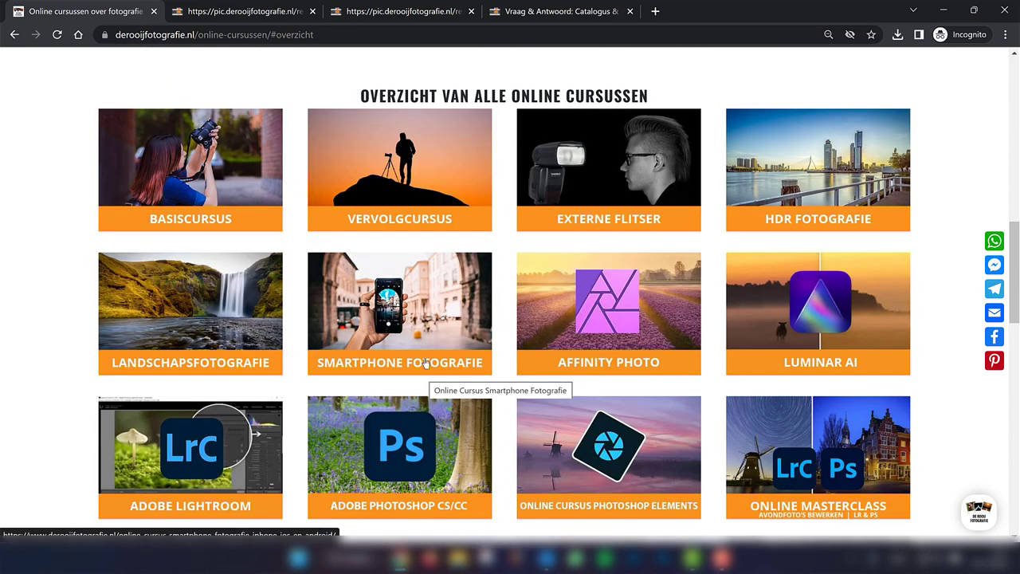
{"action": "scroll", "coordinate": [430, 375], "scroll_direction": "down", "scroll_amount": 1}
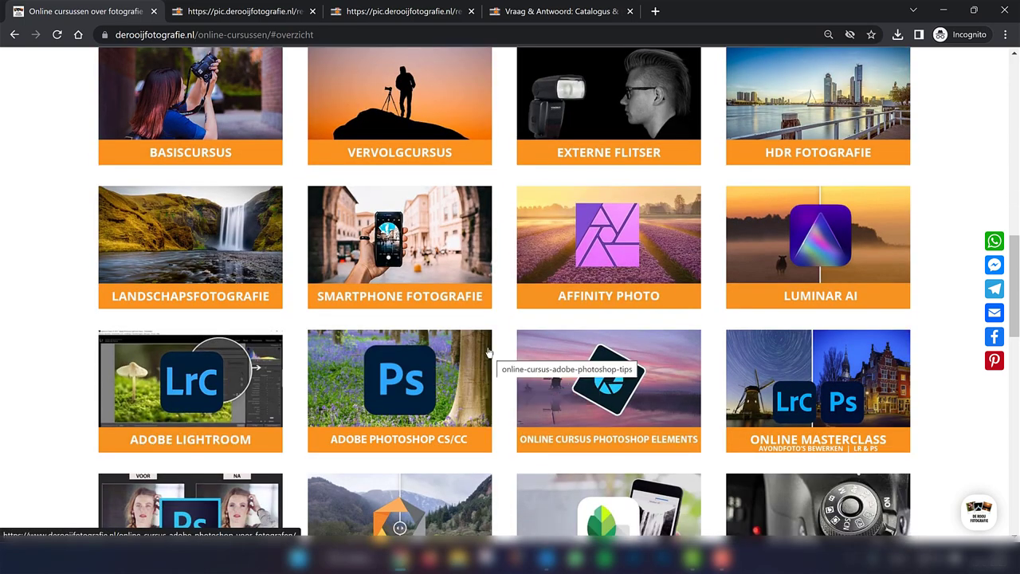
{"action": "left_click", "coordinate": [269, 17]}
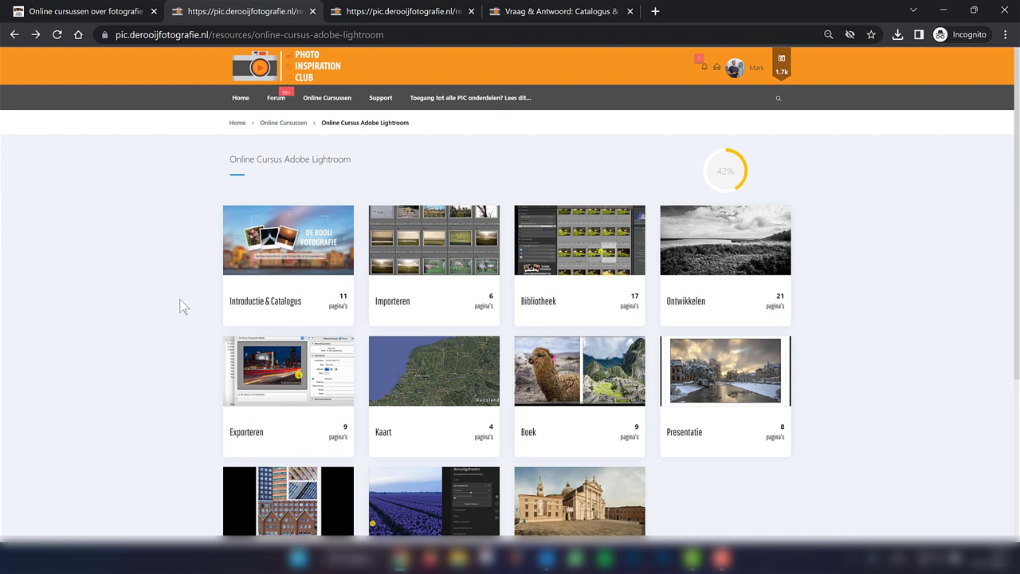
View the Foto's beoordelen lesson page
{"action": "left_click", "coordinate": [367, 11]}
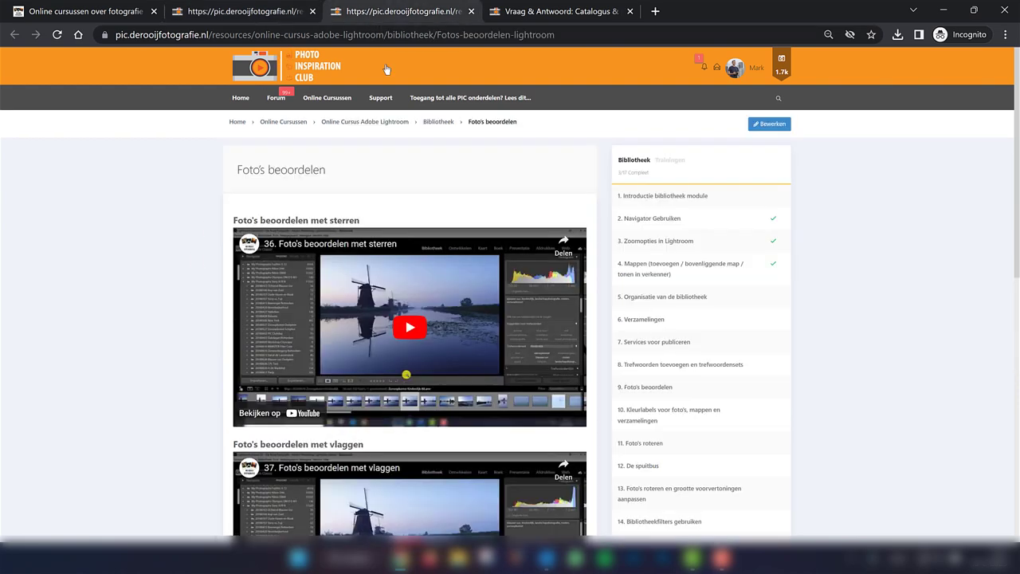
{"action": "scroll", "coordinate": [268, 222], "scroll_direction": "down", "scroll_amount": 3}
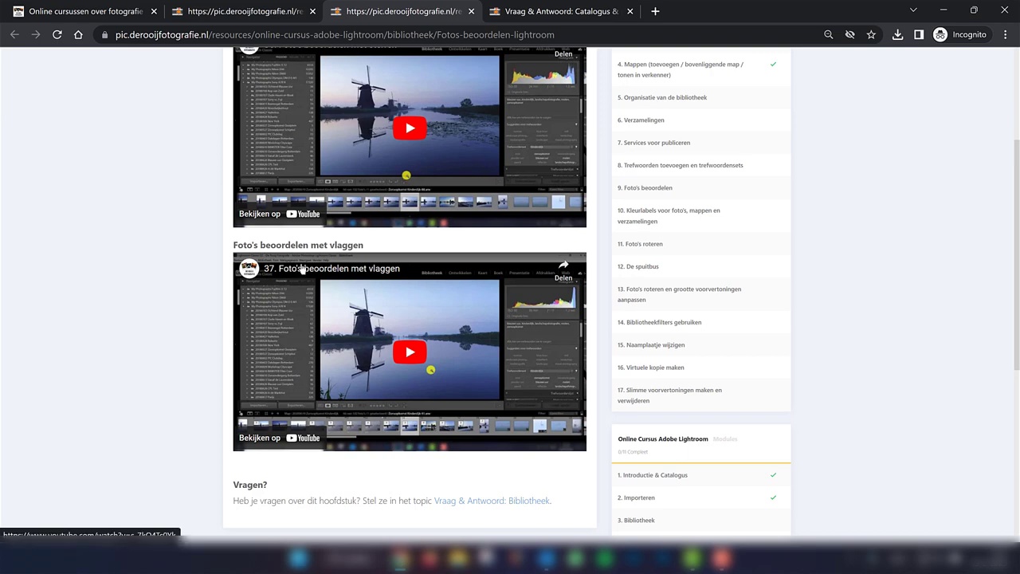
{"action": "scroll", "coordinate": [380, 216], "scroll_direction": "down", "scroll_amount": 1}
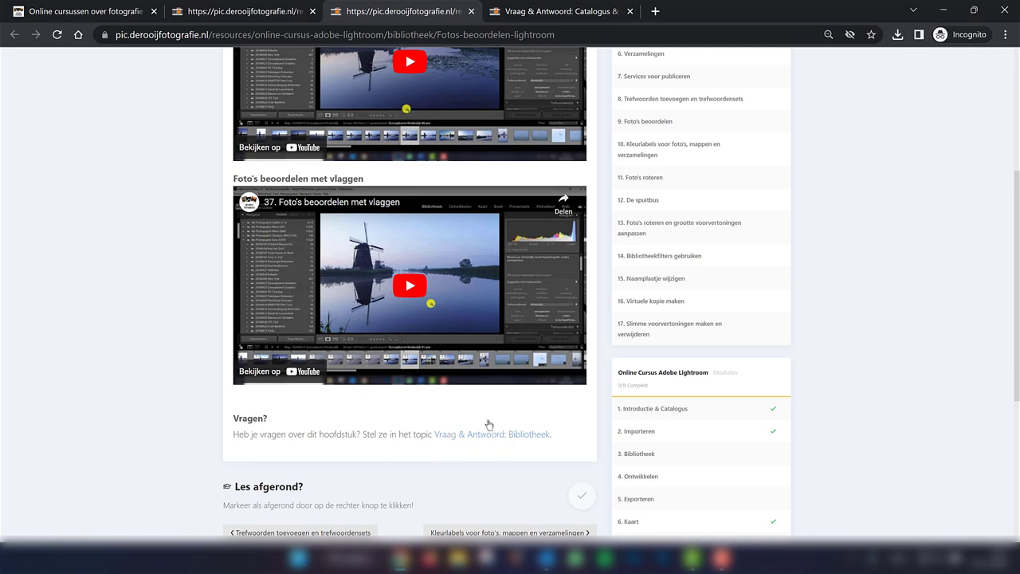
Read the Vraag & Antwoord: Catalogus & Importeren forum topic, then return to the online courses overview
{"action": "left_click", "coordinate": [524, 16]}
{"action": "scroll", "coordinate": [392, 270], "scroll_direction": "down", "scroll_amount": 2}
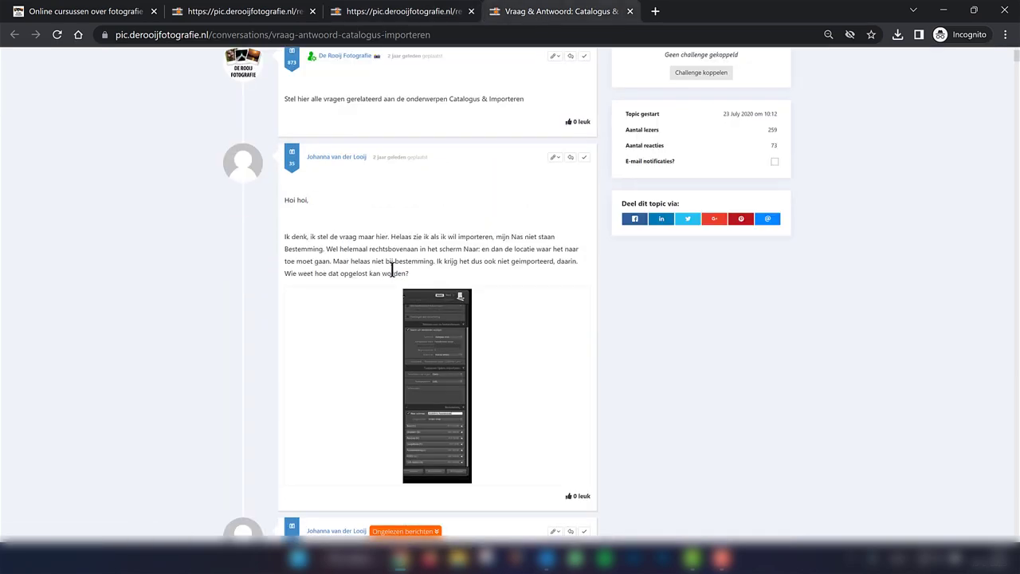
{"action": "scroll", "coordinate": [393, 271], "scroll_direction": "down", "scroll_amount": 1}
{"action": "scroll", "coordinate": [394, 275], "scroll_direction": "down", "scroll_amount": 1}
{"action": "scroll", "coordinate": [394, 275], "scroll_direction": "down", "scroll_amount": 2}
{"action": "scroll", "coordinate": [396, 287], "scroll_direction": "down", "scroll_amount": 2}
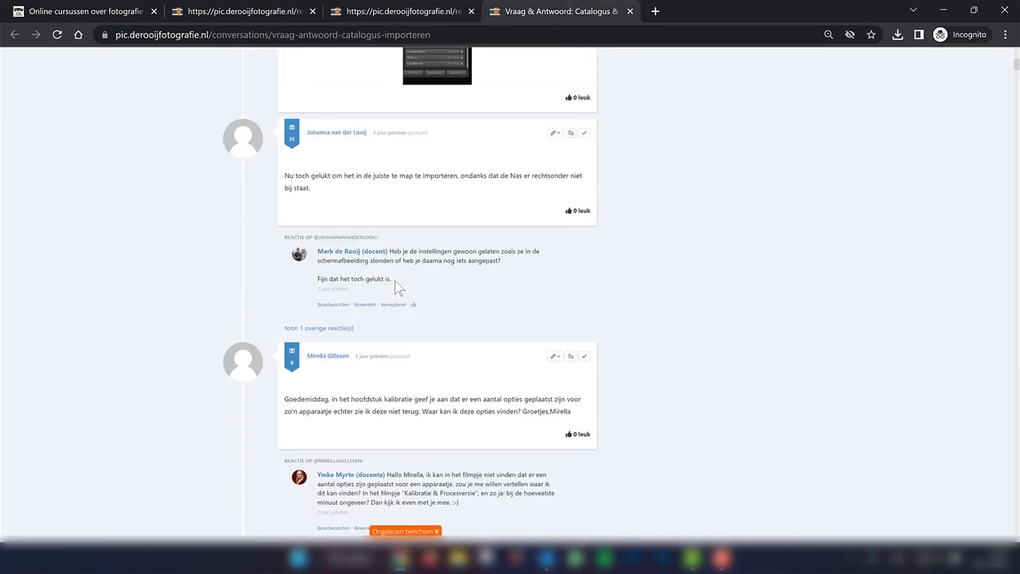
{"action": "scroll", "coordinate": [396, 283], "scroll_direction": "down", "scroll_amount": 2}
{"action": "scroll", "coordinate": [403, 286], "scroll_direction": "up", "scroll_amount": 8}
{"action": "scroll", "coordinate": [405, 284], "scroll_direction": "up", "scroll_amount": 2}
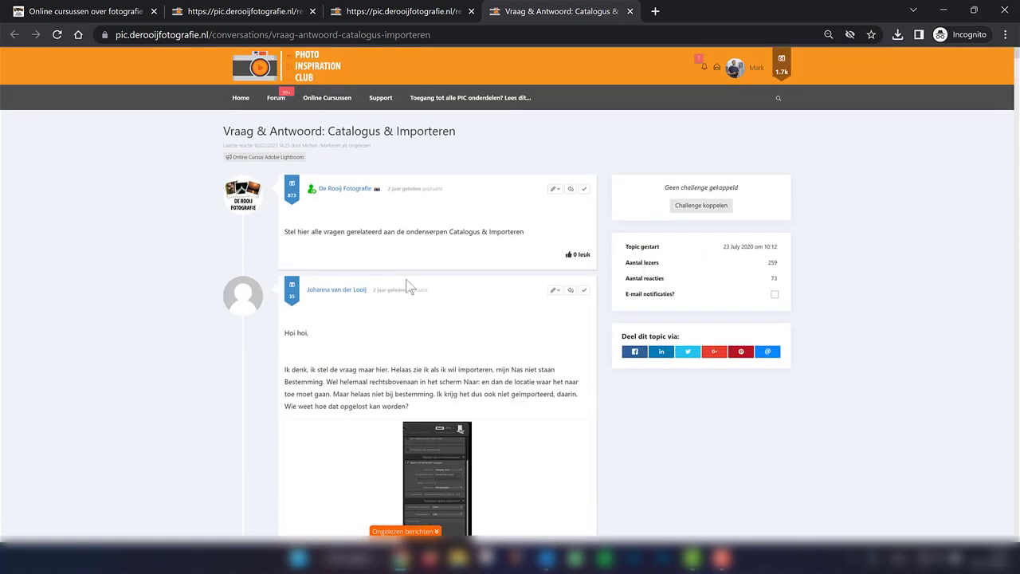
{"action": "left_click", "coordinate": [137, 15]}
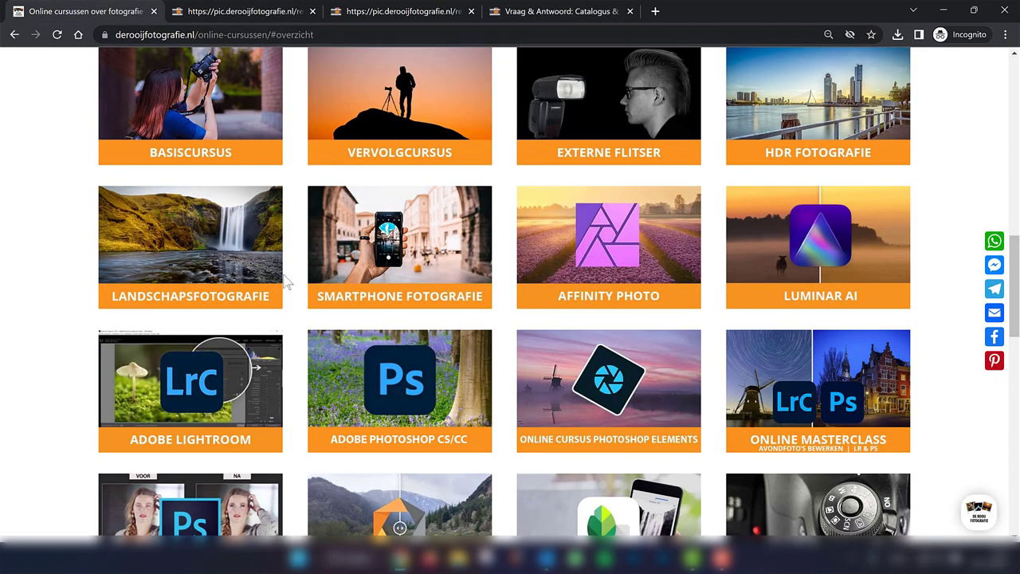
{"action": "scroll", "coordinate": [285, 283], "scroll_direction": "up", "scroll_amount": 2}
{"action": "scroll", "coordinate": [287, 283], "scroll_direction": "up", "scroll_amount": 1}
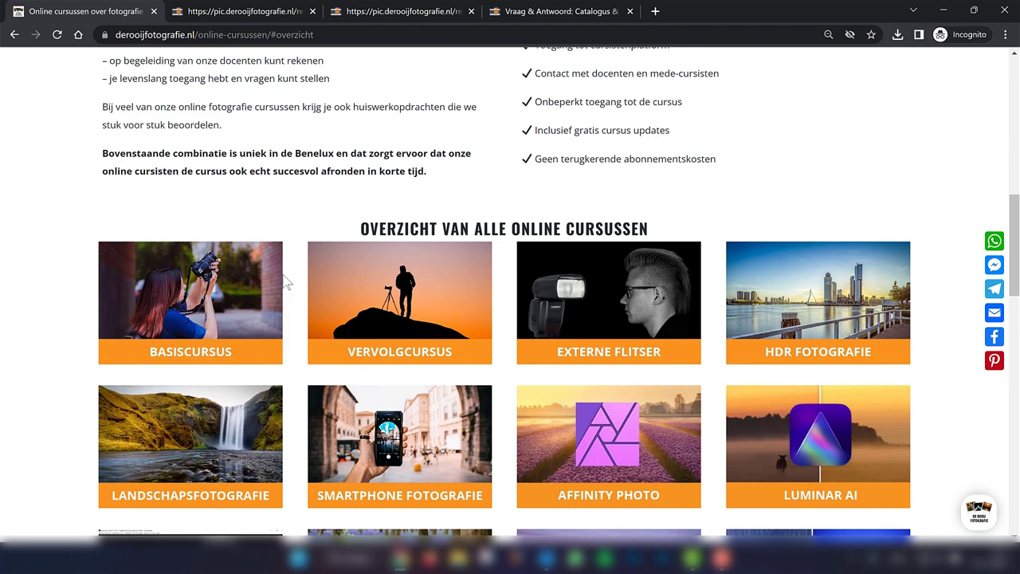